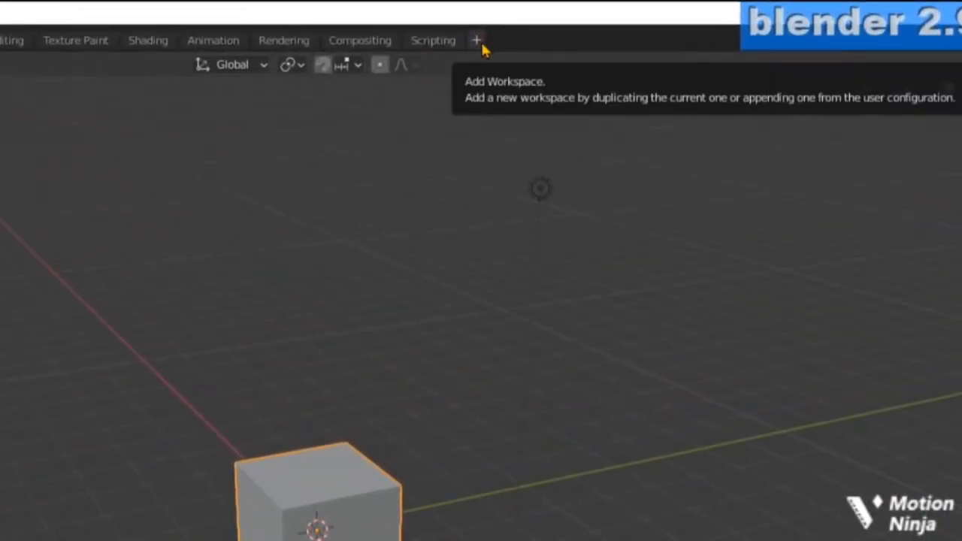
# Add the Video Editing workspace from the Video Editing category to the current file.
pyautogui.click(482, 46)
pyautogui.moveTo(459, 165)
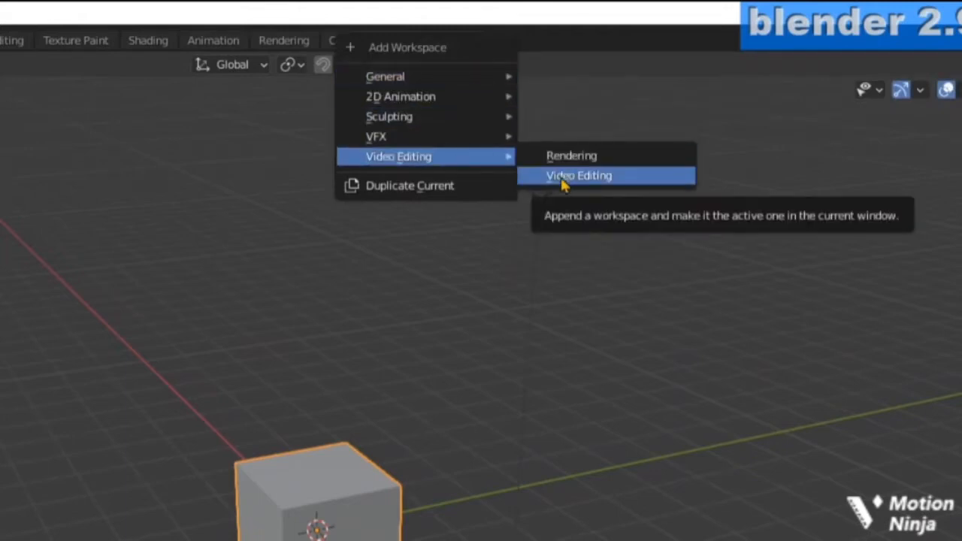
pyautogui.click(564, 179)
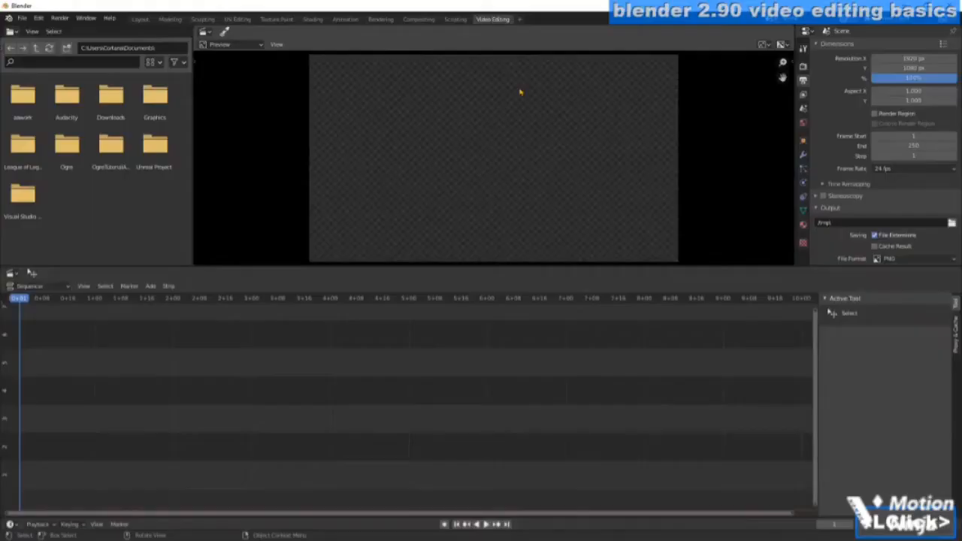
# Create a new file from the Video Editing template.
pyautogui.click(21, 19)
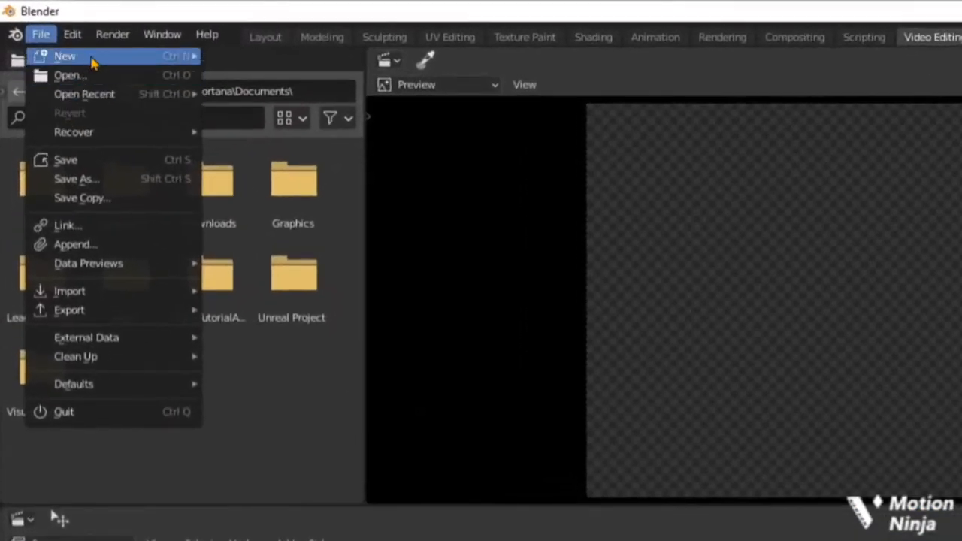
pyautogui.moveTo(93, 63)
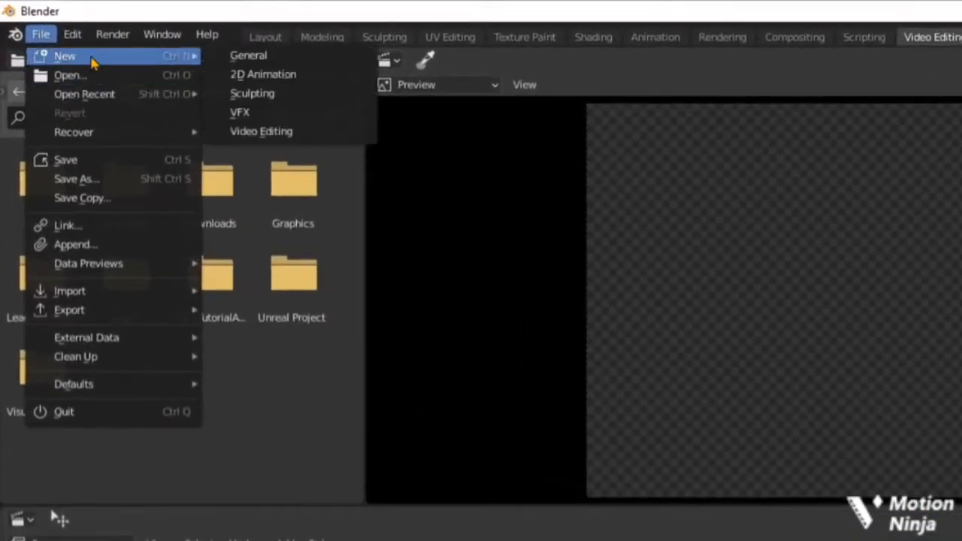
pyautogui.click(262, 132)
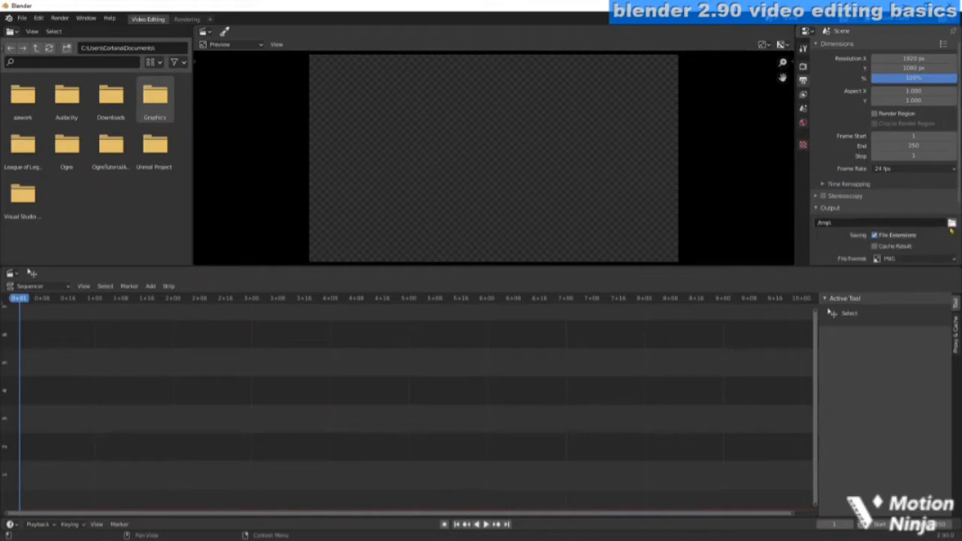
# Set the render output folder to D:\RENDER\.
pyautogui.click(951, 223)
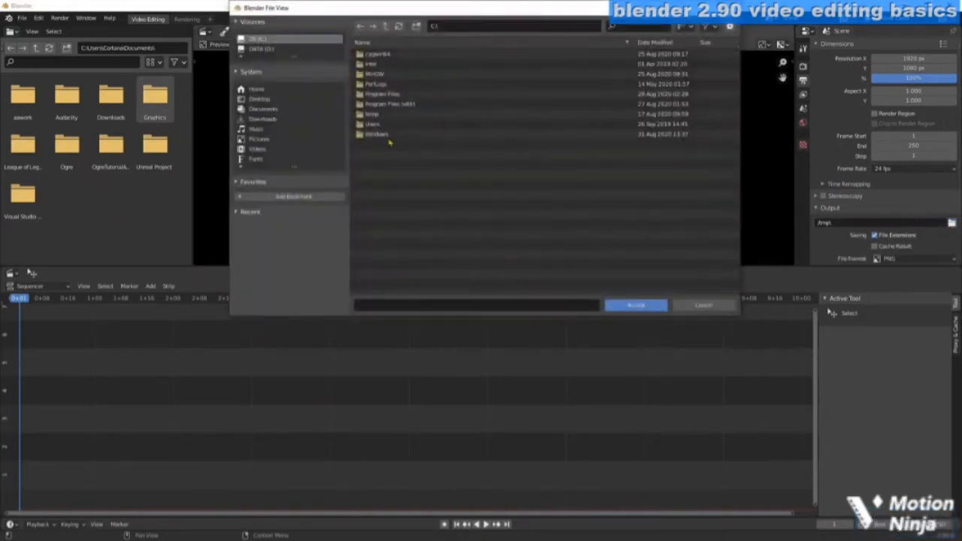
pyautogui.scroll(-5, 595, 171)
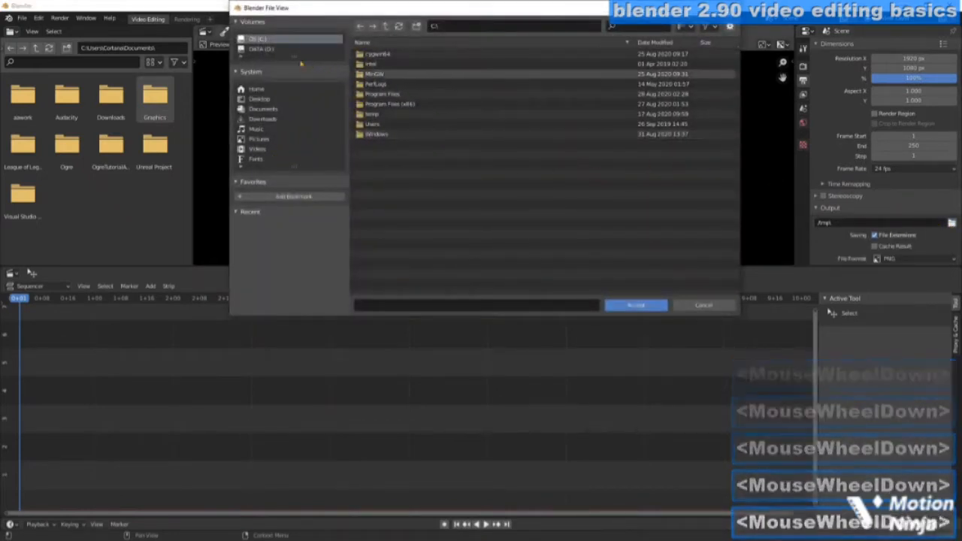
pyautogui.click(261, 48)
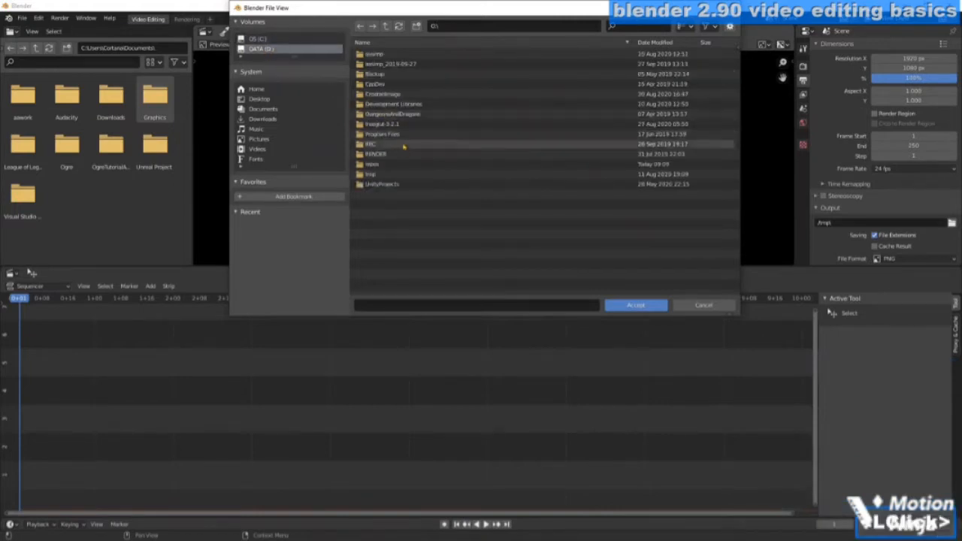
pyautogui.click(379, 153)
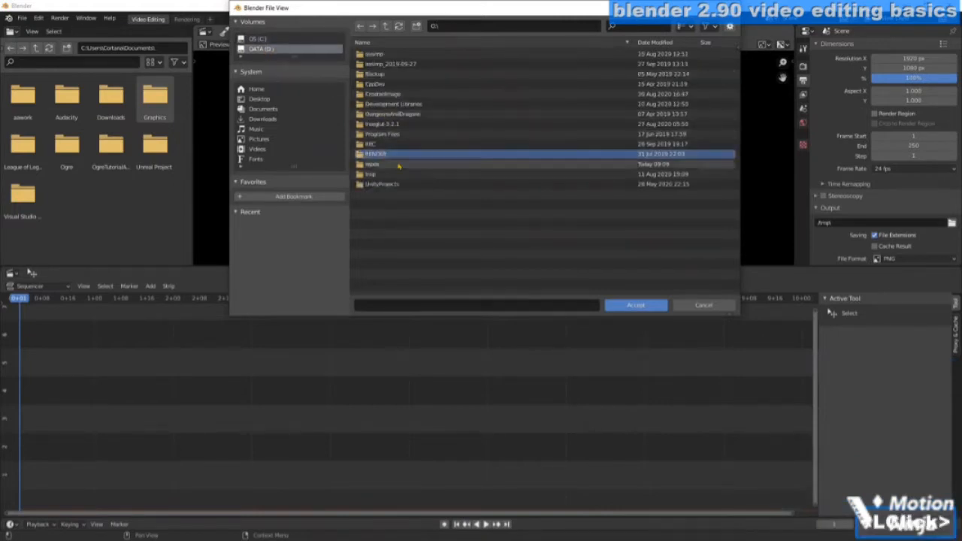
pyautogui.click(634, 306)
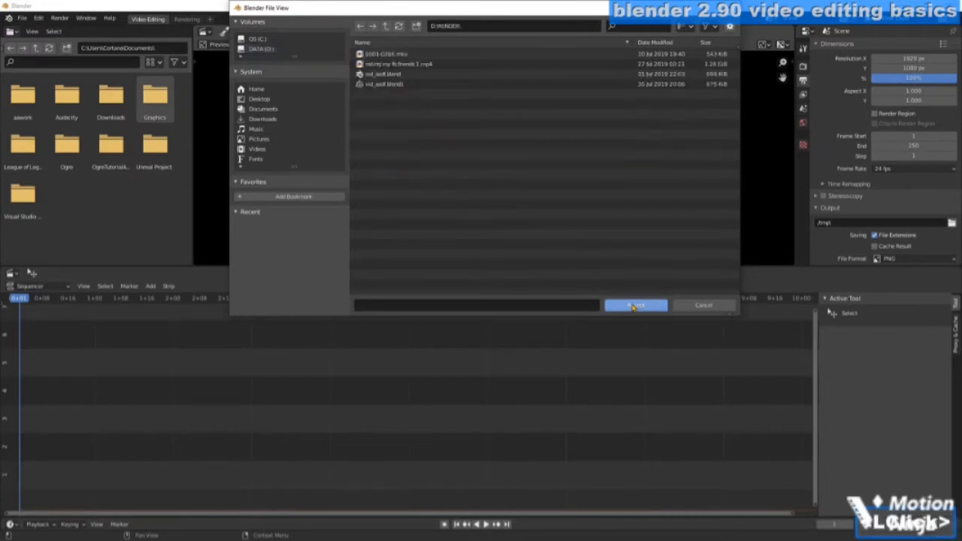
pyautogui.click(635, 306)
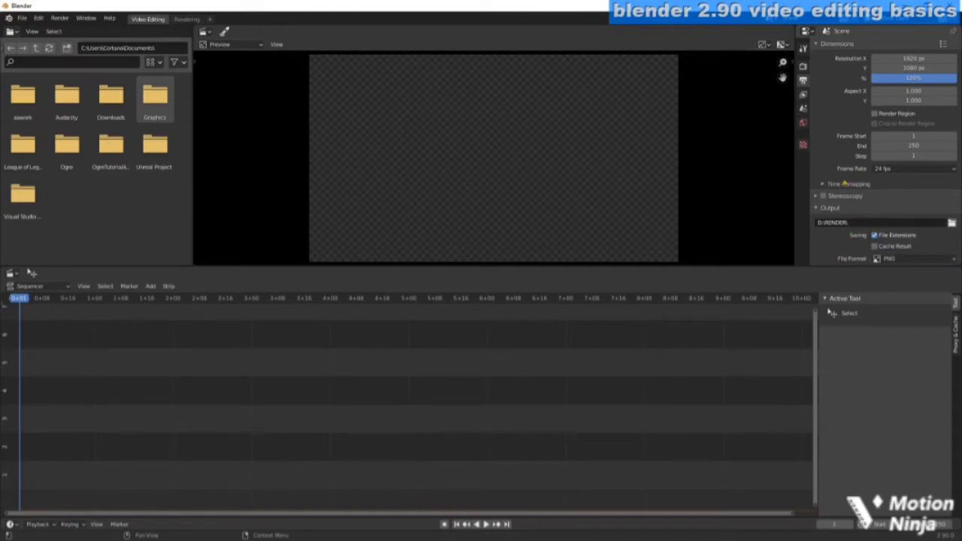
# Set the output file format to FFmpeg video.
pyautogui.scroll(-3, 839, 229)
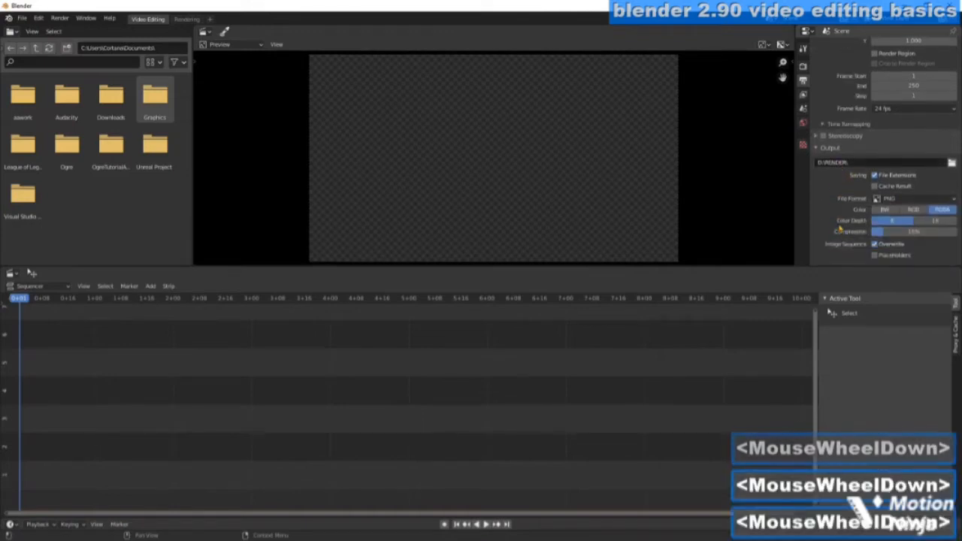
pyautogui.click(917, 199)
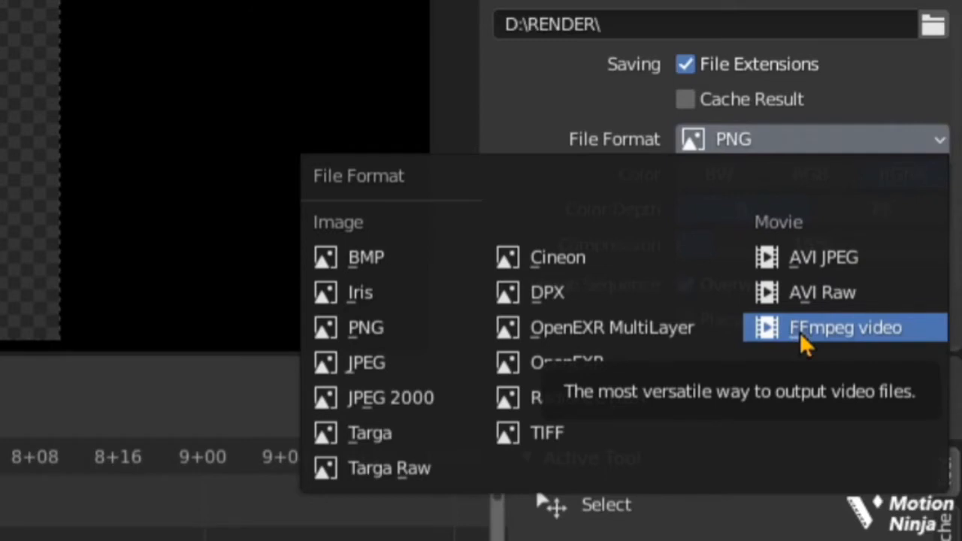
pyautogui.click(802, 338)
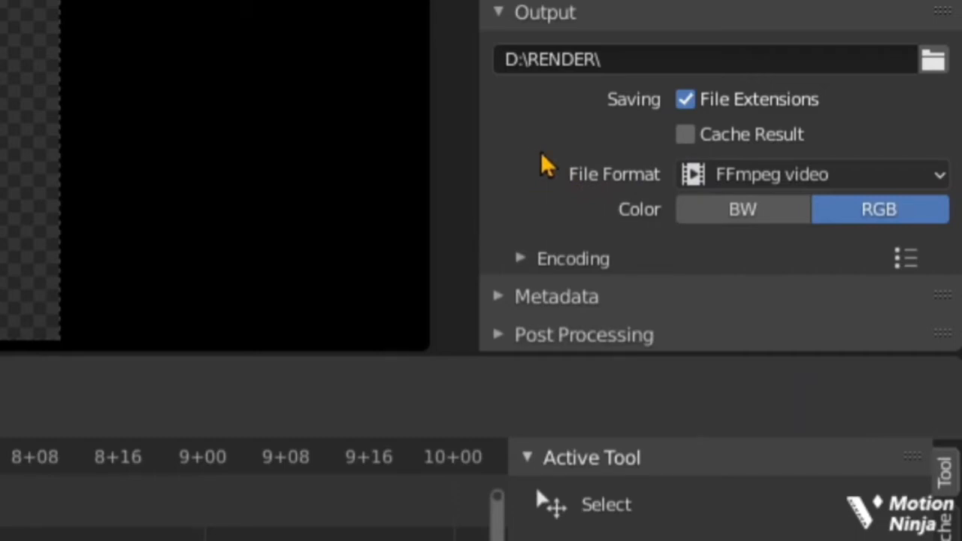
# Expand the output encoding settings and set the audio codec to AAC.
pyautogui.click(525, 261)
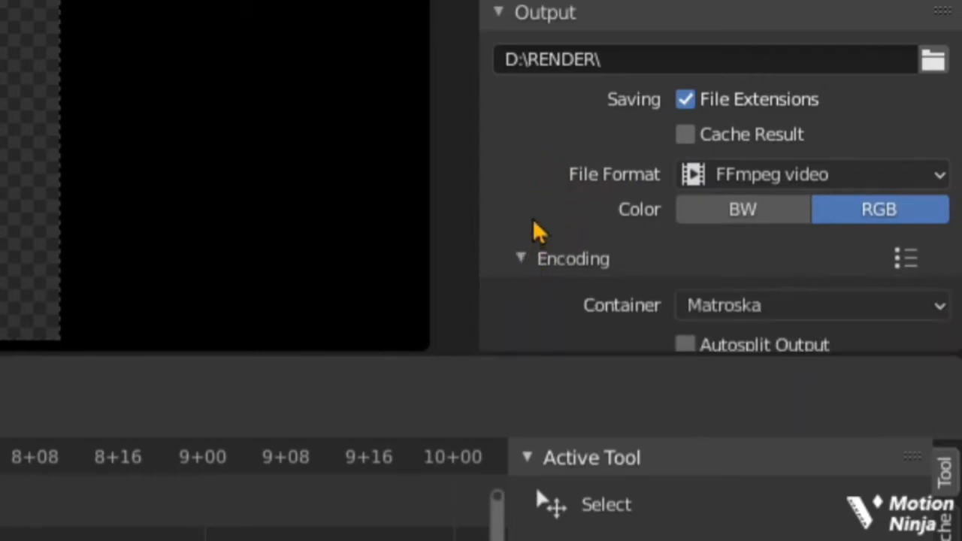
pyautogui.scroll(-12, 534, 225)
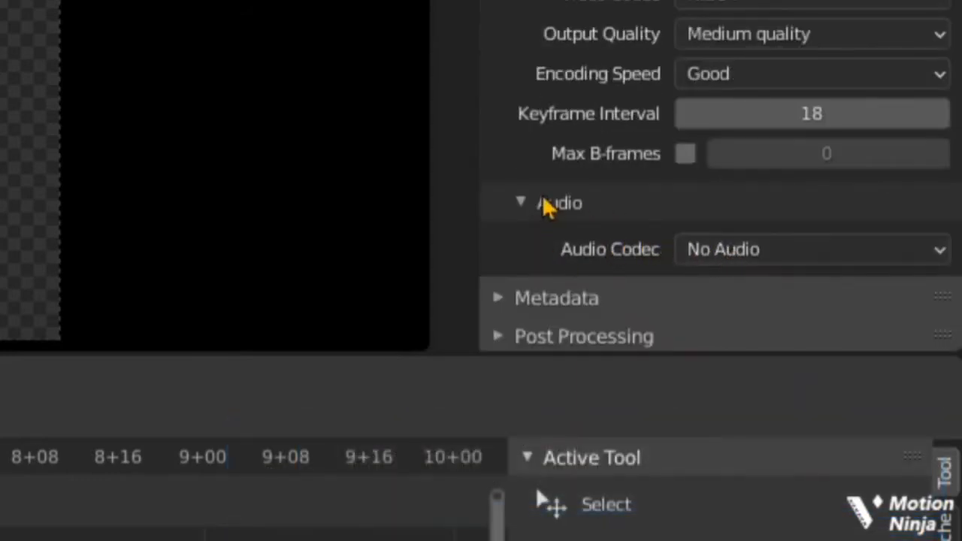
pyautogui.click(811, 261)
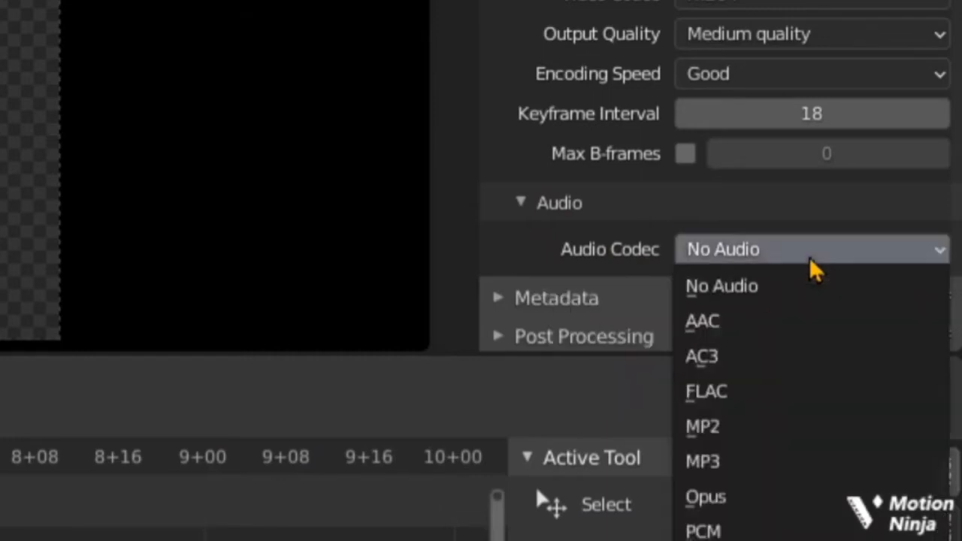
pyautogui.click(737, 323)
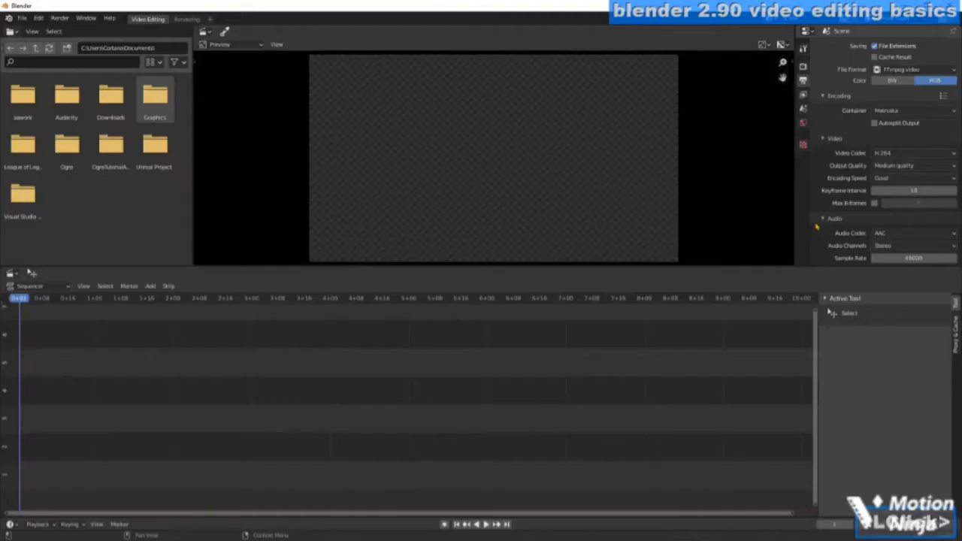
pyautogui.scroll(-2, 828, 245)
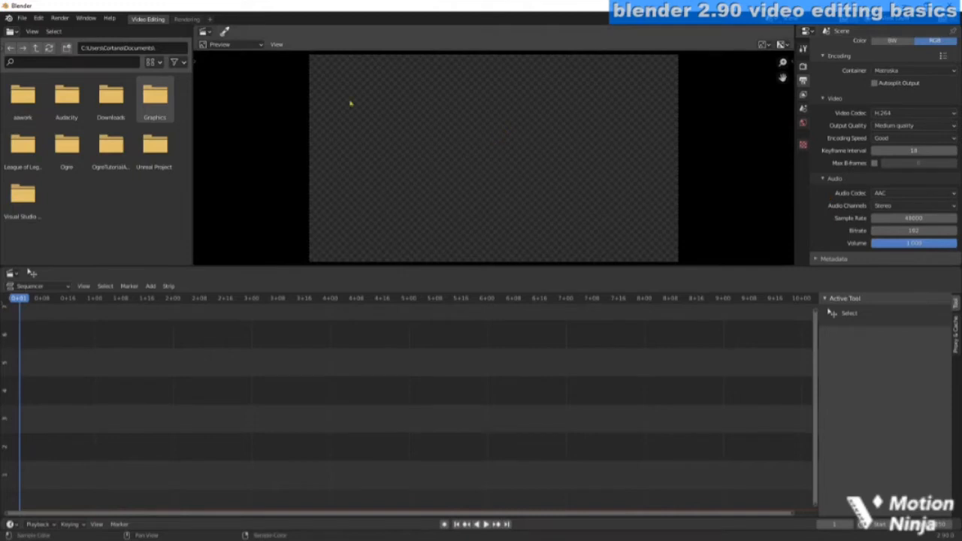
# Save the project as blendervideoediting.blend in the Documents folder.
pyautogui.click(22, 17)
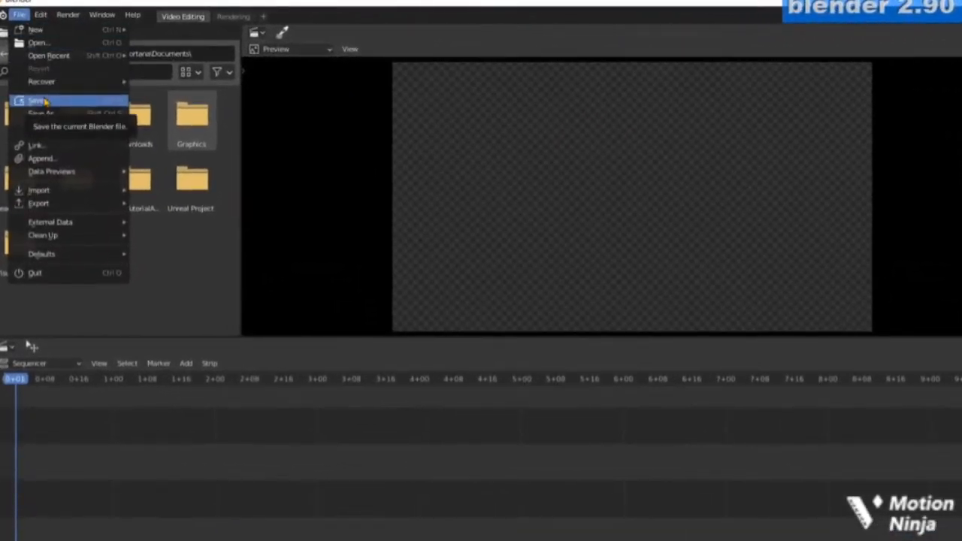
pyautogui.click(42, 100)
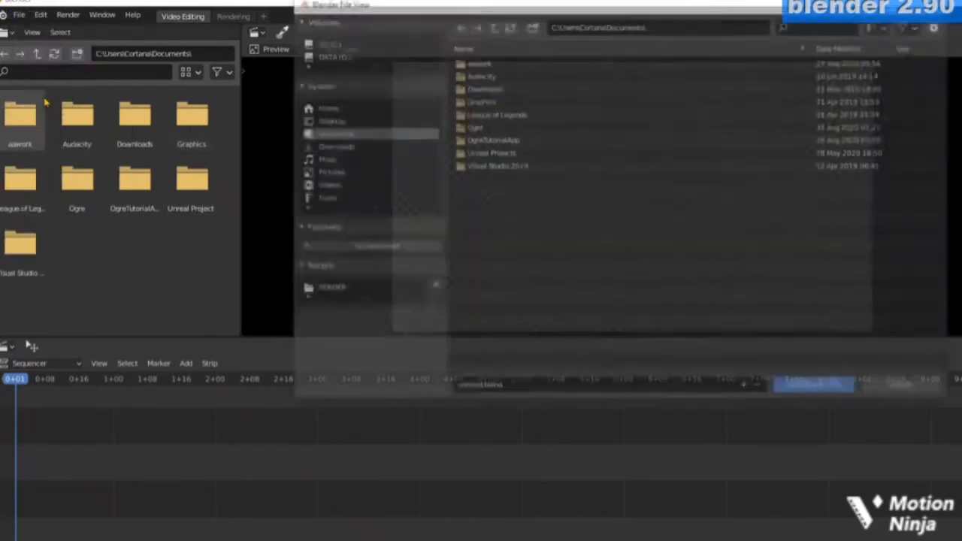
pyautogui.click(465, 388)
pyautogui.click(466, 388)
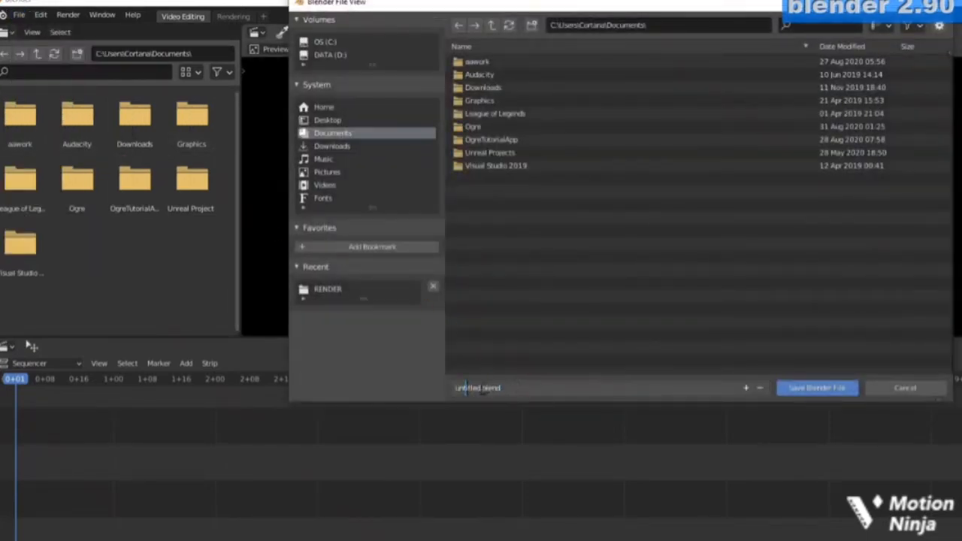
pyautogui.doubleClick(466, 388)
pyautogui.write('blendervideoediting')
pyautogui.press('Return')
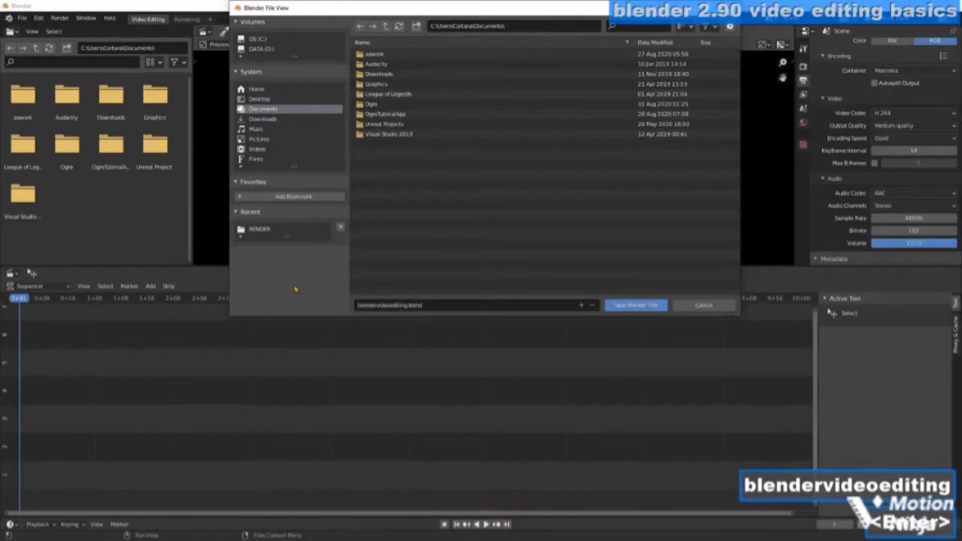
pyautogui.click(637, 308)
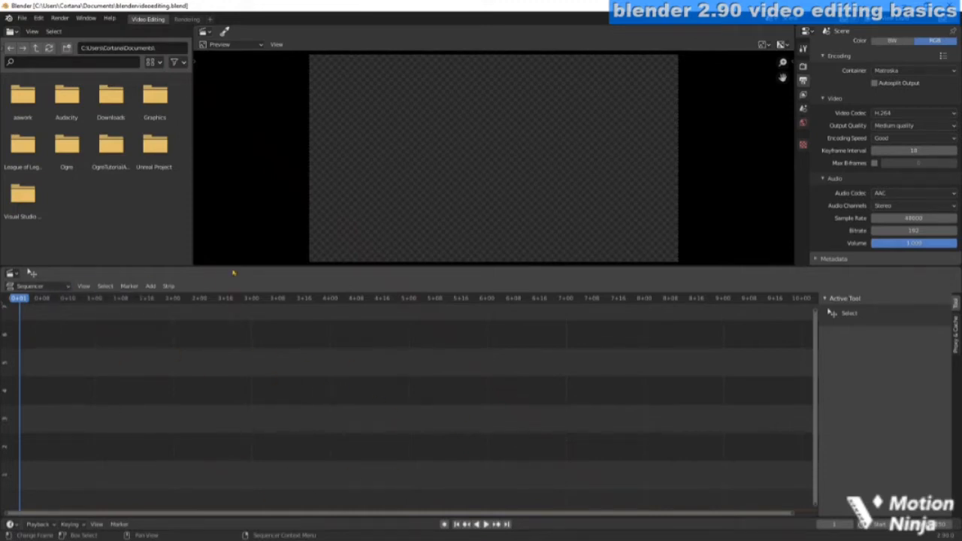
# Make the sequencer area slightly taller and widen the properties editor.
pyautogui.moveTo(233, 266)
pyautogui.mouseDown()
pyautogui.moveTo(241, 285)
pyautogui.moveTo(234, 264)
pyautogui.mouseUp()
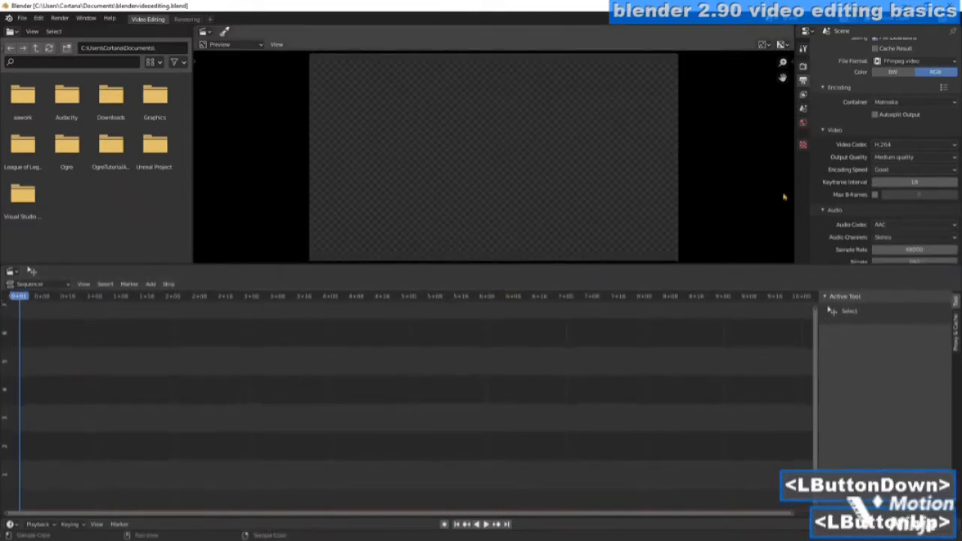
pyautogui.moveTo(793, 197); pyautogui.dragTo(757, 199)
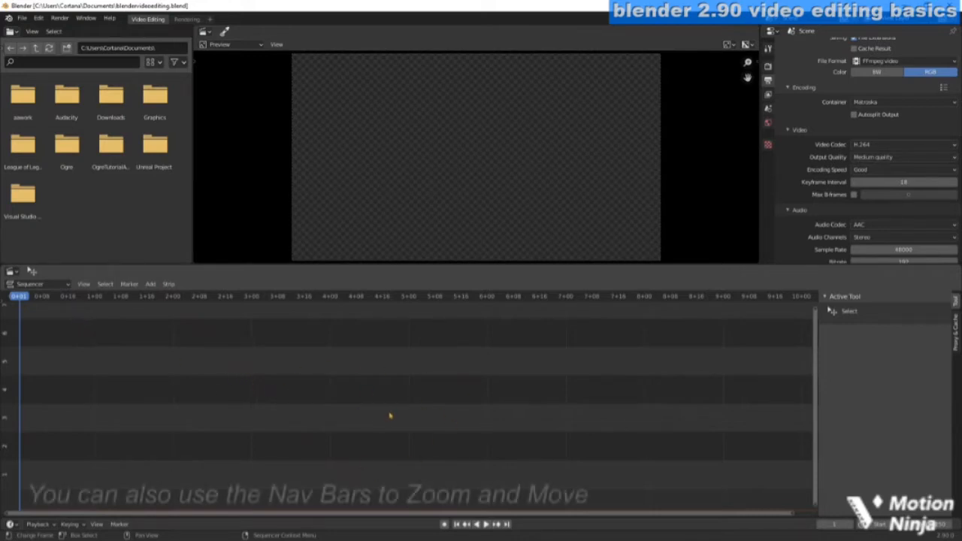
pyautogui.scroll(-10, 389, 415)
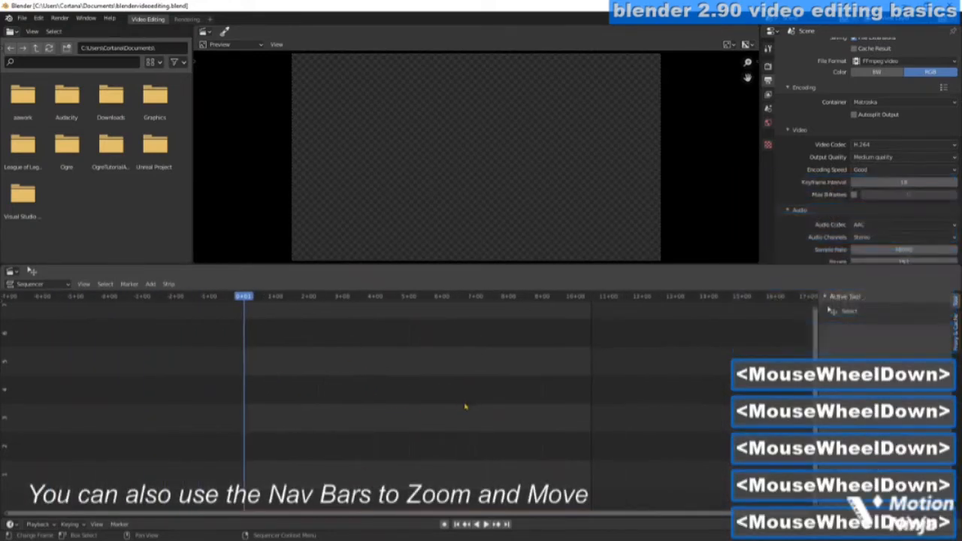
pyautogui.scroll(6, 465, 412)
pyautogui.scroll(-3, 455, 414)
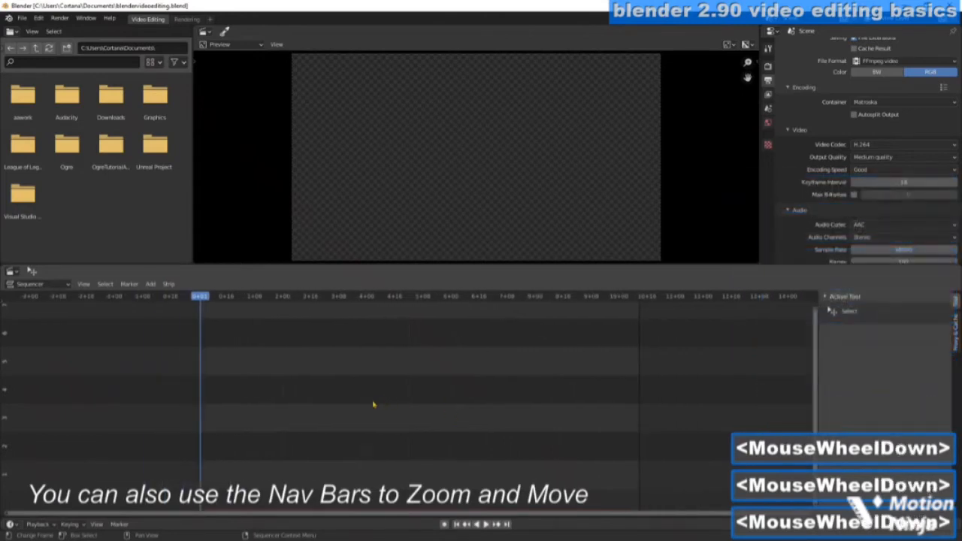
pyautogui.moveTo(372, 404); pyautogui.dragTo(394, 403, button='middle')
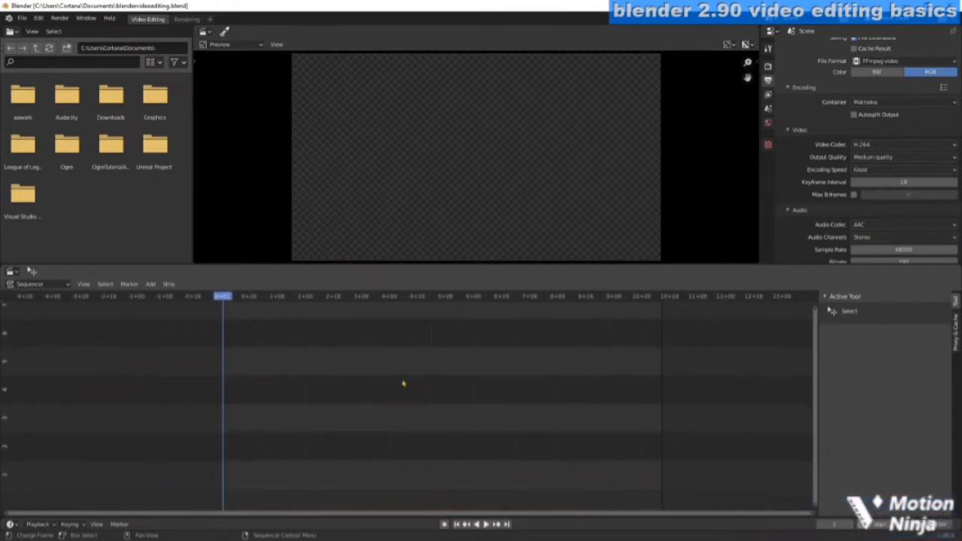
pyautogui.rightClick(402, 382)
pyautogui.click(335, 379)
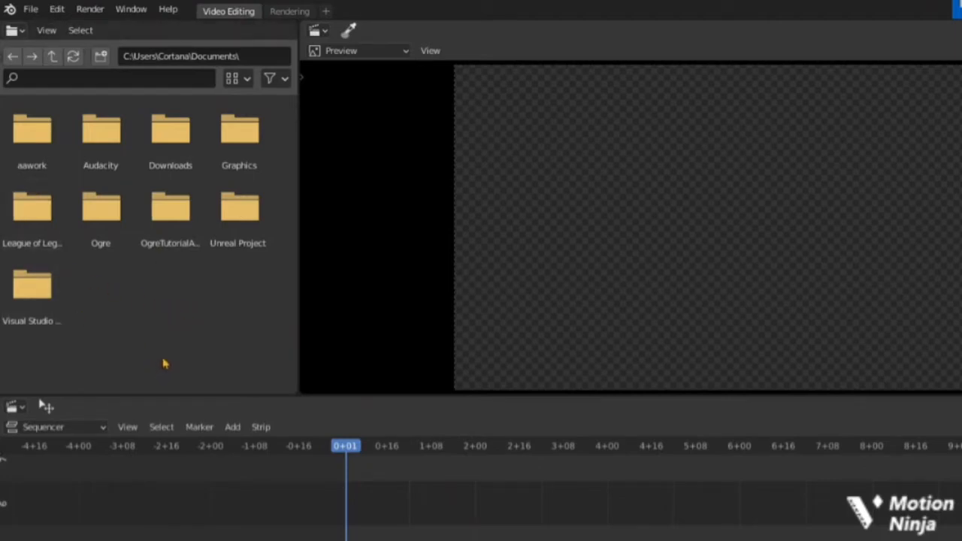
# Point the file browser to the D: drive and open its REC folder to browse the video recordings.
pyautogui.click(253, 58)
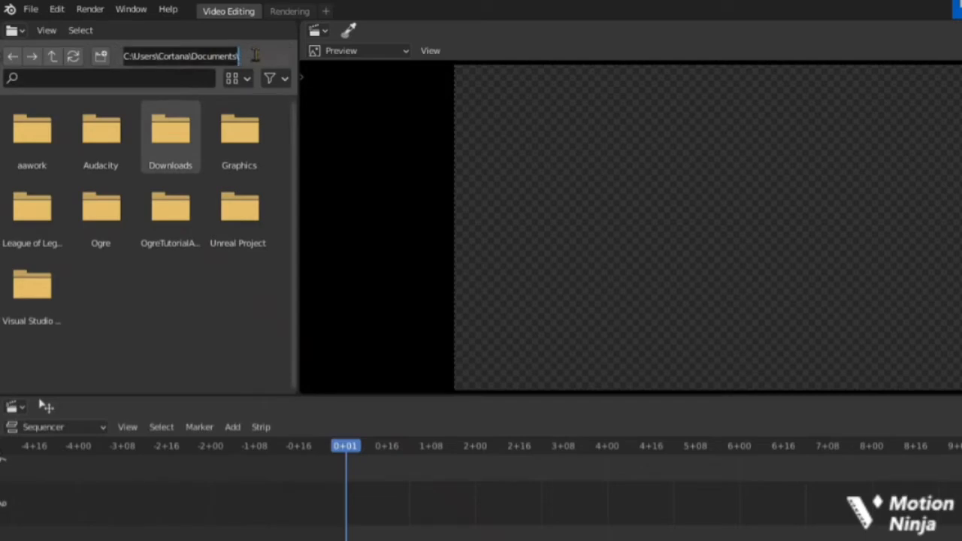
pyautogui.write('D')
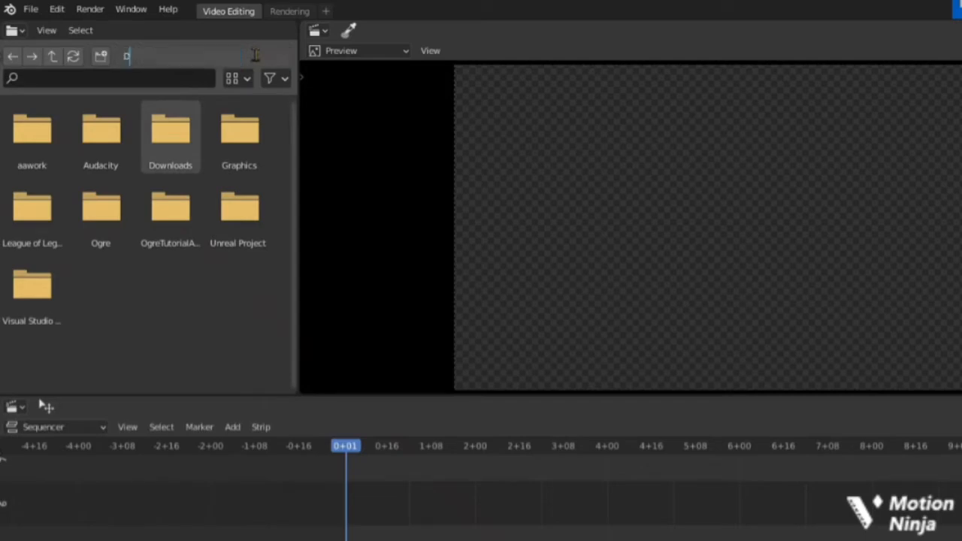
pyautogui.write(':\\')
pyautogui.press('Return')
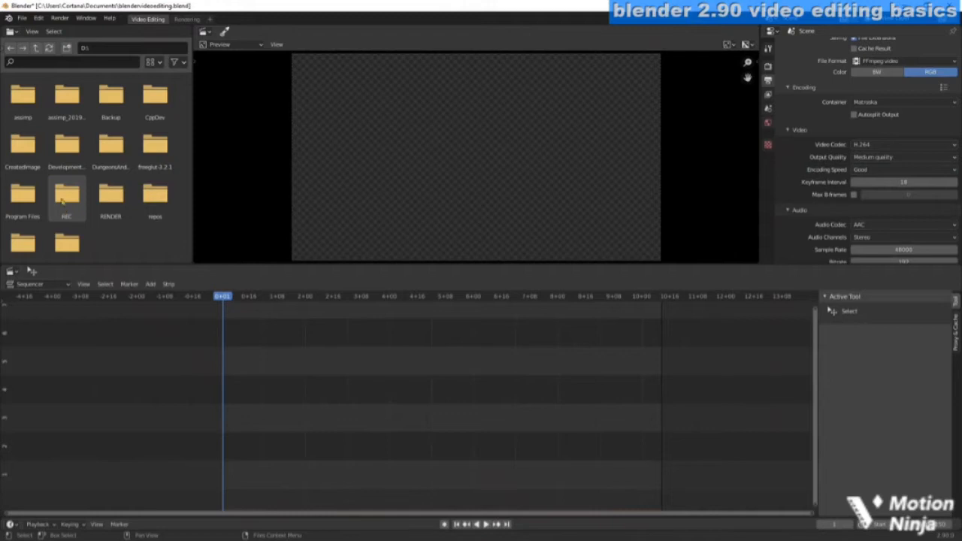
pyautogui.doubleClick(67, 199)
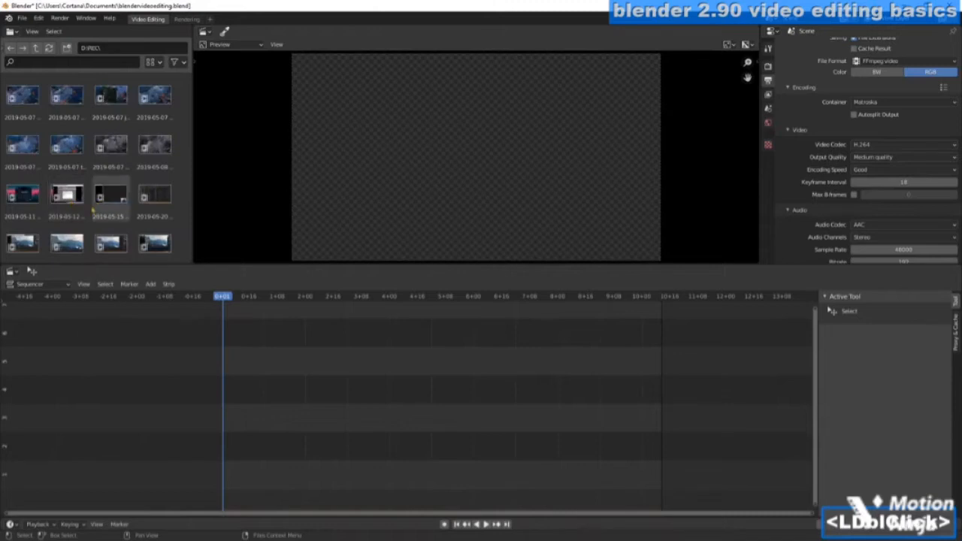
pyautogui.scroll(-7, 176, 158)
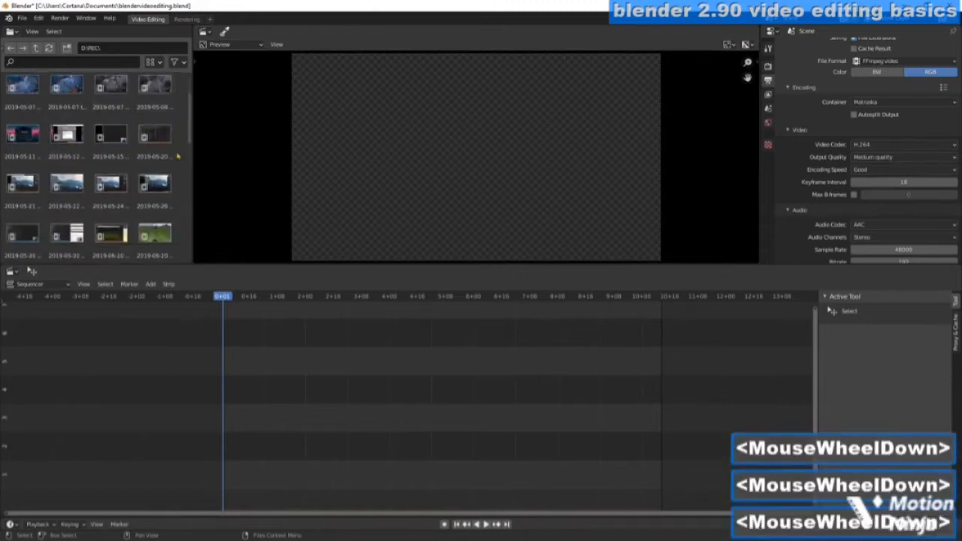
# Add the 2019-06-10 grass-field recording from the REC folder to the sequencer at the start of the timeline.
pyautogui.scroll(2, 177, 157)
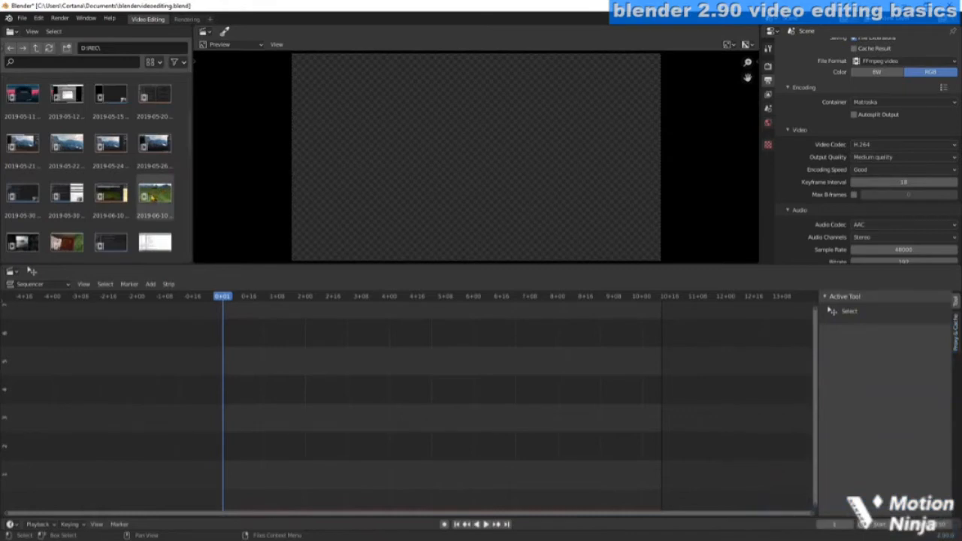
pyautogui.moveTo(154, 196); pyautogui.dragTo(212, 357)
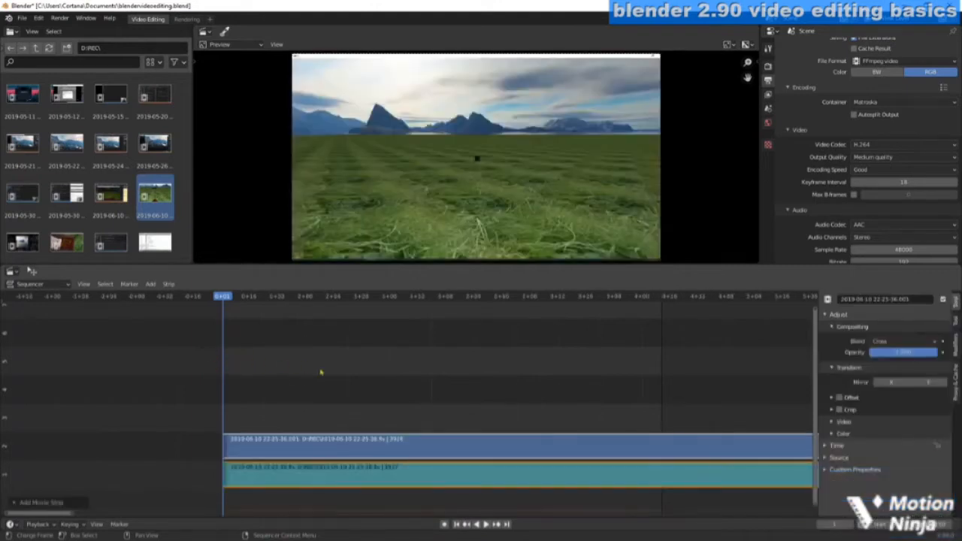
# Examine how far the added movie and sound strips extend along the timeline, from their start to their end.
pyautogui.scroll(-3, 412, 374)
pyautogui.scroll(2, 413, 365)
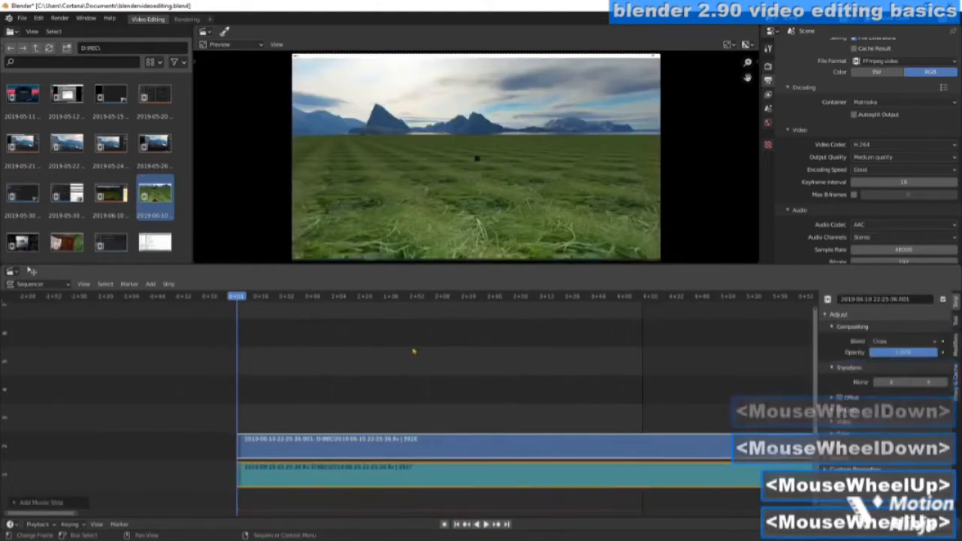
pyautogui.scroll(-8, 423, 362)
pyautogui.moveTo(528, 371); pyautogui.dragTo(322, 358, button='middle')
pyautogui.scroll(-4, 376, 368)
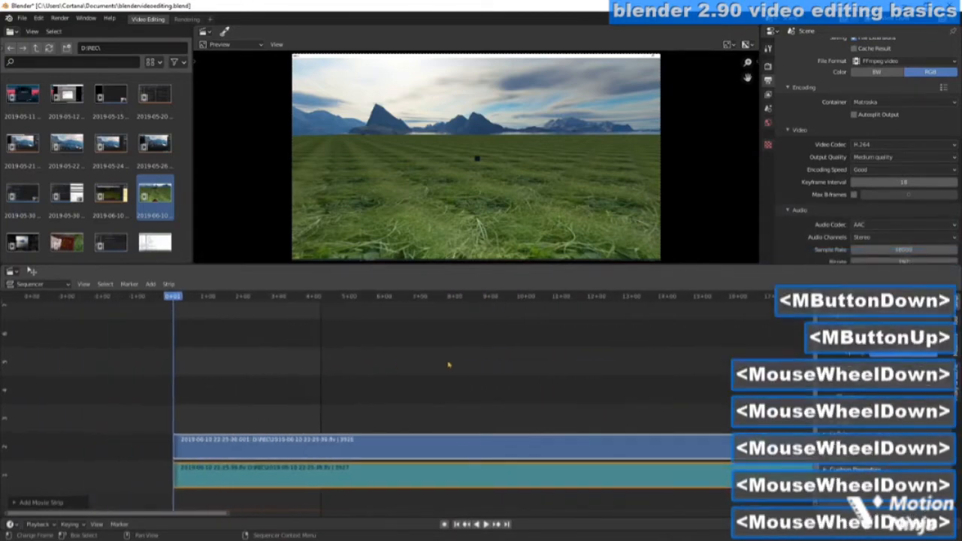
pyautogui.moveTo(543, 363); pyautogui.dragTo(339, 367, button='middle')
pyautogui.scroll(-8, 428, 365)
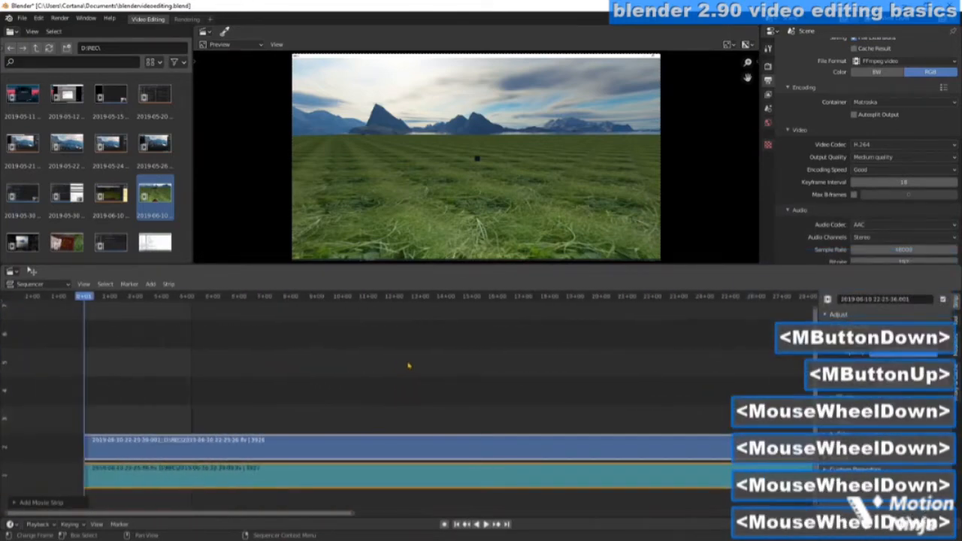
pyautogui.moveTo(517, 361); pyautogui.dragTo(238, 349, button='middle')
pyautogui.moveTo(591, 356); pyautogui.dragTo(329, 361, button='middle')
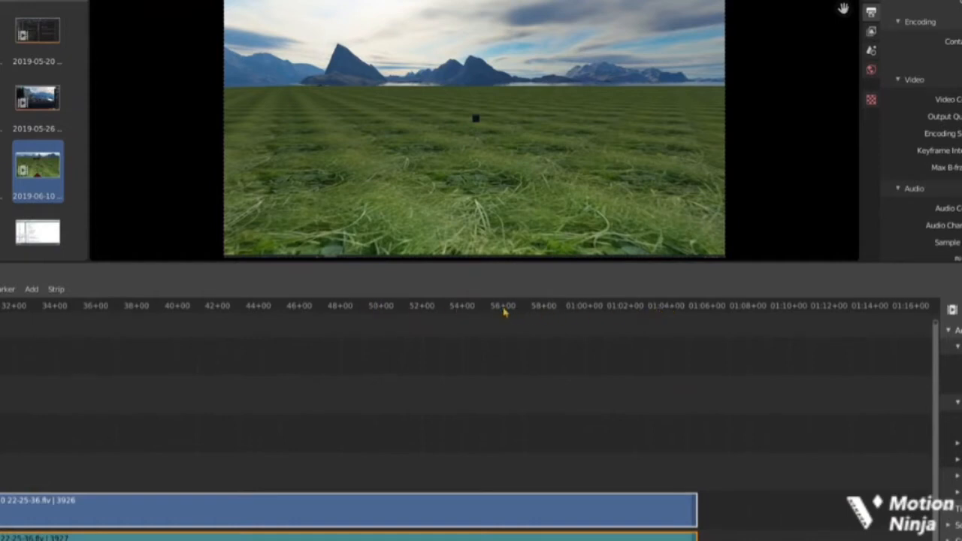
pyautogui.click(650, 374)
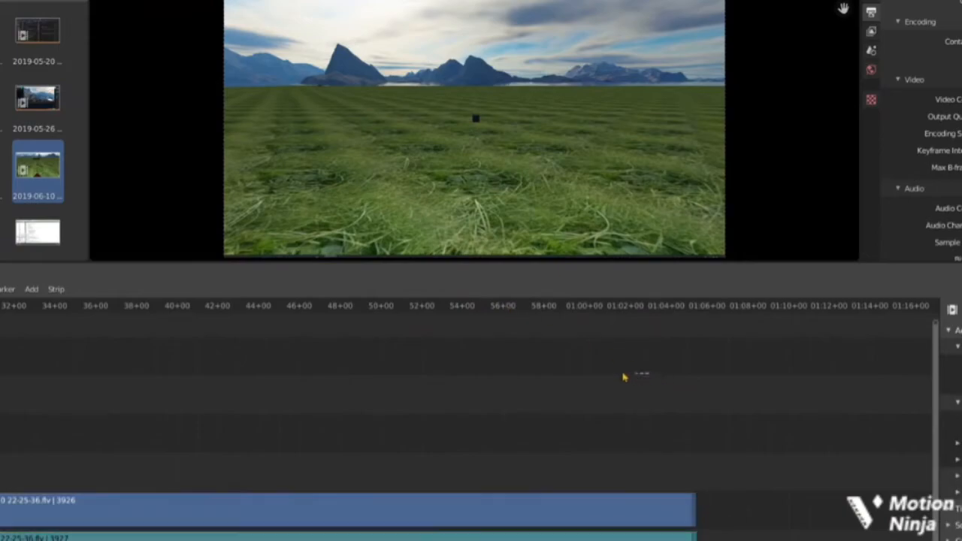
pyautogui.moveTo(684, 363); pyautogui.dragTo(665, 371, button='middle')
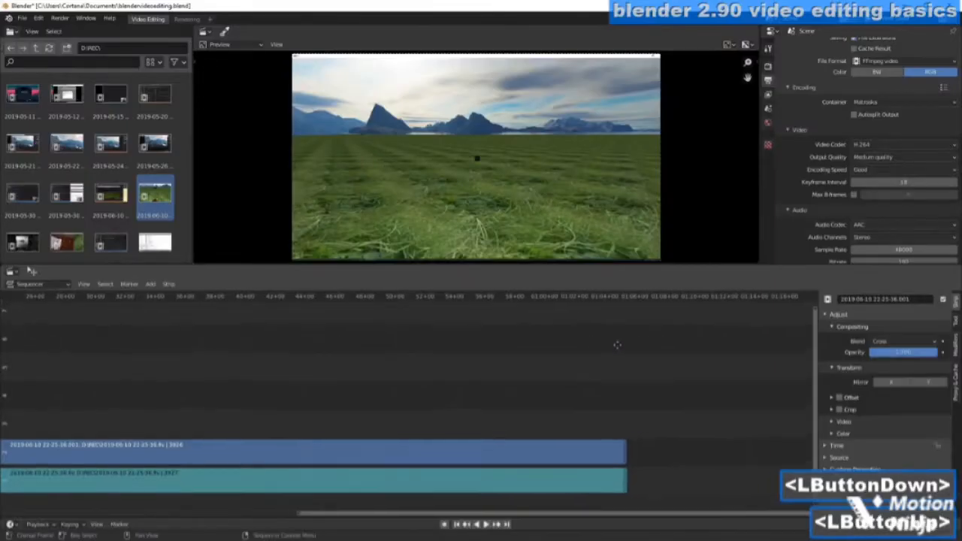
pyautogui.moveTo(616, 344); pyautogui.dragTo(524, 353, button='middle')
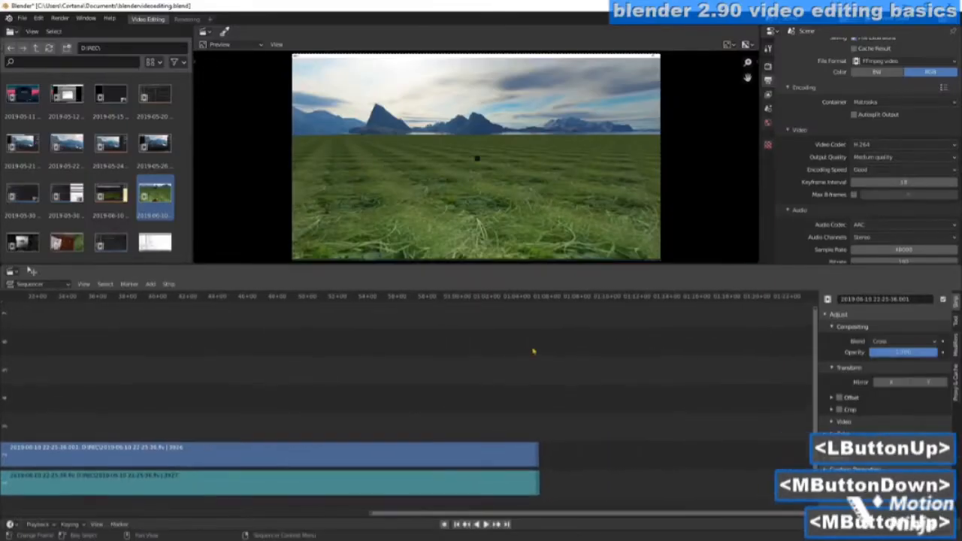
# Compare the seconds-and-frames labels near the end of the strips with the frame rate in the output dimensions.
pyautogui.scroll(10, 613, 363)
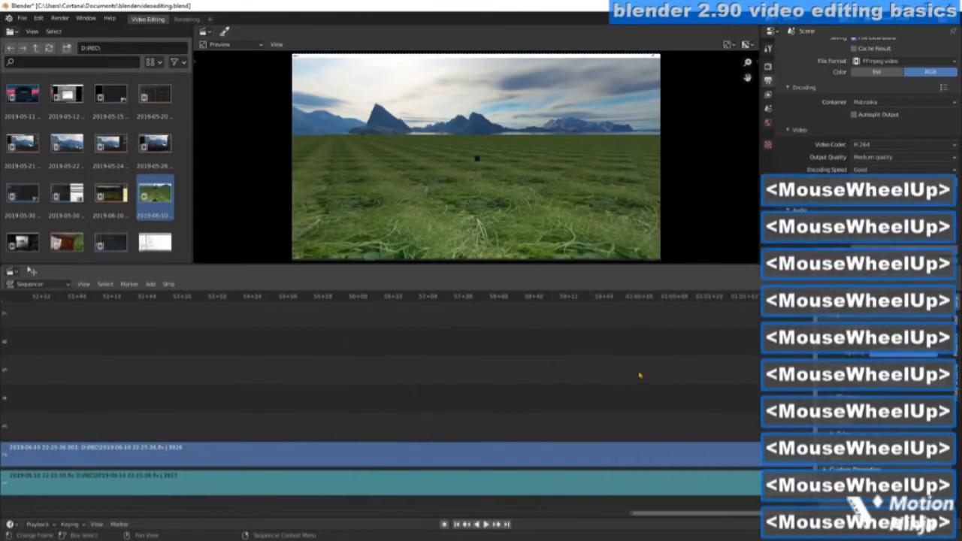
pyautogui.moveTo(620, 348); pyautogui.dragTo(517, 342, button='middle')
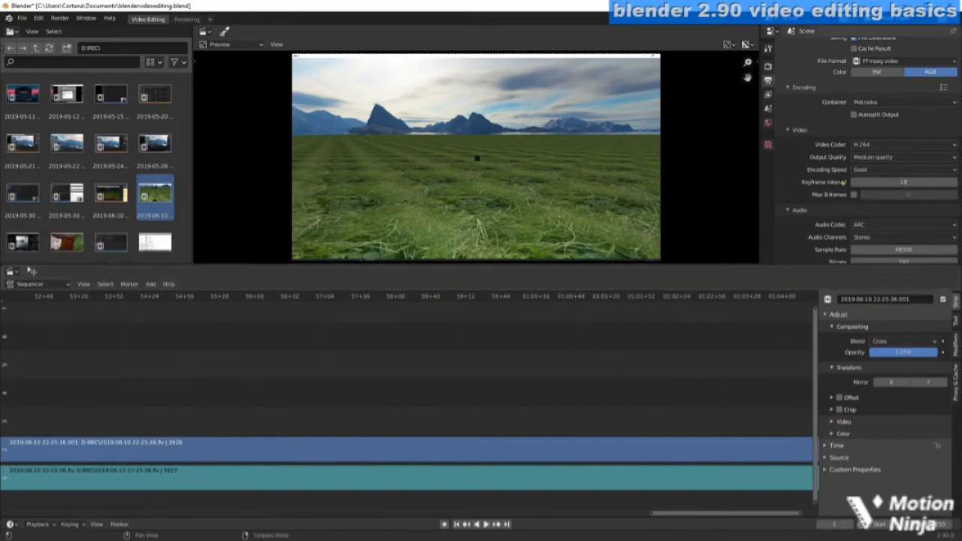
pyautogui.scroll(10, 827, 114)
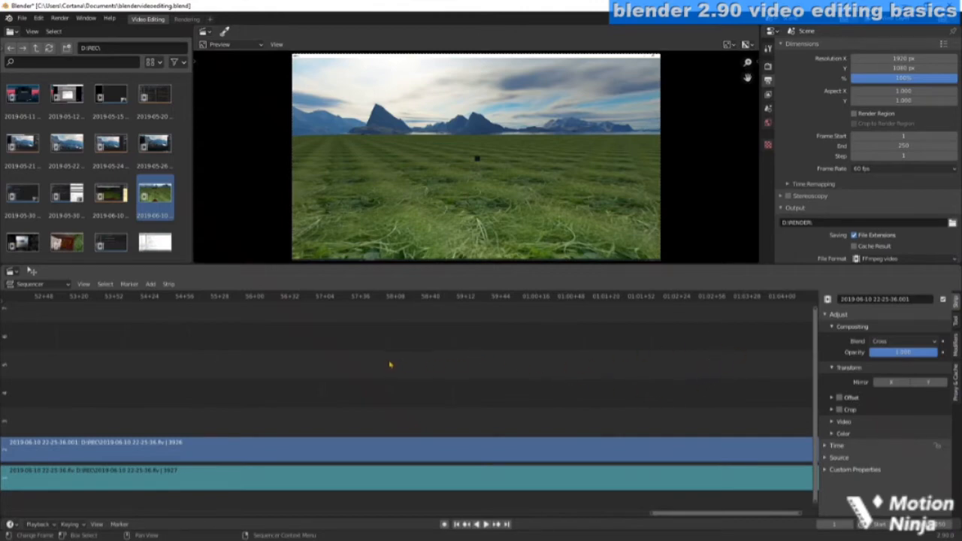
# Scrub and play the clip from several points, moving the playhead from the start to about 14 seconds.
pyautogui.scroll(-6, 389, 362)
pyautogui.scroll(-8, 344, 355)
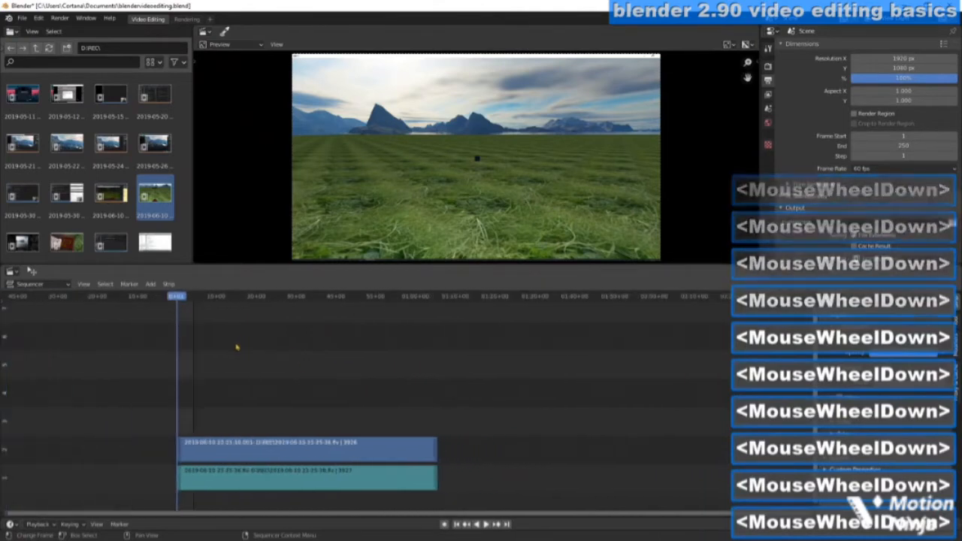
pyautogui.moveTo(236, 346); pyautogui.dragTo(404, 339, button='middle')
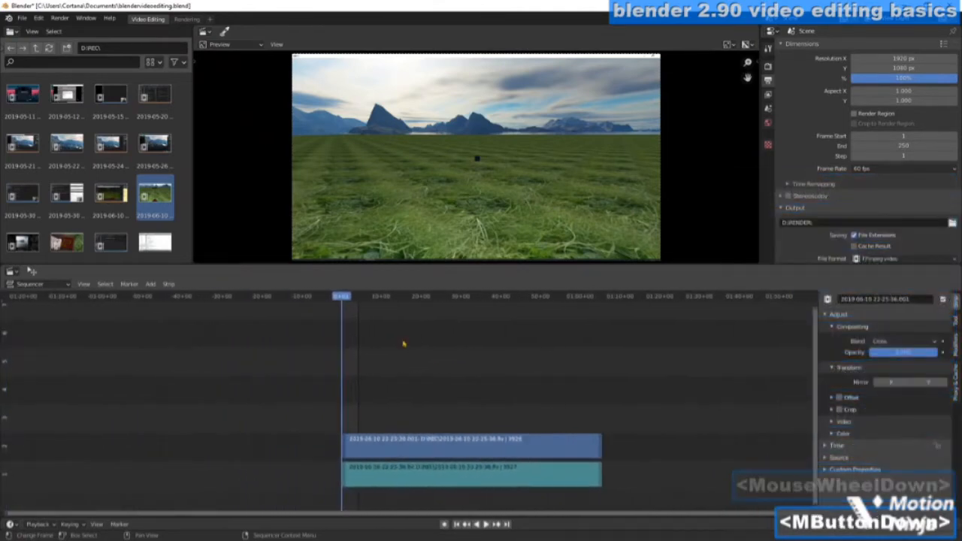
pyautogui.scroll(8, 313, 361)
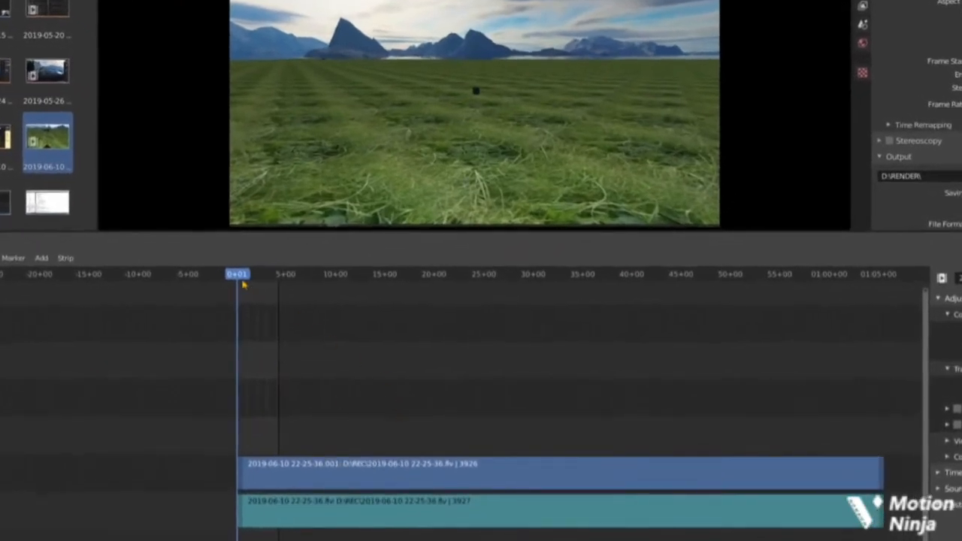
pyautogui.moveTo(240, 275); pyautogui.dragTo(266, 279)
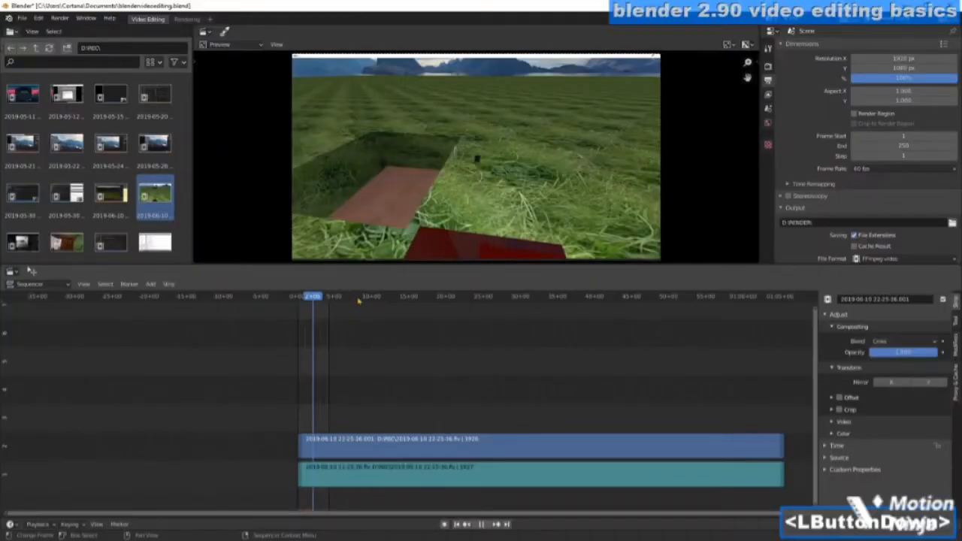
pyautogui.moveTo(359, 299)
pyautogui.mouseDown()
pyautogui.moveTo(323, 299)
pyautogui.moveTo(367, 298)
pyautogui.mouseUp()
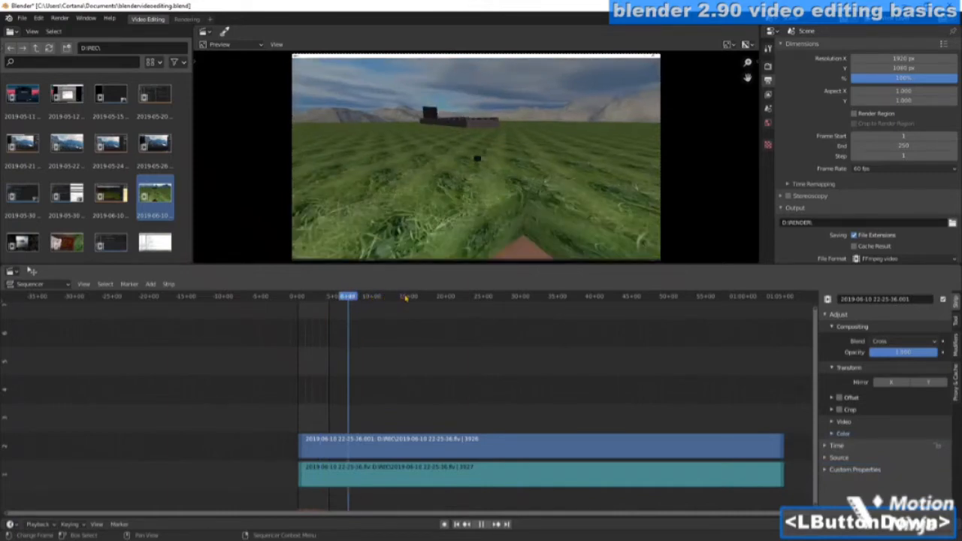
pyautogui.moveTo(405, 297); pyautogui.dragTo(406, 298)
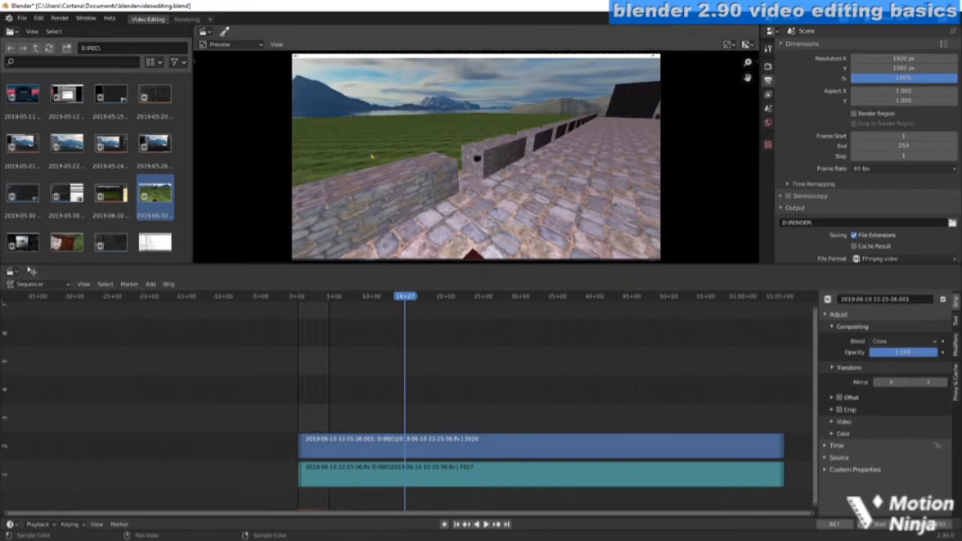
# Change the preview area's view type to Sequencer and move the playhead back to about 11 seconds.
pyautogui.click(260, 46)
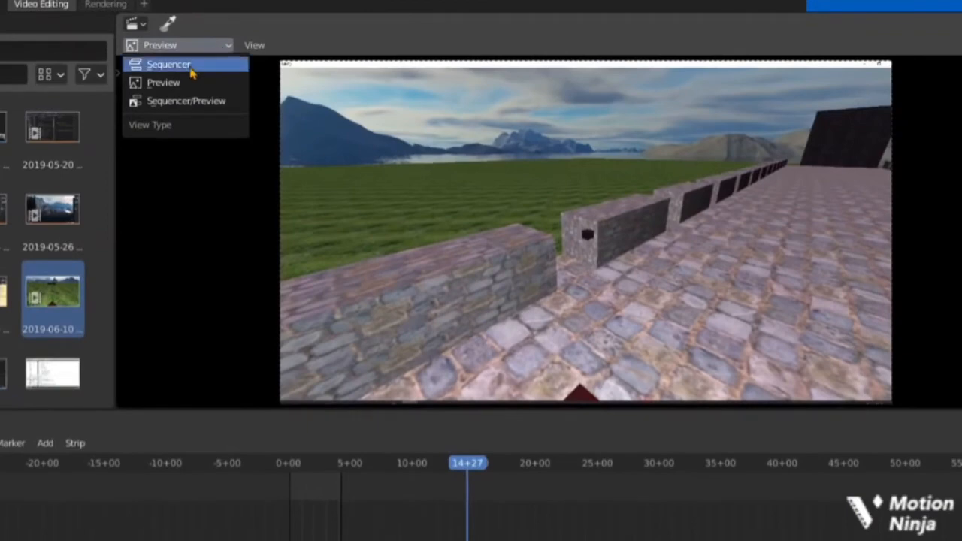
pyautogui.click(191, 68)
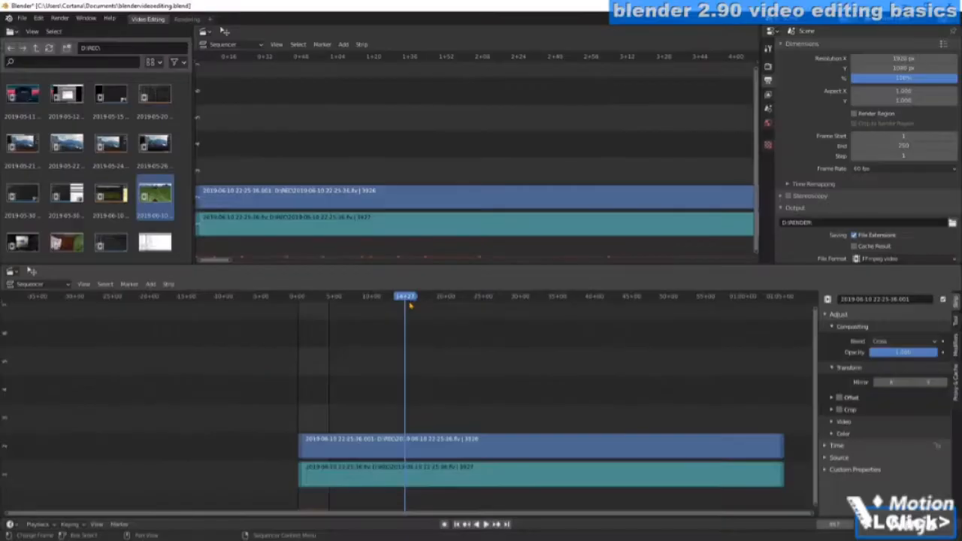
pyautogui.moveTo(419, 298); pyautogui.dragTo(372, 302)
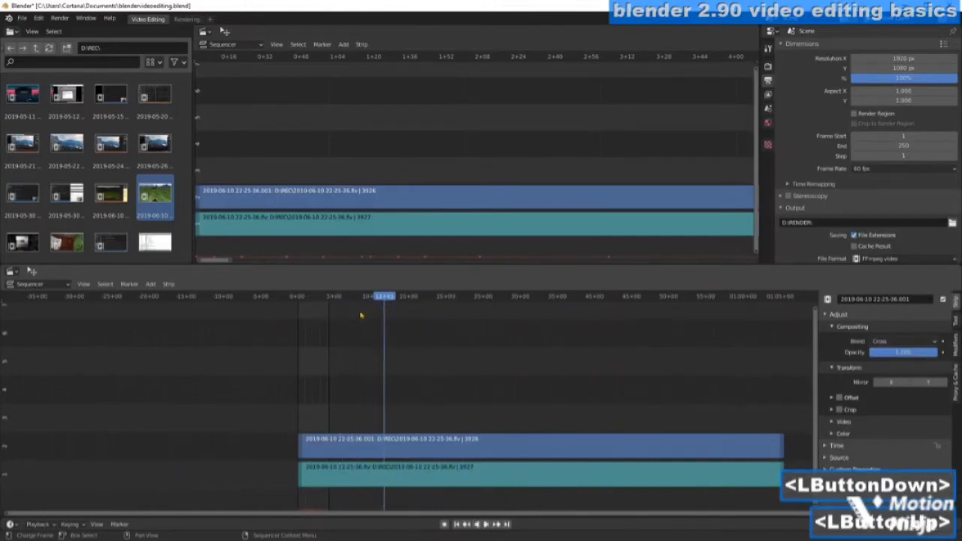
# Enable Display Waveform for the recording's sound strip.
pyautogui.click(472, 479)
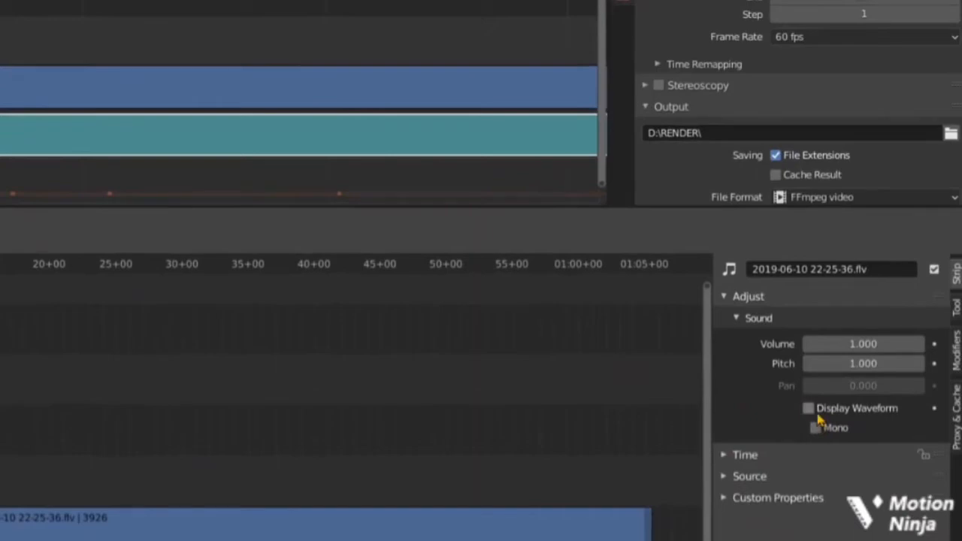
pyautogui.click(813, 412)
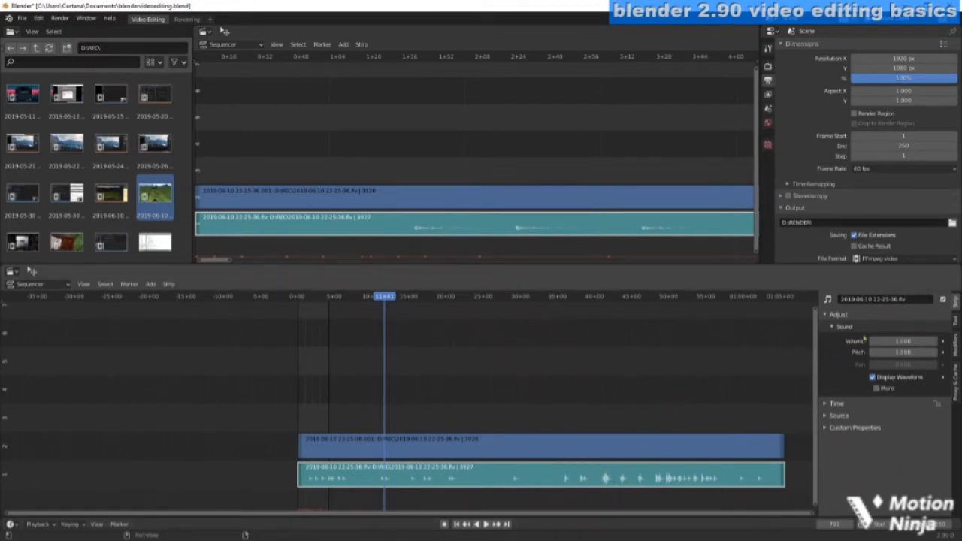
# Compare the adjustment settings of the movie strip with those of the sound strip.
pyautogui.click(601, 445)
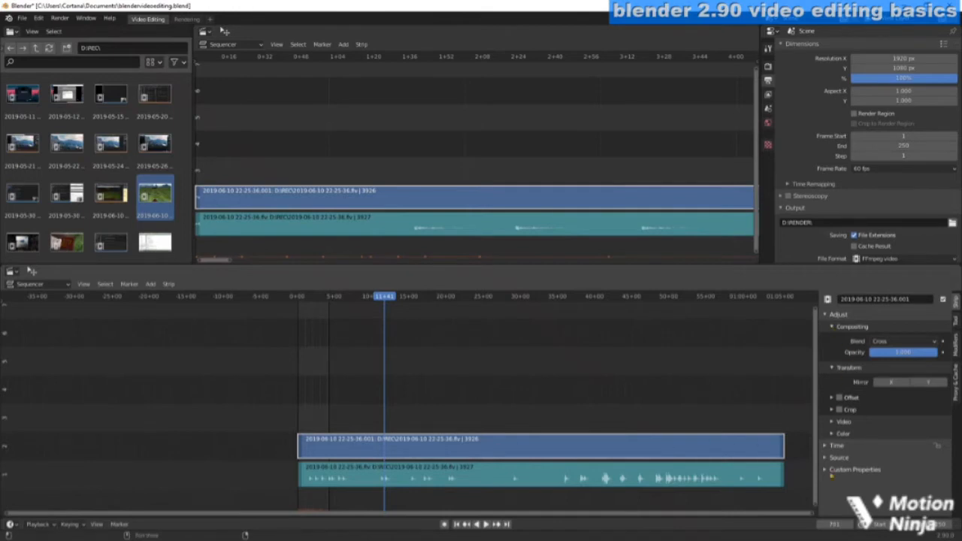
pyautogui.click(639, 479)
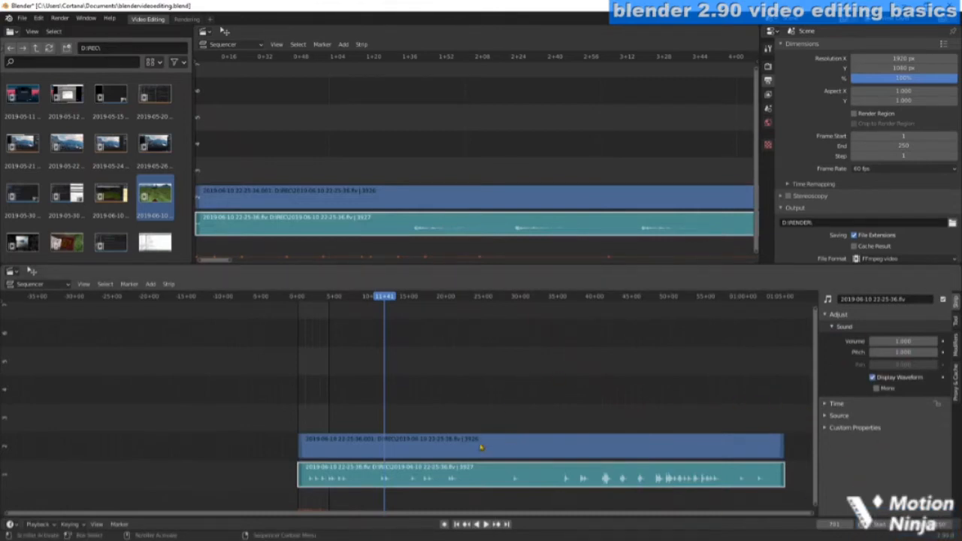
pyautogui.click(514, 453)
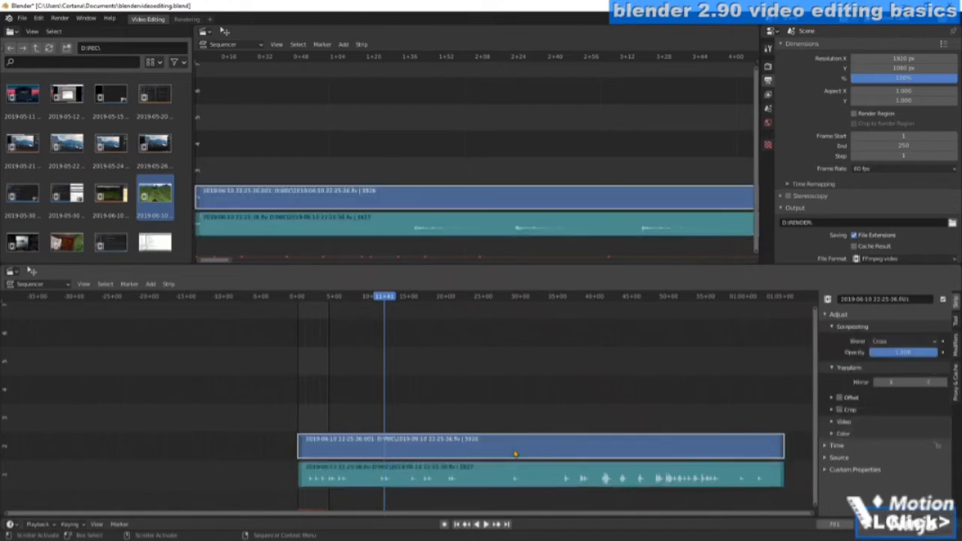
pyautogui.click(598, 485)
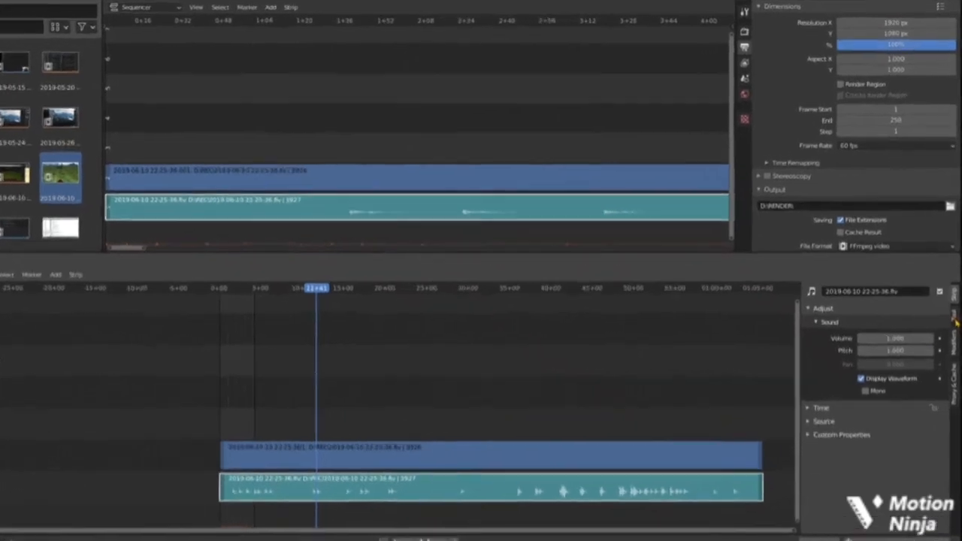
# Review the sequencer's active tool, modifier, and proxy and cache settings, and return to the sound strip's own settings.
pyautogui.click(954, 322)
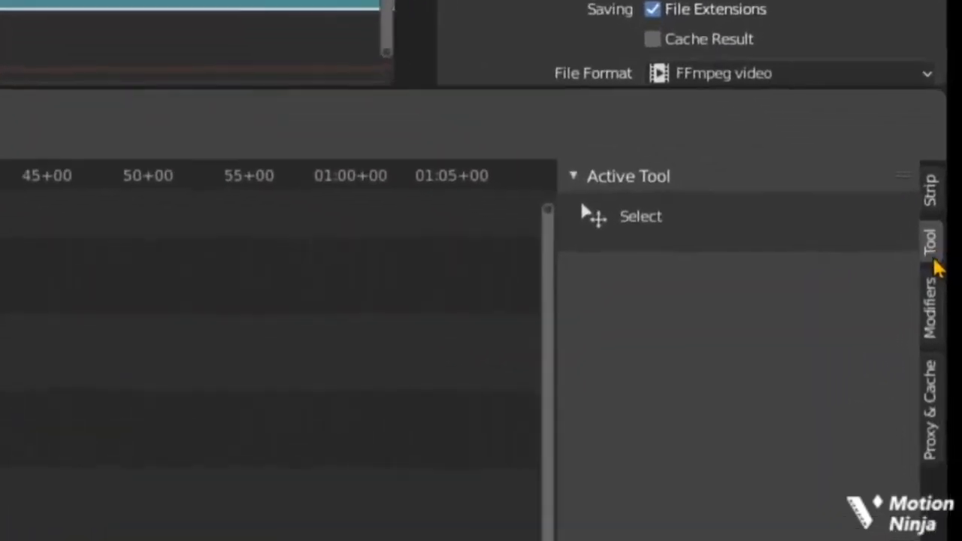
pyautogui.click(922, 300)
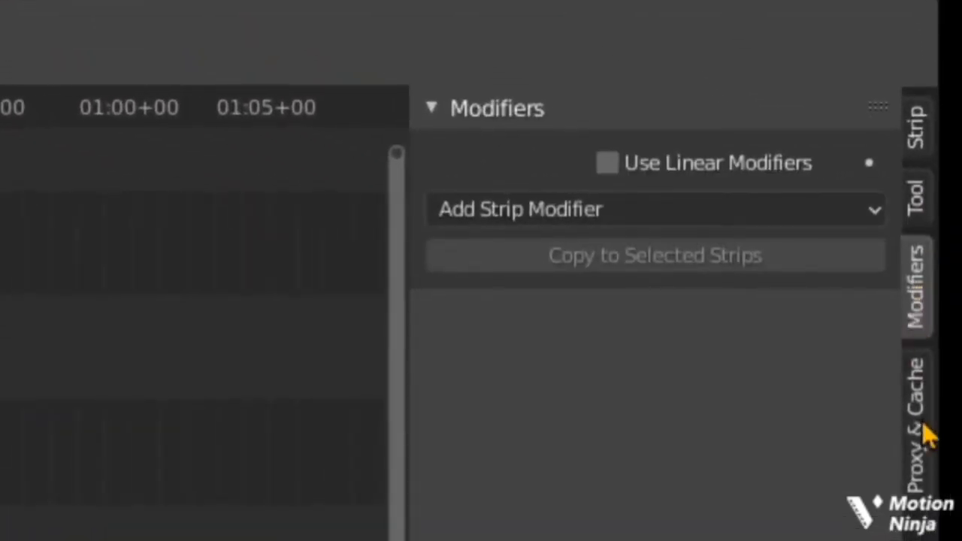
pyautogui.click(924, 433)
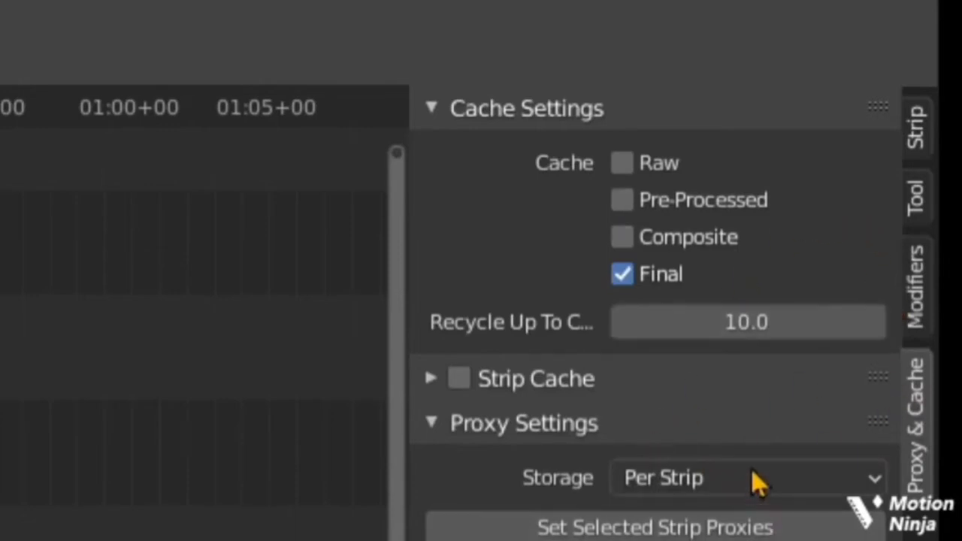
pyautogui.click(918, 307)
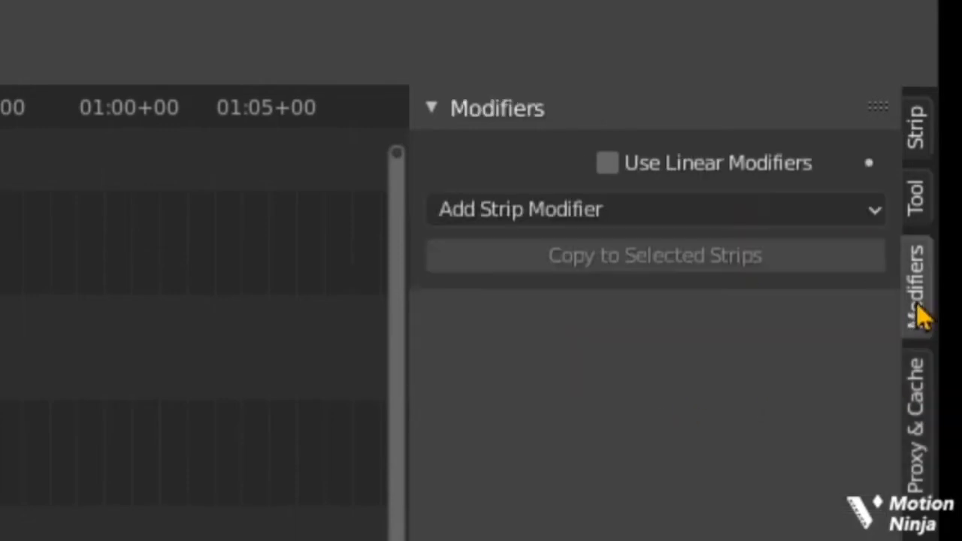
pyautogui.click(915, 205)
pyautogui.click(916, 127)
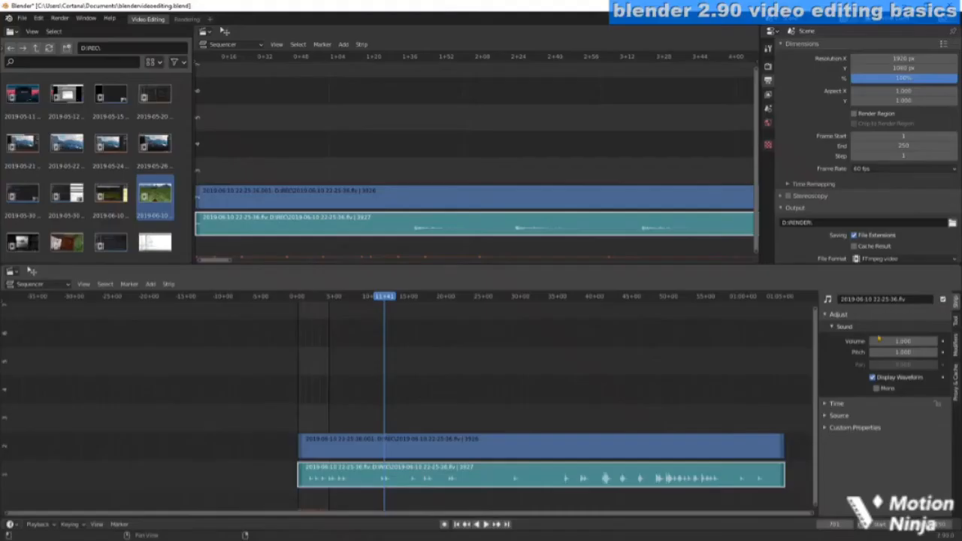
# With the movie strip selected, move the playhead back to about 3 seconds and play the sequence.
pyautogui.click(536, 441)
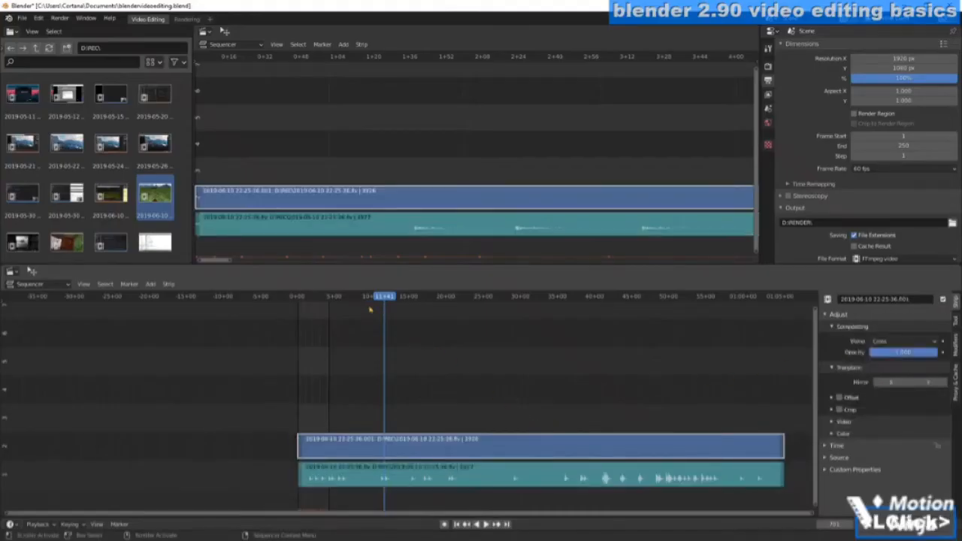
pyautogui.moveTo(380, 300); pyautogui.dragTo(323, 303)
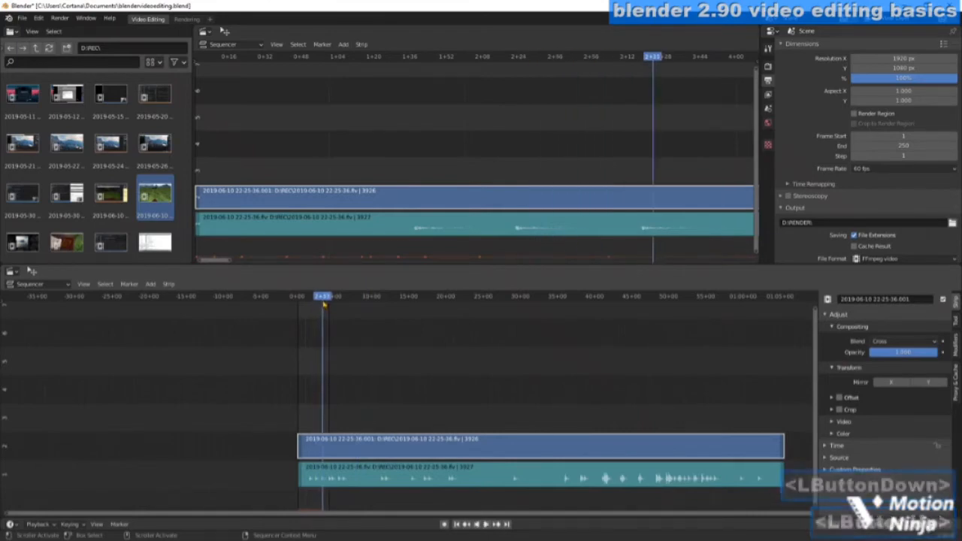
pyautogui.press('space')
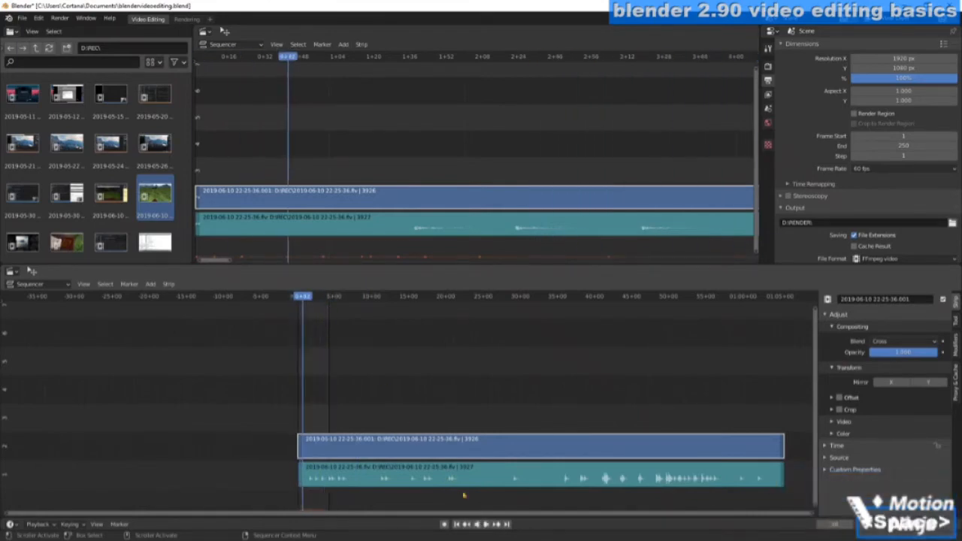
# Play the sequence through its current frame range and stop playback.
pyautogui.click(486, 526)
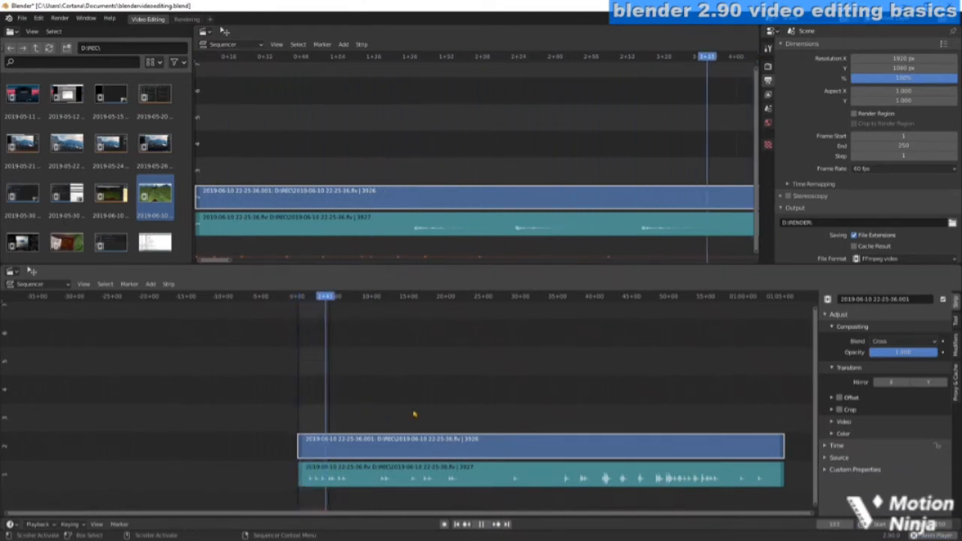
pyautogui.press('space')
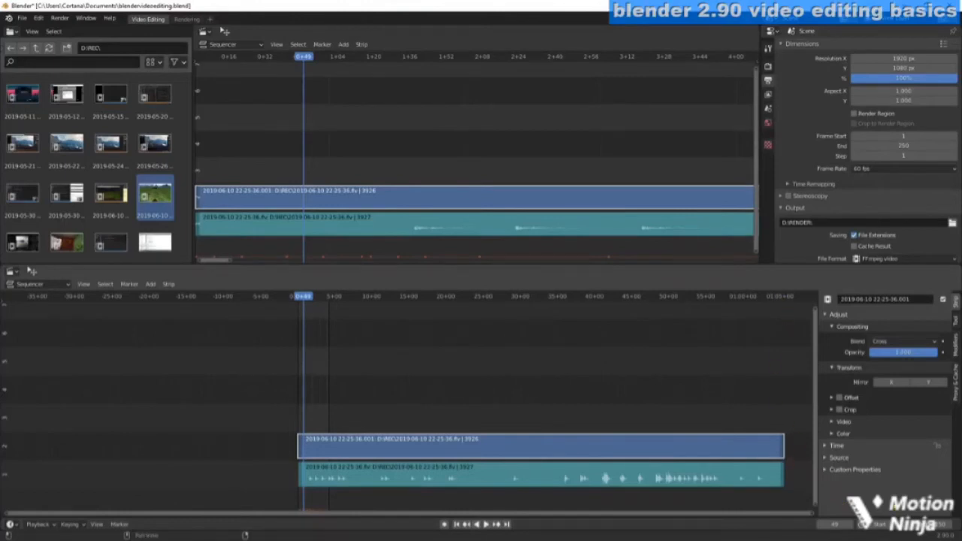
# Extend the scene's frame range so it starts at frame 11 and ends at frame 3509.
pyautogui.moveTo(901, 145); pyautogui.dragTo(961, 145)
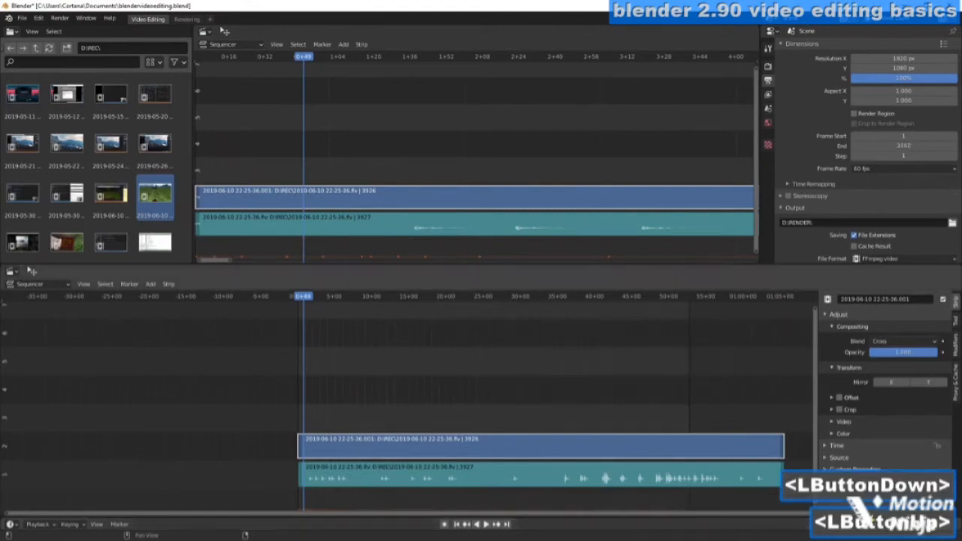
pyautogui.moveTo(902, 136); pyautogui.dragTo(912, 136)
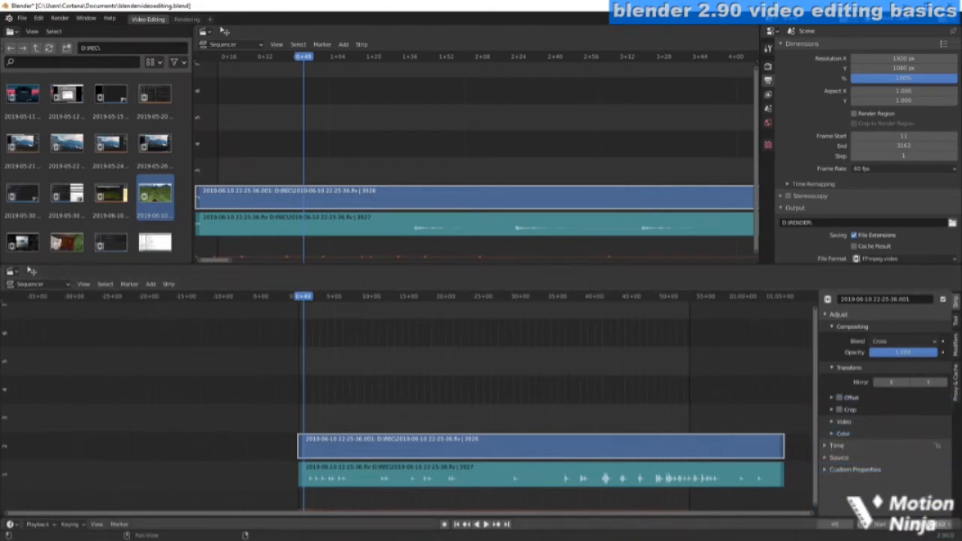
pyautogui.moveTo(939, 524)
pyautogui.mouseDown()
pyautogui.moveTo(958, 524)
pyautogui.moveTo(928, 525)
pyautogui.mouseUp()
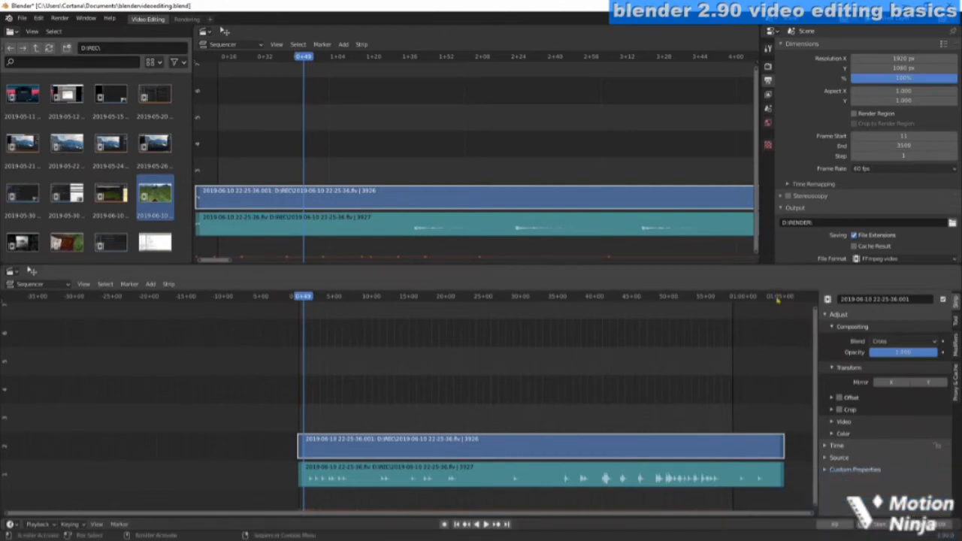
# Set the scene's end frame to exactly 2000.
pyautogui.moveTo(567, 8); pyautogui.dragTo(296, 17)
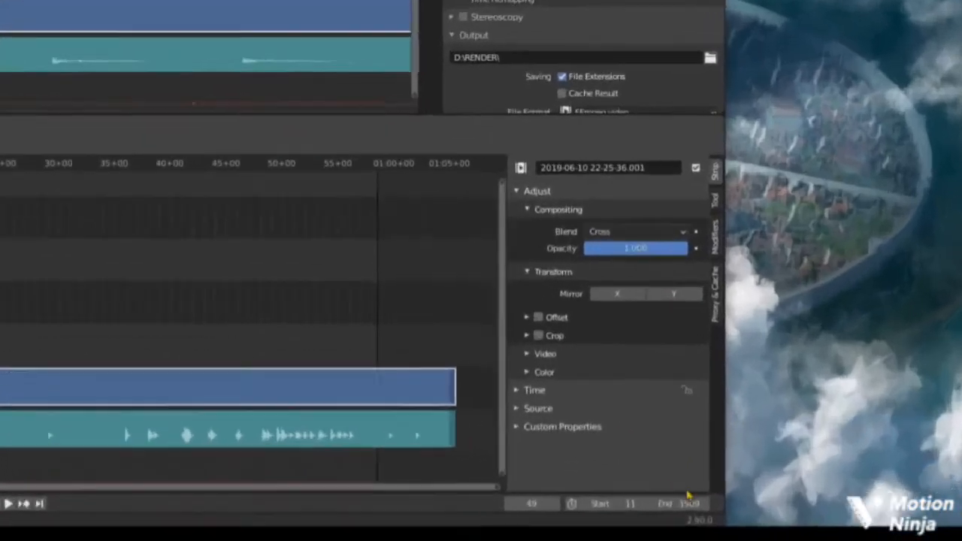
pyautogui.click(686, 502)
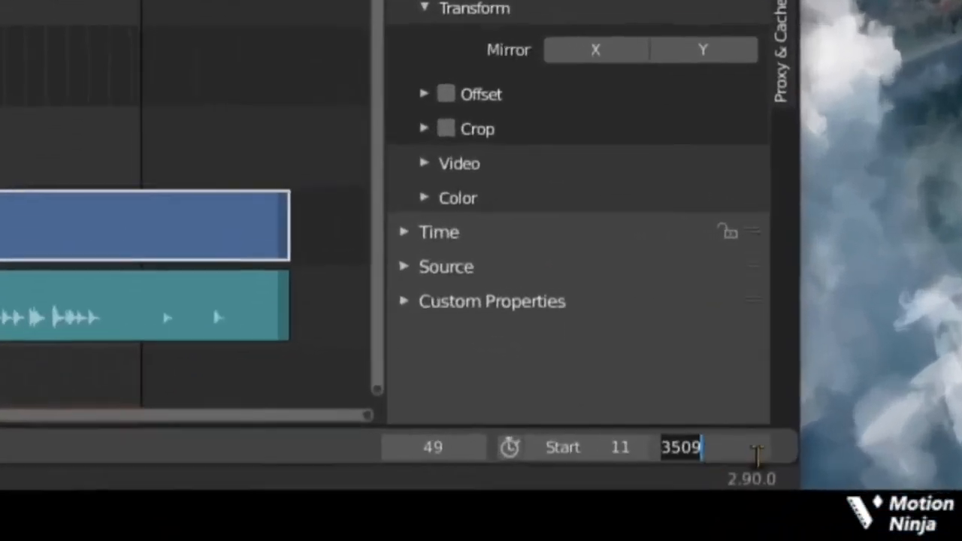
pyautogui.write('2000')
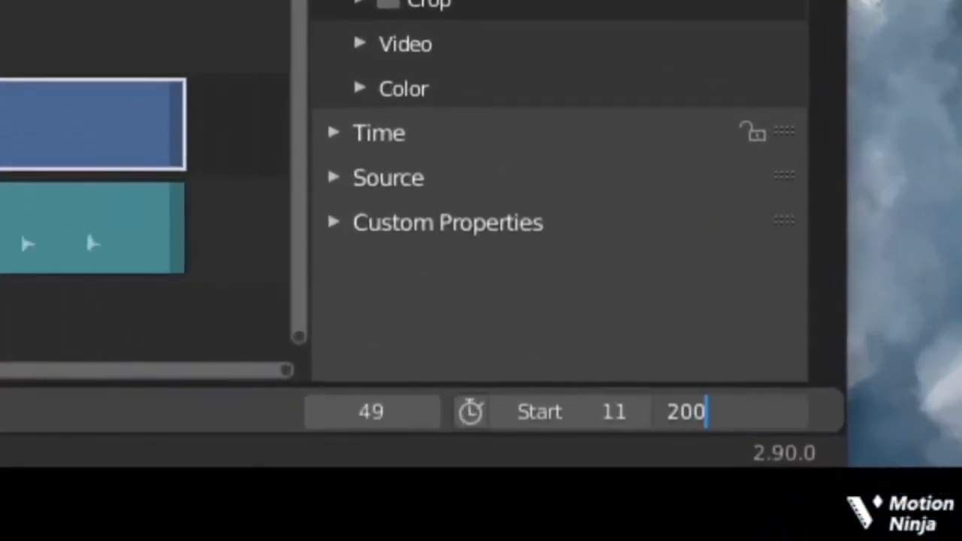
pyautogui.press('Return')
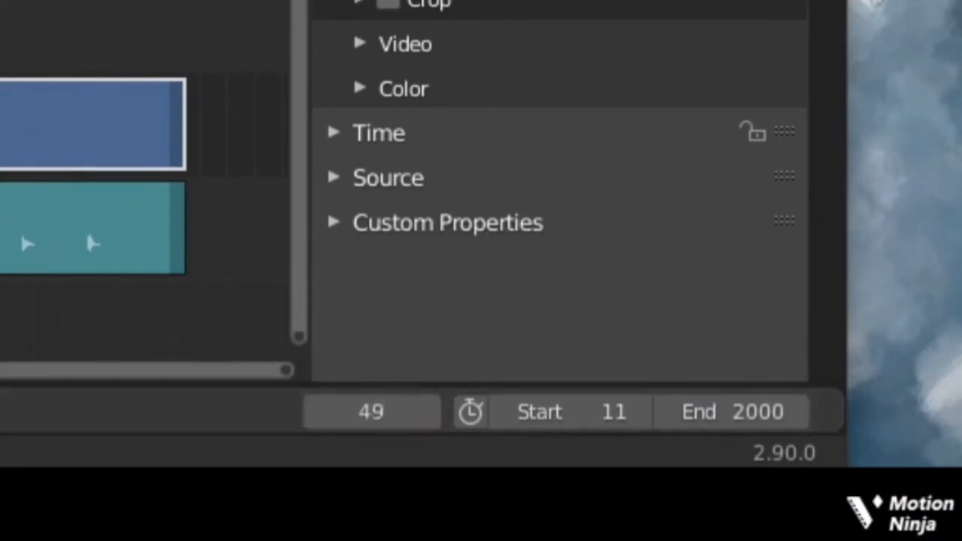
# Move the playhead to frame 3927 at the end of the strips and copy that frame number into the scene's end frame.
pyautogui.moveTo(371, 412); pyautogui.dragTo(556, 412)
pyautogui.moveTo(556, 411); pyautogui.dragTo(403, 398)
pyautogui.click(413, 415)
pyautogui.hotkey('ctrl', 'c')
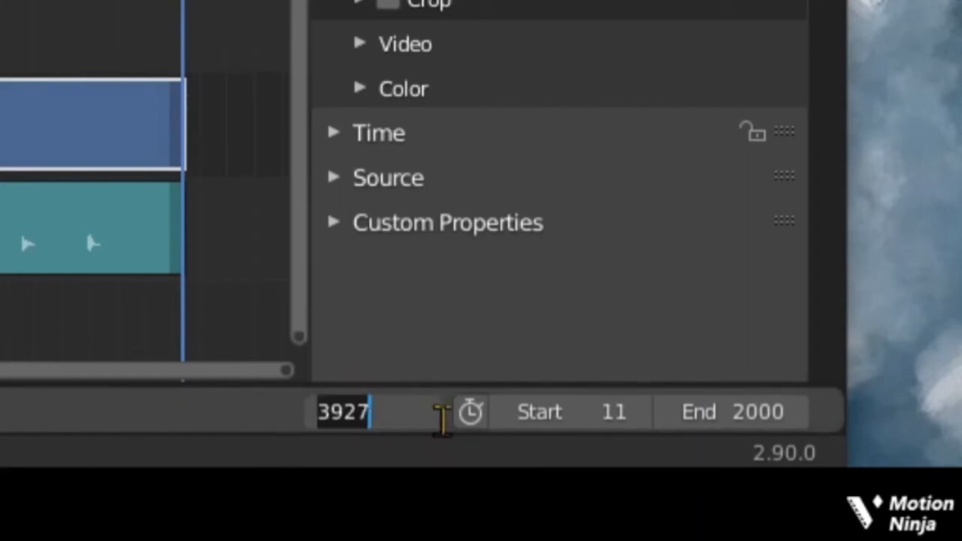
pyautogui.click(755, 410)
pyautogui.click(739, 412)
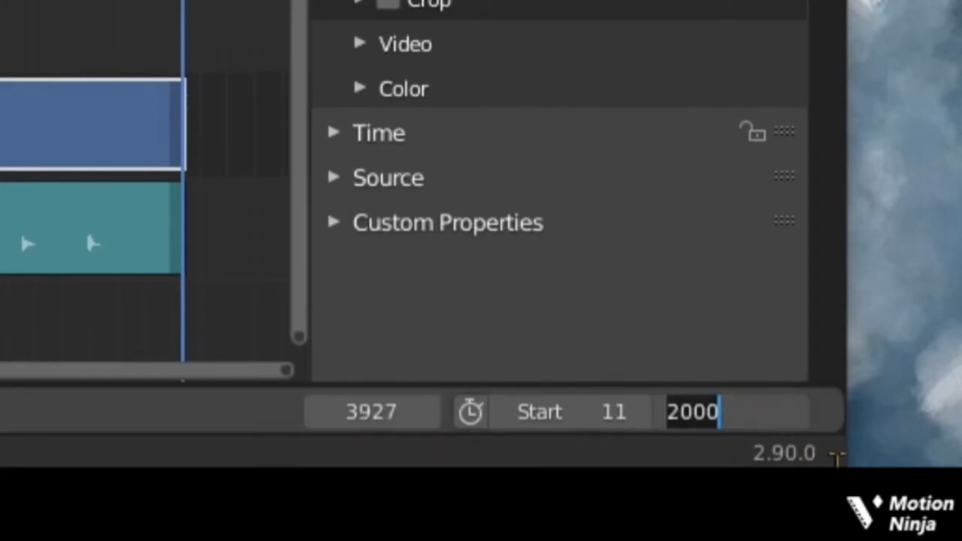
pyautogui.hotkey('ctrl', 'v')
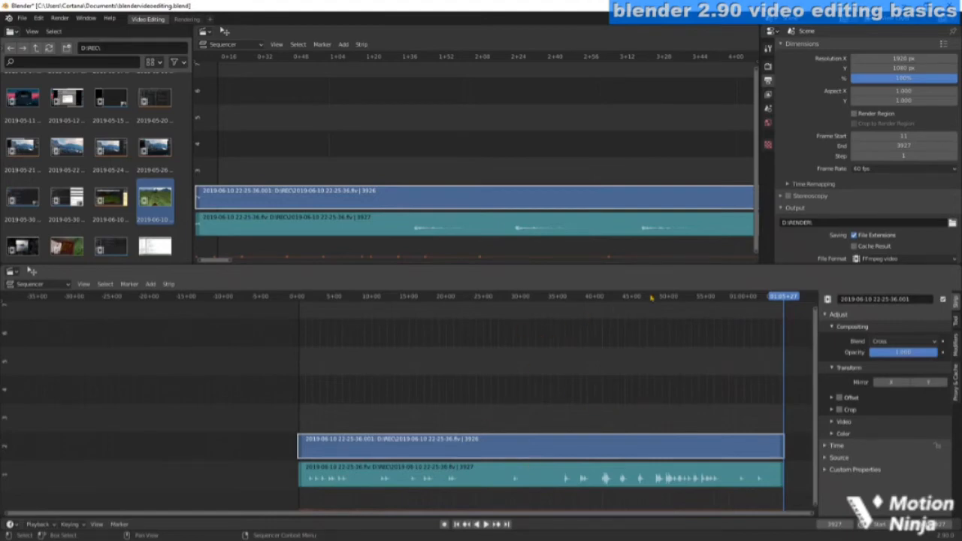
pyautogui.moveTo(790, 298); pyautogui.dragTo(467, 325)
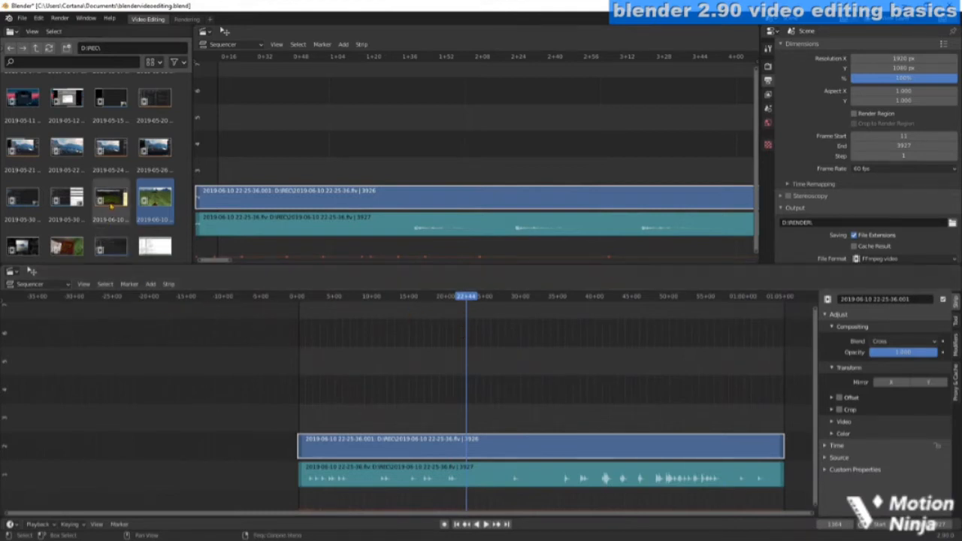
pyautogui.moveTo(111, 199); pyautogui.dragTo(404, 331)
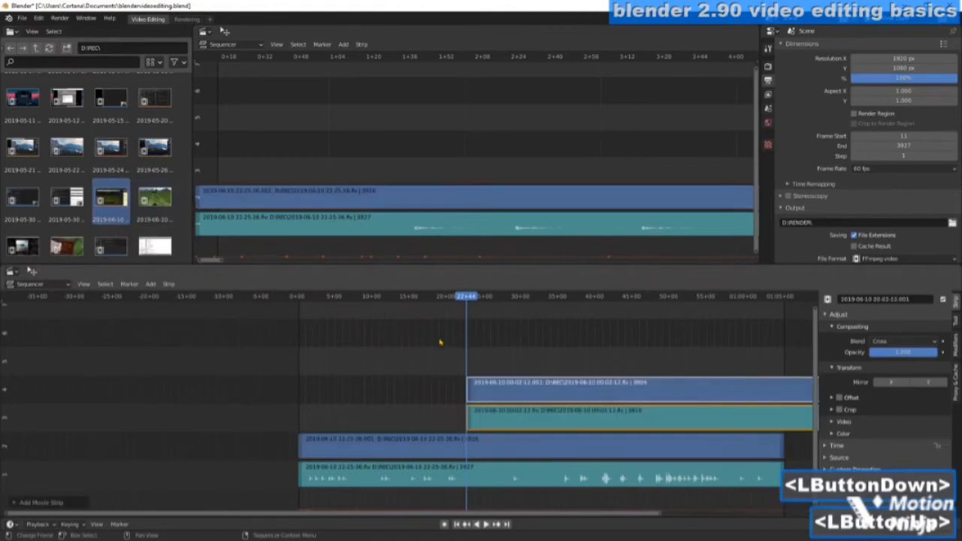
pyautogui.moveTo(609, 347); pyautogui.dragTo(655, 434)
pyautogui.moveTo(735, 418); pyautogui.dragTo(715, 415)
# Select the first recording's movie and sound strips together and slide them earlier so they end at about 20 seconds.
pyautogui.moveTo(248, 414); pyautogui.dragTo(350, 493)
pyautogui.moveTo(483, 489); pyautogui.dragTo(319, 489)
pyautogui.moveTo(470, 471); pyautogui.dragTo(580, 477)
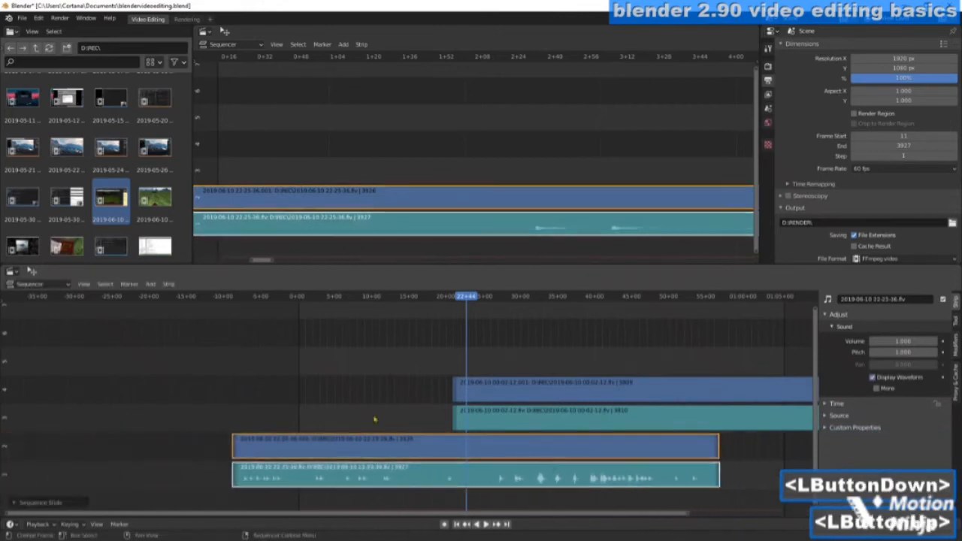
pyautogui.click(203, 380)
pyautogui.moveTo(169, 359); pyautogui.dragTo(278, 499)
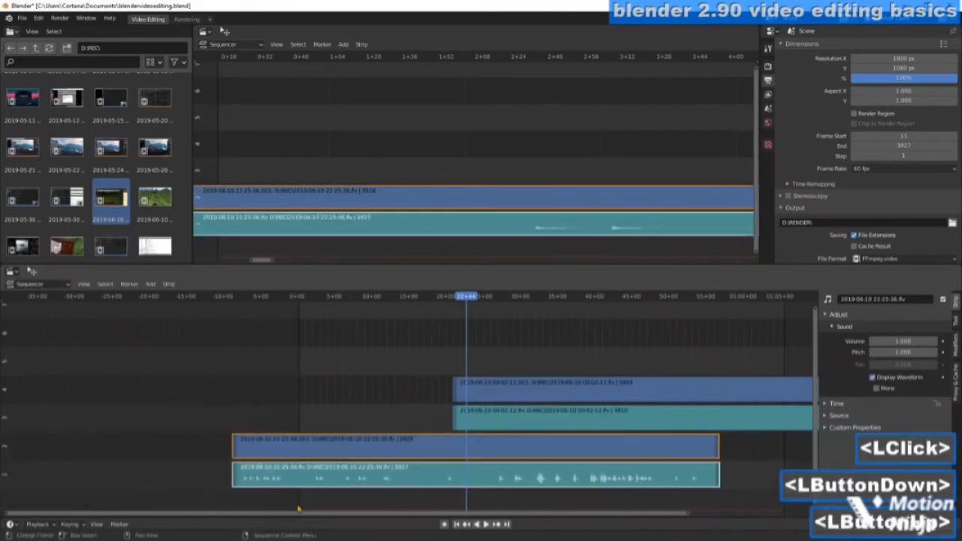
pyautogui.moveTo(630, 478); pyautogui.dragTo(336, 478)
# Slide the second recording's movie and sound strips together so they start at about 2 seconds.
pyautogui.moveTo(452, 344); pyautogui.dragTo(442, 406)
pyautogui.moveTo(528, 335); pyautogui.dragTo(594, 473)
pyautogui.click(561, 415)
# Try sliding the second recording's movie strip without its sound, freely and with snapping to the first recording's end, and revert the moves.
pyautogui.moveTo(546, 391); pyautogui.dragTo(386, 393)
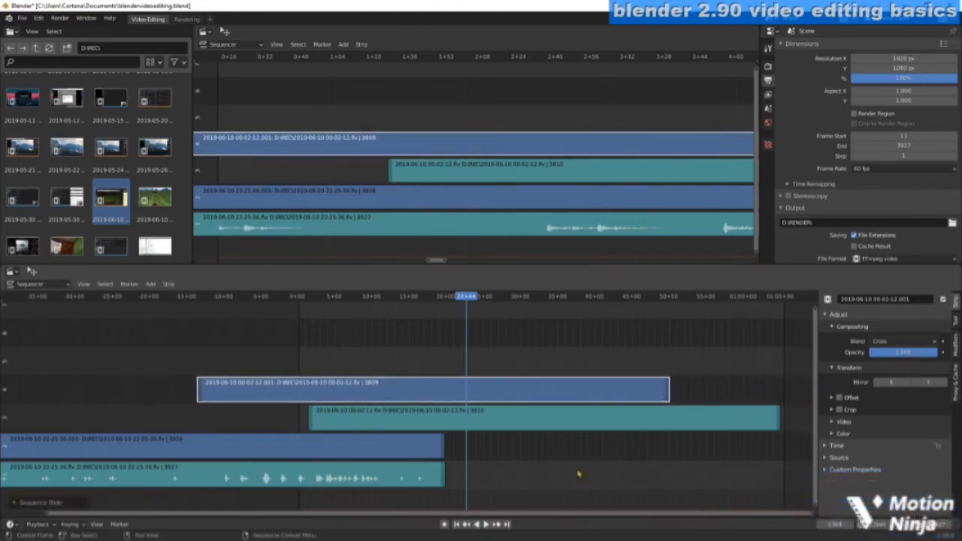
pyautogui.hotkey('ctrl', 'z')
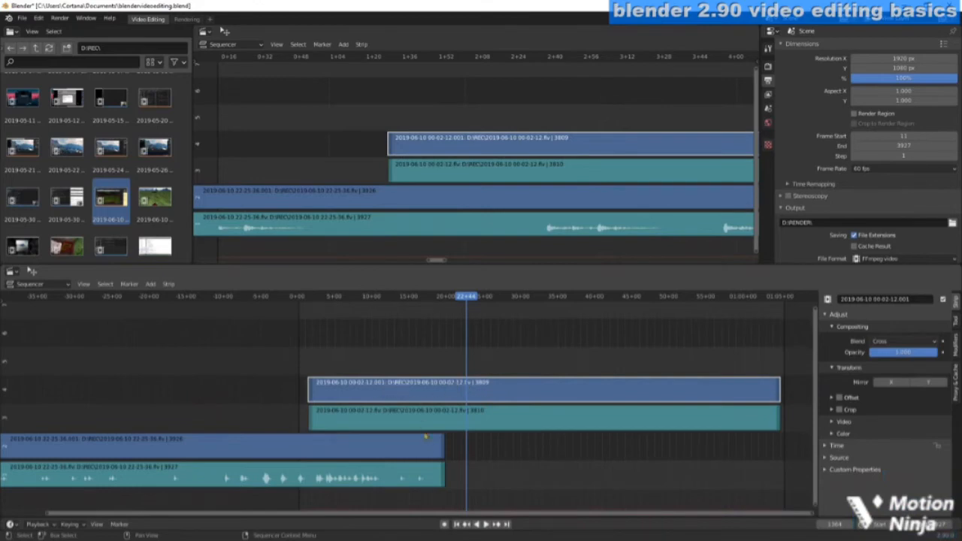
pyautogui.moveTo(412, 389); pyautogui.dragTo(493, 390)
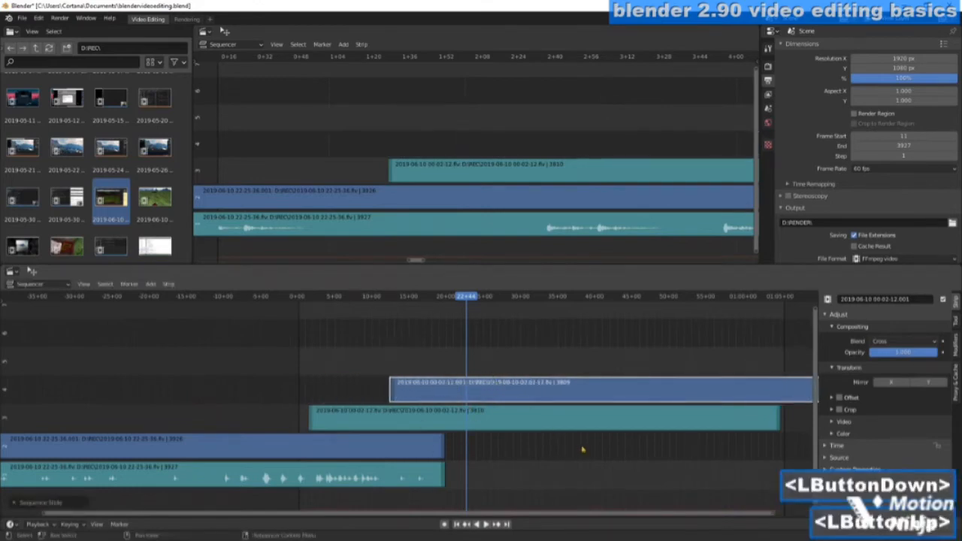
pyautogui.moveTo(558, 393); pyautogui.dragTo(506, 390)
pyautogui.keyDown('ctrl'); pyautogui.moveTo(393, 390); pyautogui.dragTo(596, 399); pyautogui.keyUp('ctrl')
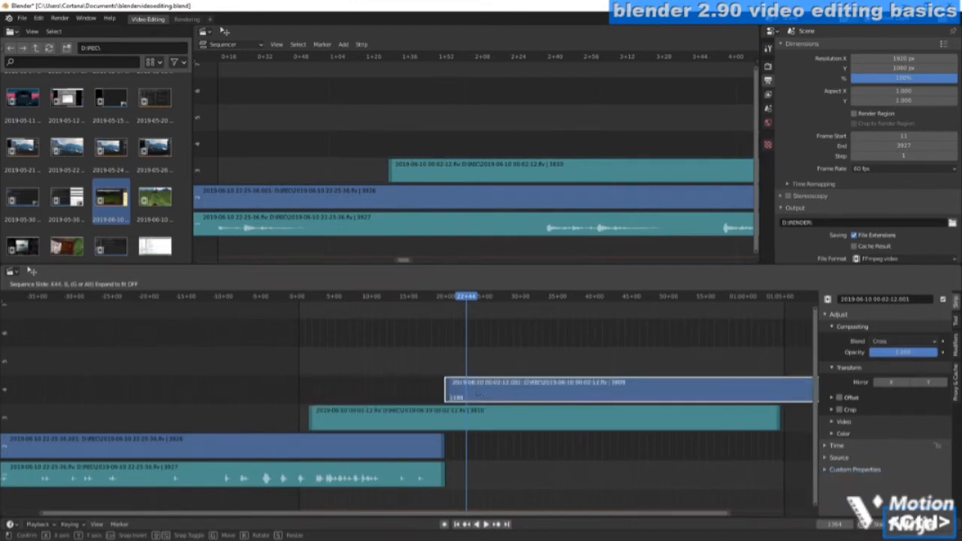
pyautogui.keyDown('ctrl'); pyautogui.moveTo(373, 397); pyautogui.dragTo(333, 402); pyautogui.keyUp('ctrl')
pyautogui.click(420, 343)
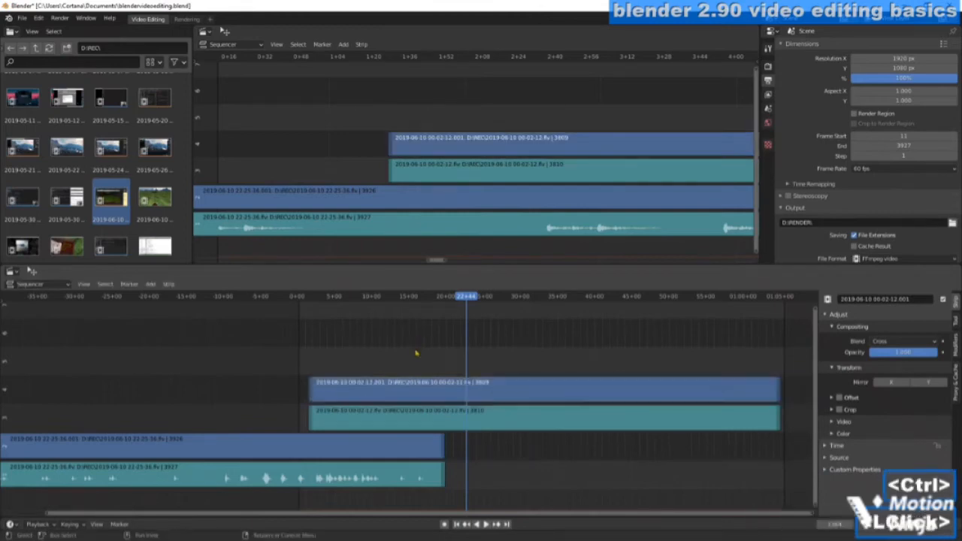
# Slide the first recording's strips to end at about 30 seconds and the second recording's strips to start at about 3 seconds.
pyautogui.moveTo(165, 404); pyautogui.dragTo(248, 478)
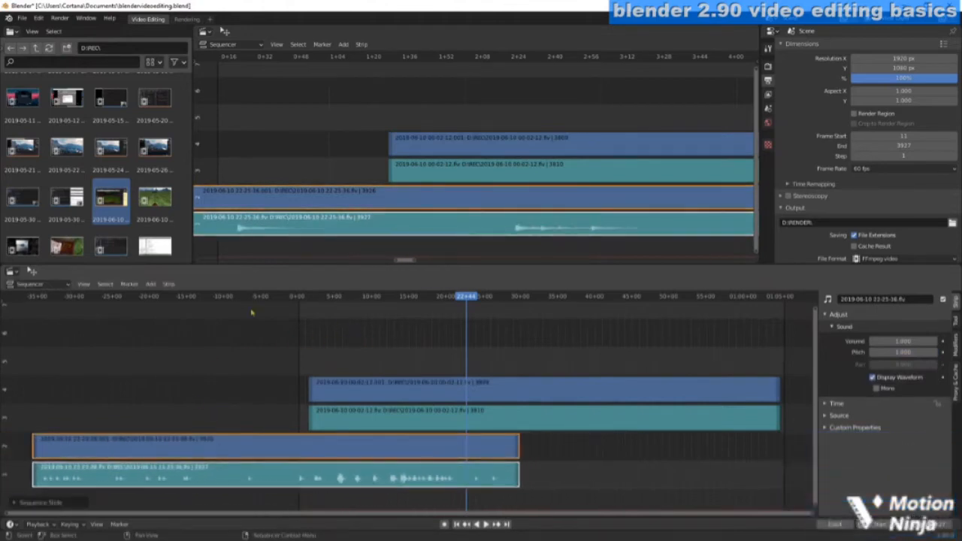
pyautogui.moveTo(585, 339); pyautogui.dragTo(628, 428)
pyautogui.moveTo(541, 389)
pyautogui.mouseDown()
pyautogui.moveTo(593, 388)
pyautogui.moveTo(551, 389)
pyautogui.mouseUp()
pyautogui.click(96, 316)
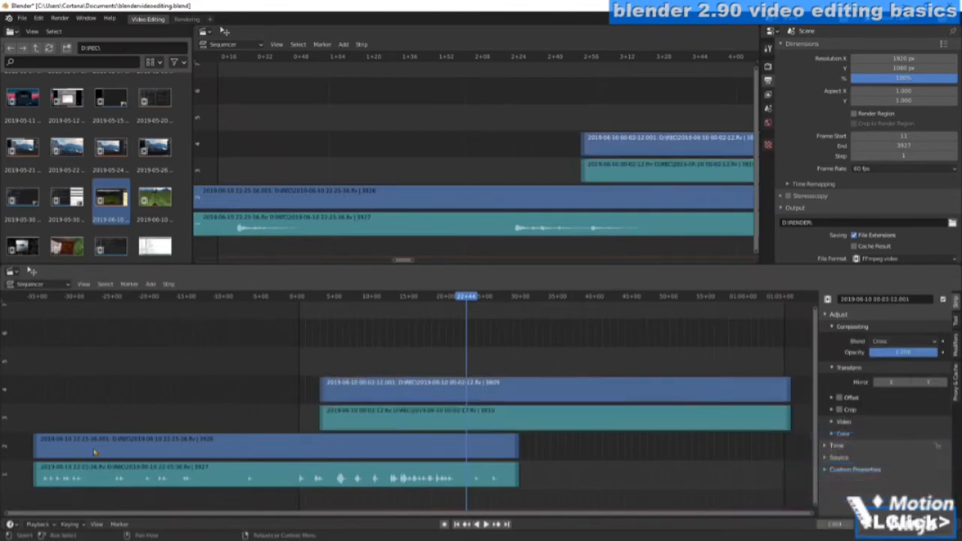
# Move the playhead to 0+00 and bring the start of the first recording into view.
pyautogui.click(117, 297)
pyautogui.click(44, 285)
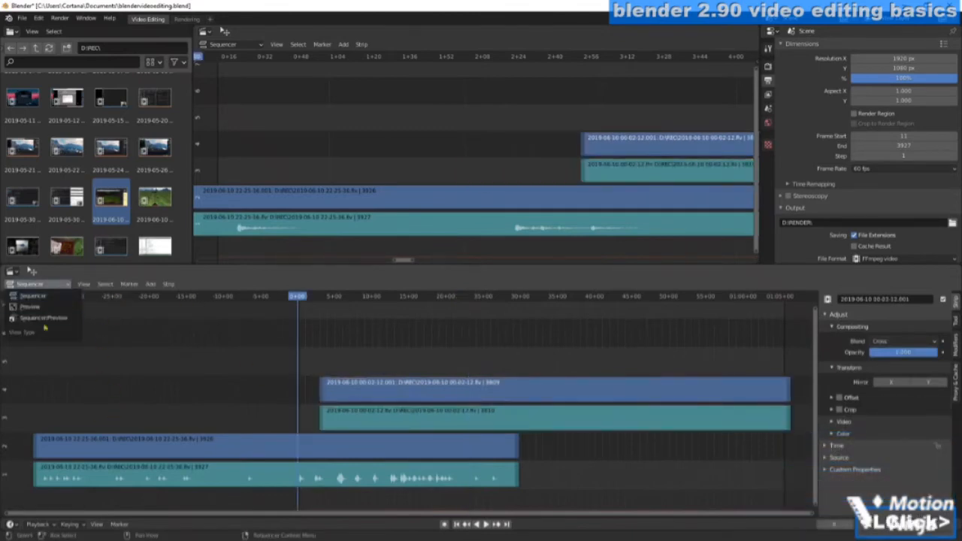
pyautogui.scroll(2, 275, 515)
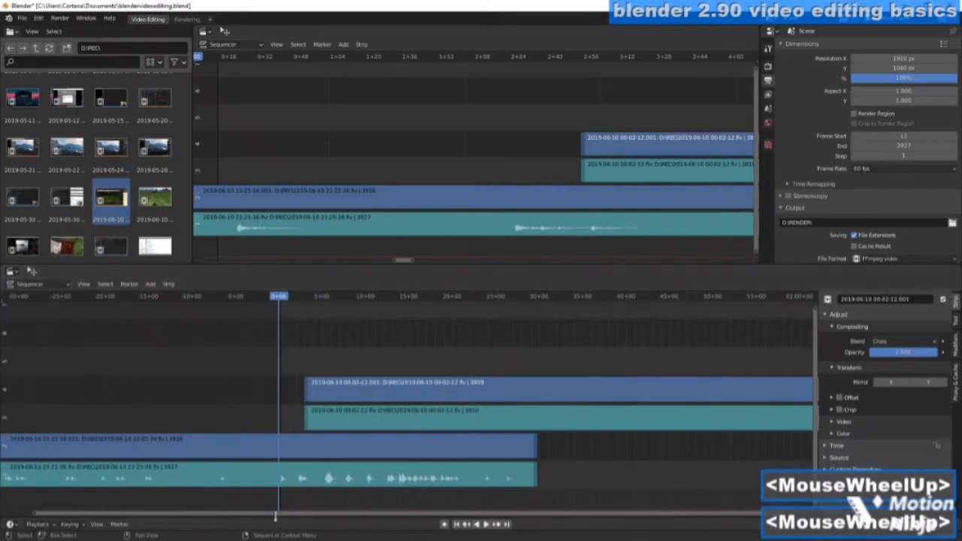
pyautogui.moveTo(275, 519); pyautogui.dragTo(223, 467)
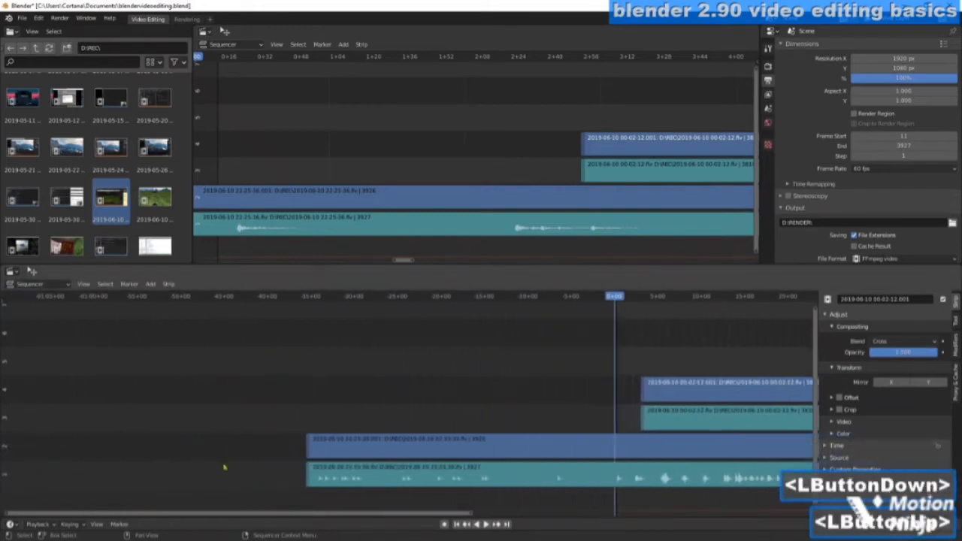
# Trim the start of the first recording's movie and sound strips together to about -25 seconds using their linked start handles.
pyautogui.keyDown('ctrl'); pyautogui.click(309, 446); pyautogui.keyUp('ctrl')
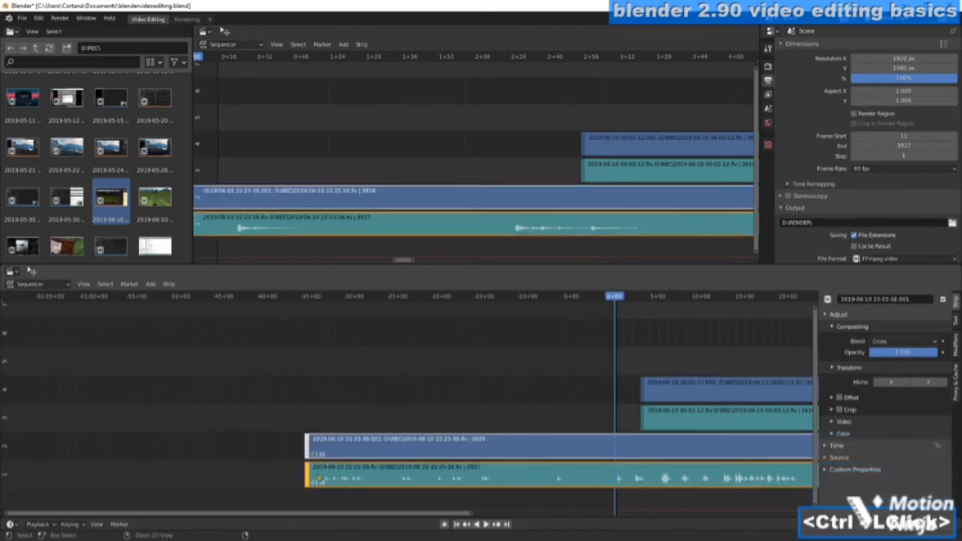
pyautogui.click(325, 395)
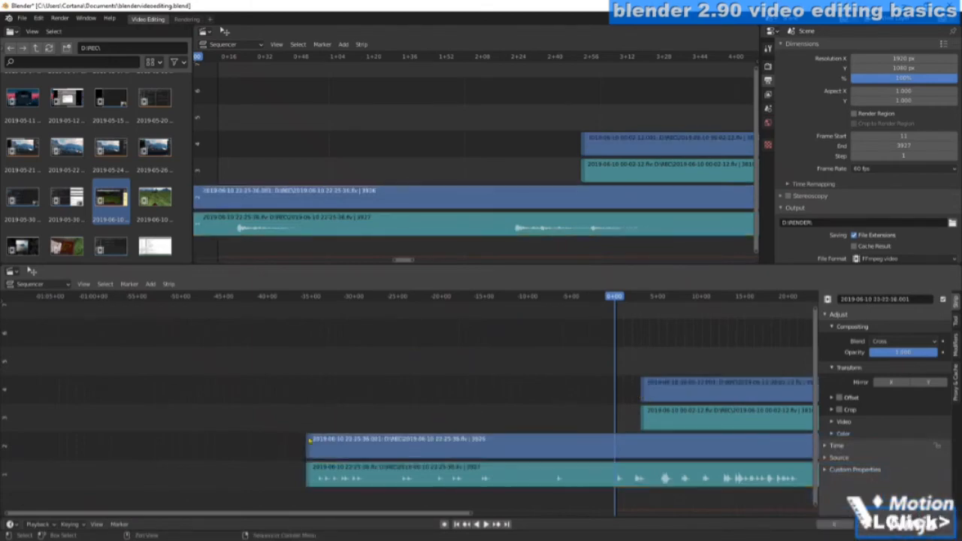
pyautogui.keyDown('ctrl'); pyautogui.click(307, 447); pyautogui.keyUp('ctrl')
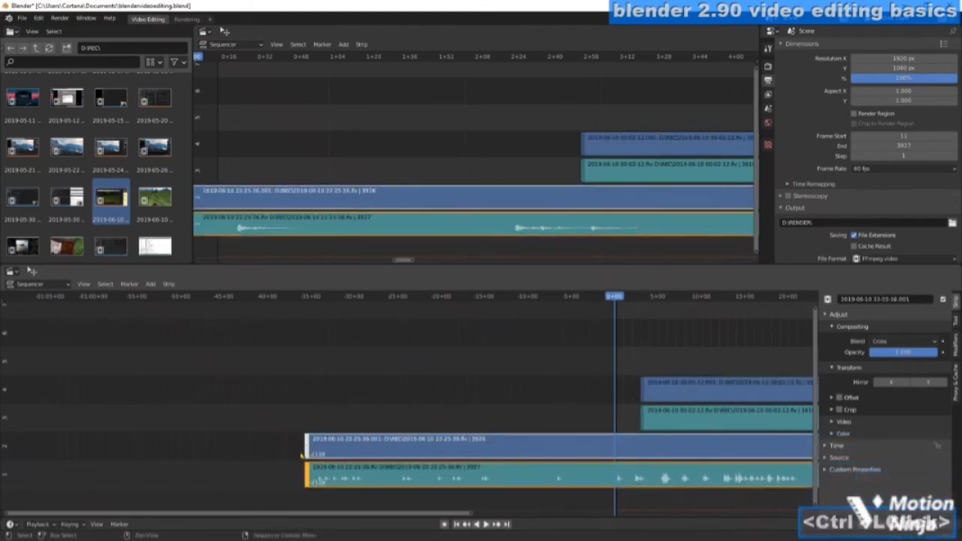
pyautogui.moveTo(308, 449); pyautogui.dragTo(392, 449)
pyautogui.click(501, 406)
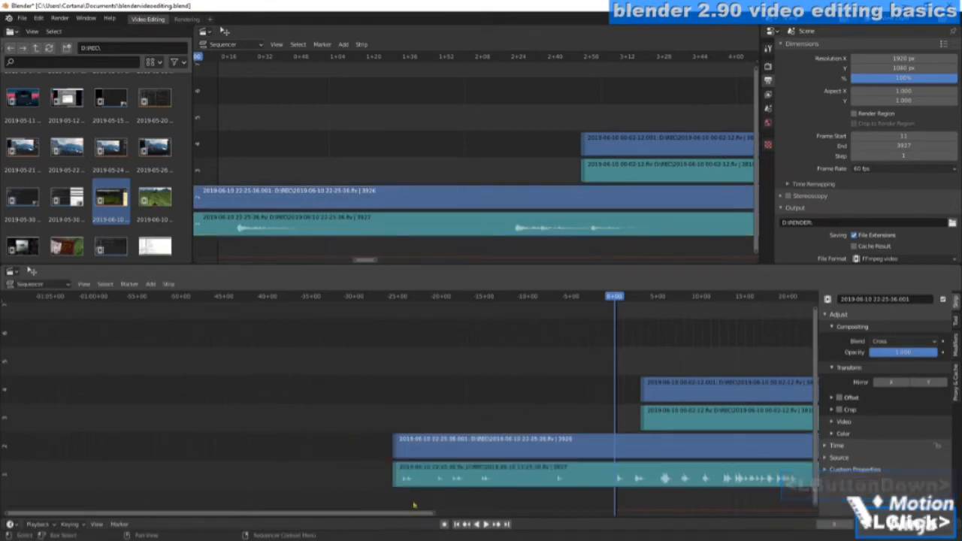
pyautogui.doubleClick(488, 366)
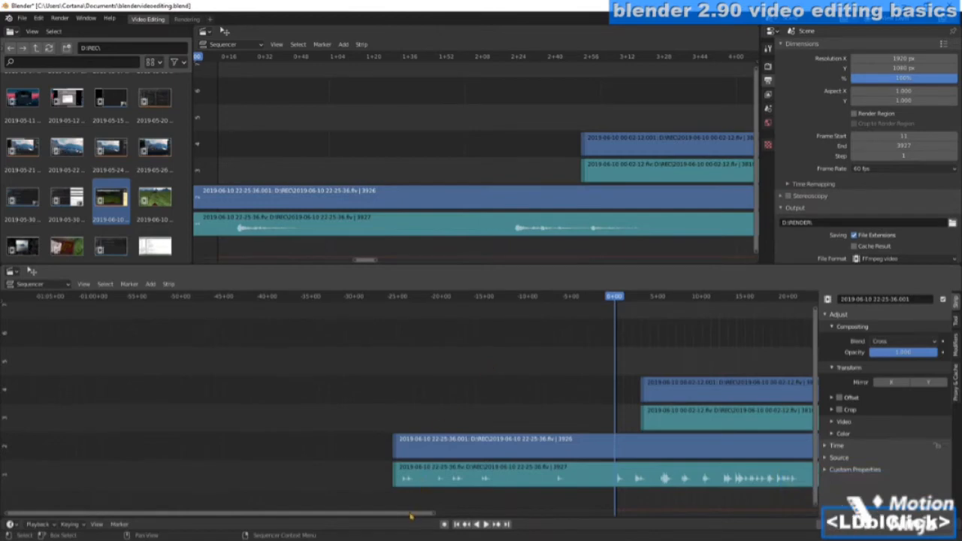
# Compare the end frames of the first recording's movie and sound strips by selecting each end handle.
pyautogui.moveTo(411, 515); pyautogui.dragTo(560, 515)
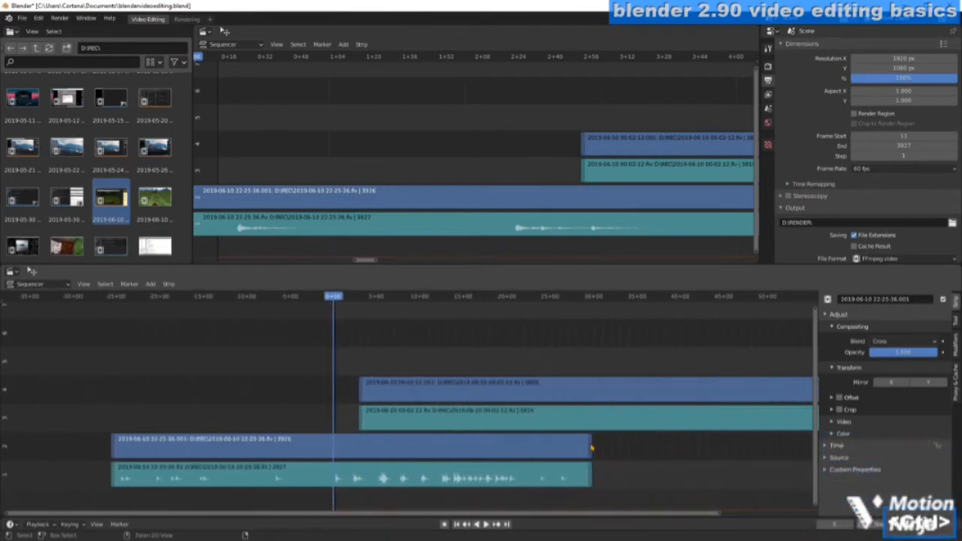
pyautogui.keyDown('ctrl'); pyautogui.click(591, 448); pyautogui.keyUp('ctrl')
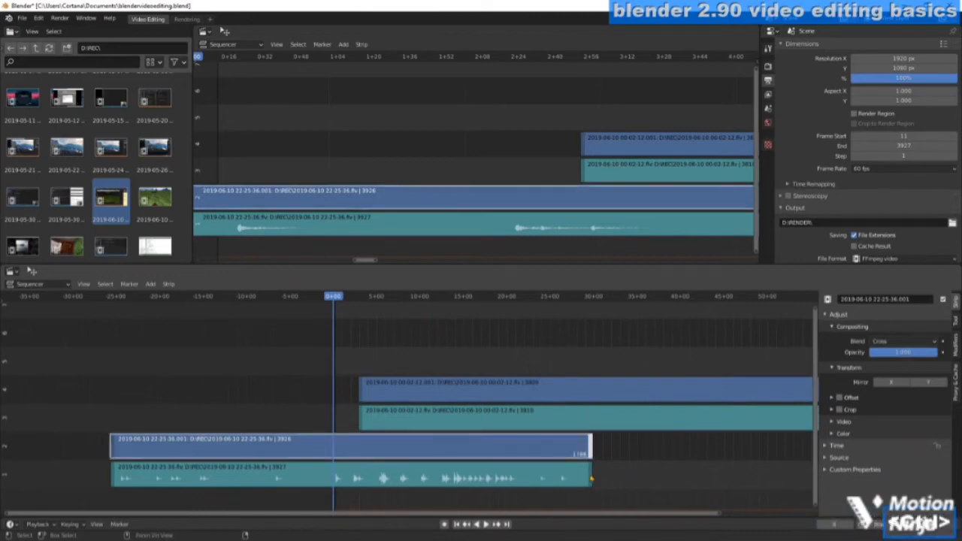
pyautogui.keyDown('ctrl'); pyautogui.click(590, 478); pyautogui.keyUp('ctrl')
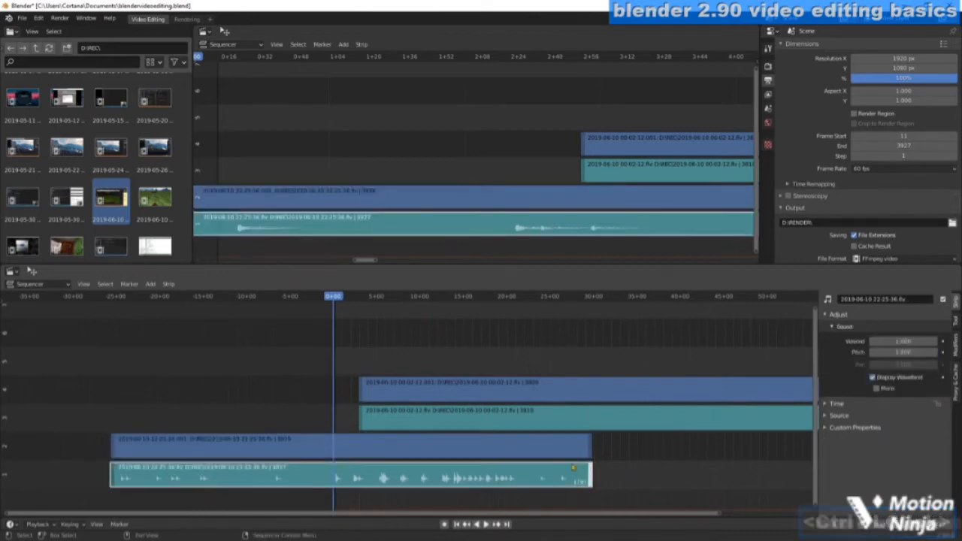
pyautogui.click(585, 449)
pyautogui.keyDown('ctrl'); pyautogui.click(589, 478); pyautogui.keyUp('ctrl')
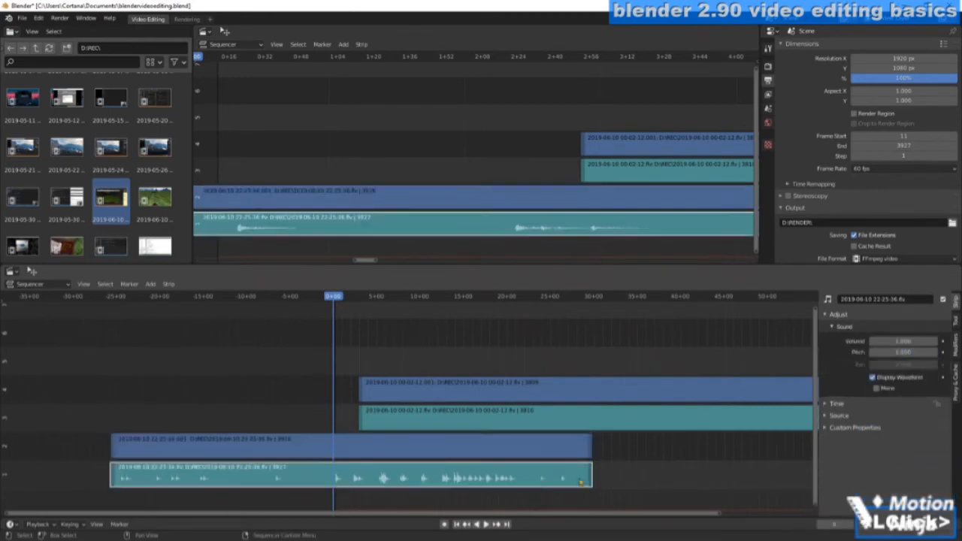
pyautogui.keyDown('ctrl'); pyautogui.click(590, 449); pyautogui.keyUp('ctrl')
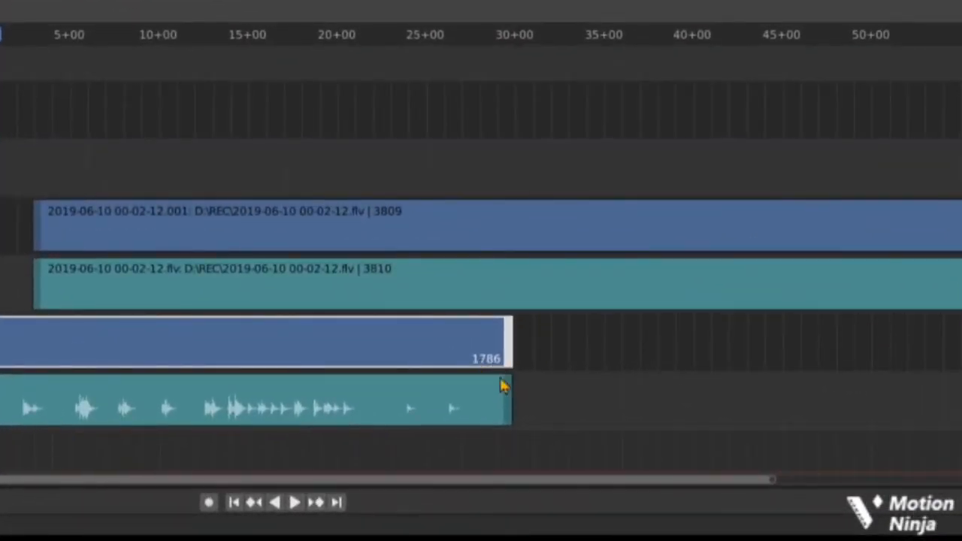
pyautogui.click(508, 401)
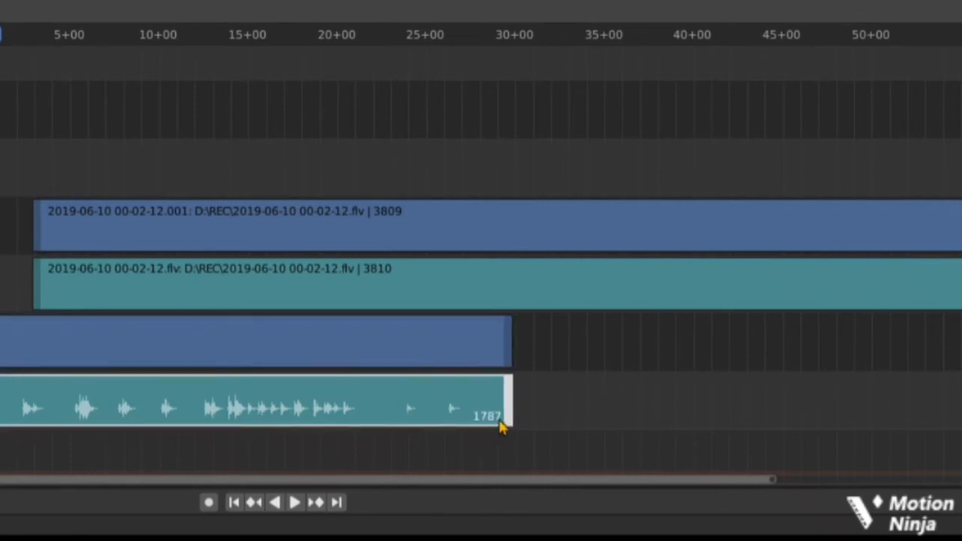
pyautogui.click(508, 359)
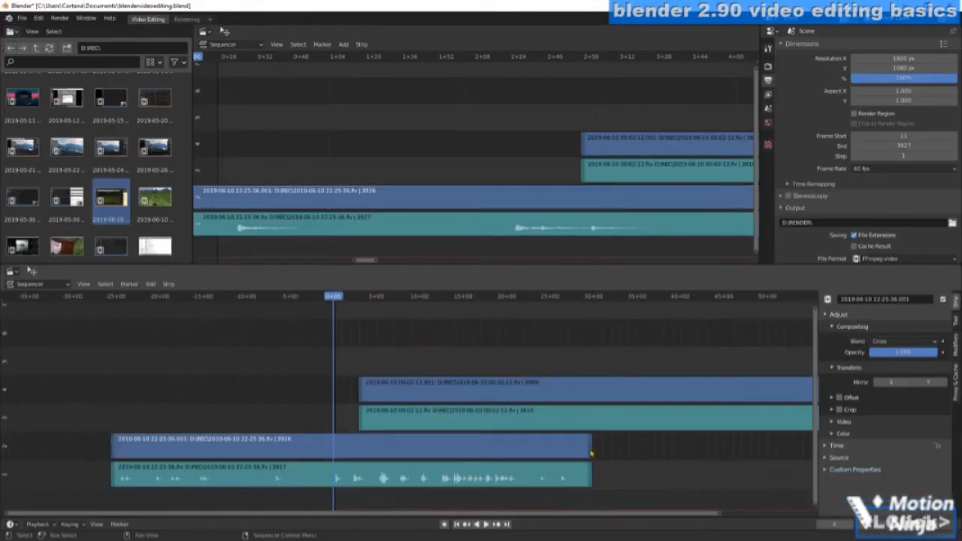
# Trim the end of the first recording's sound strip so it matches the end frame of its movie strip.
pyautogui.keyDown('ctrl'); pyautogui.click(590, 452); pyautogui.keyUp('ctrl')
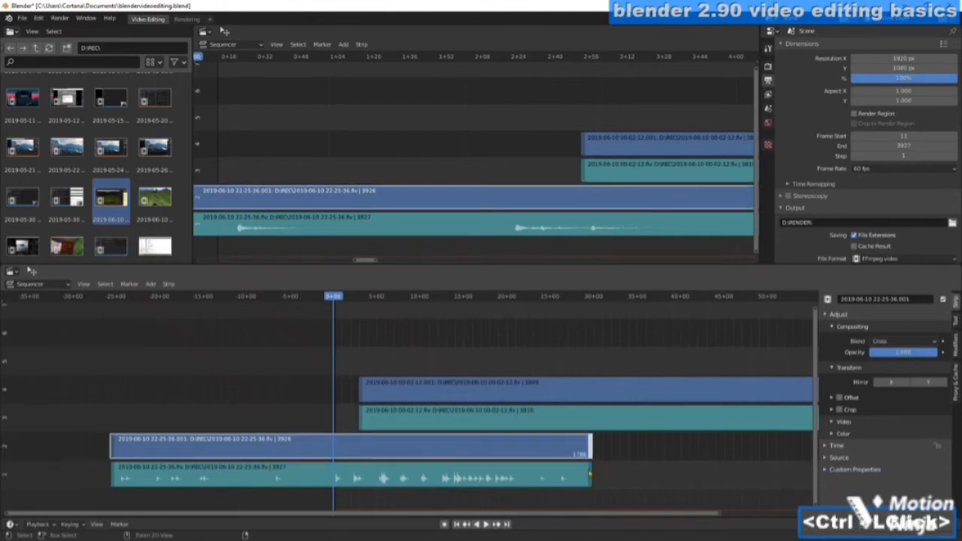
pyautogui.keyDown('ctrl'); pyautogui.click(589, 474); pyautogui.keyUp('ctrl')
pyautogui.keyDown('ctrl'); pyautogui.click(589, 450); pyautogui.keyUp('ctrl')
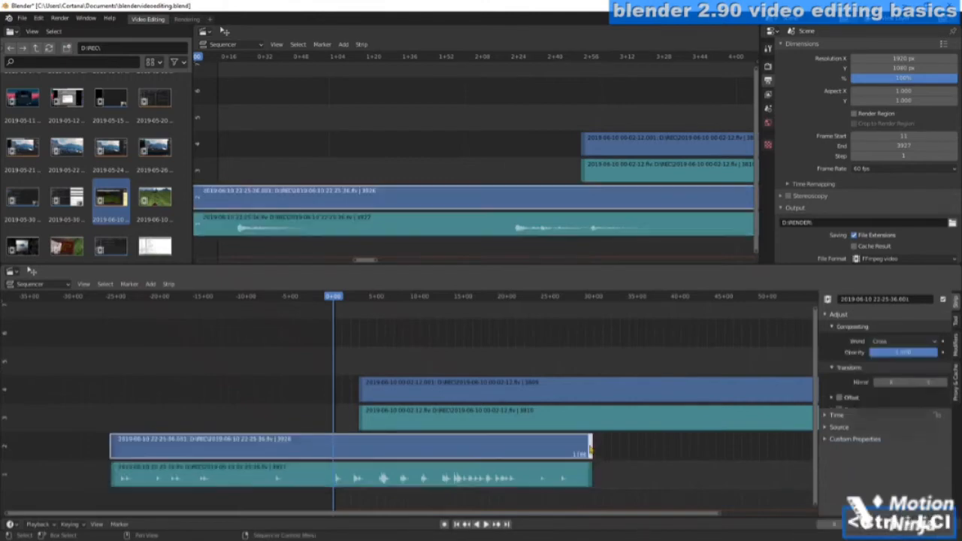
pyautogui.keyDown('ctrl'); pyautogui.click(589, 474); pyautogui.keyUp('ctrl')
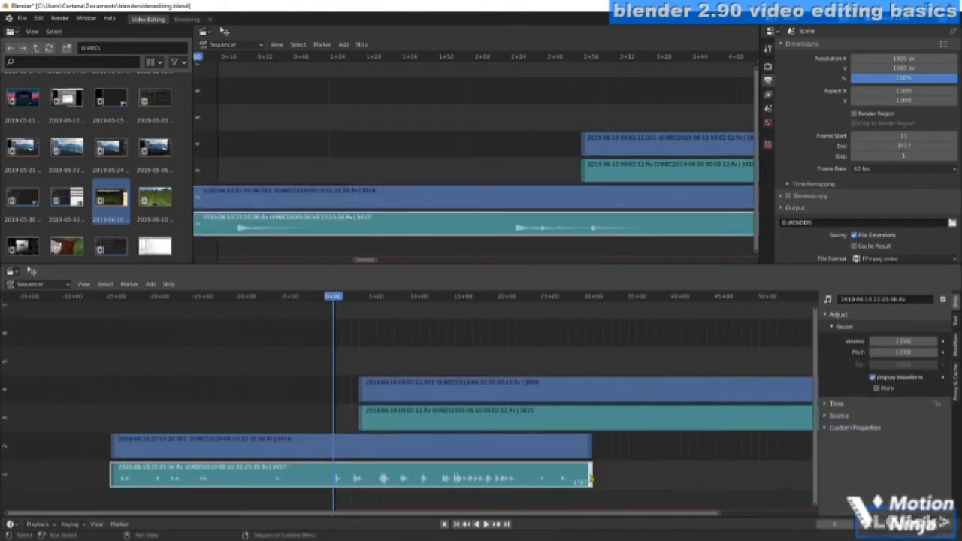
pyautogui.moveTo(590, 474); pyautogui.dragTo(590, 472)
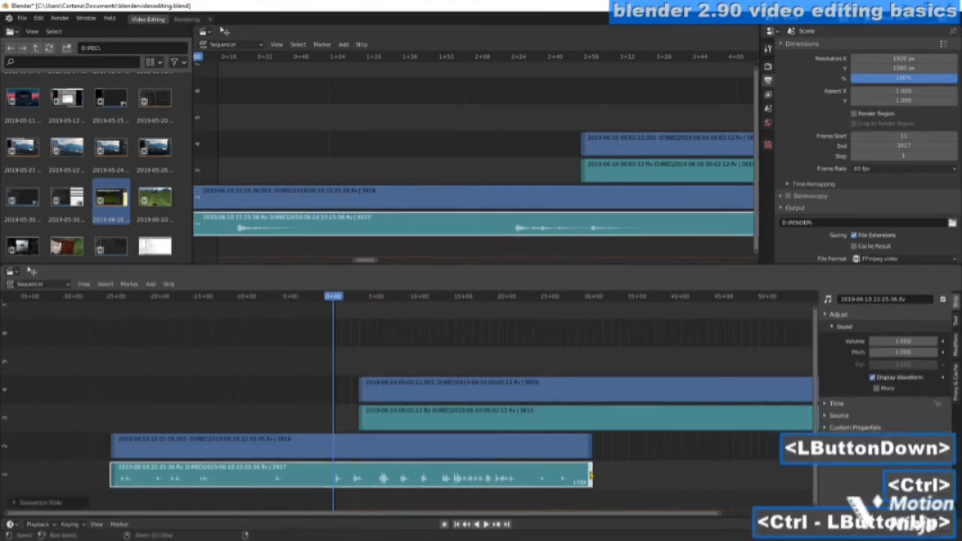
pyautogui.click(611, 474)
# Check linked selection on the first recording's movie and sound strips, both as whole strips and by their end handles.
pyautogui.click(580, 454)
pyautogui.click(590, 450)
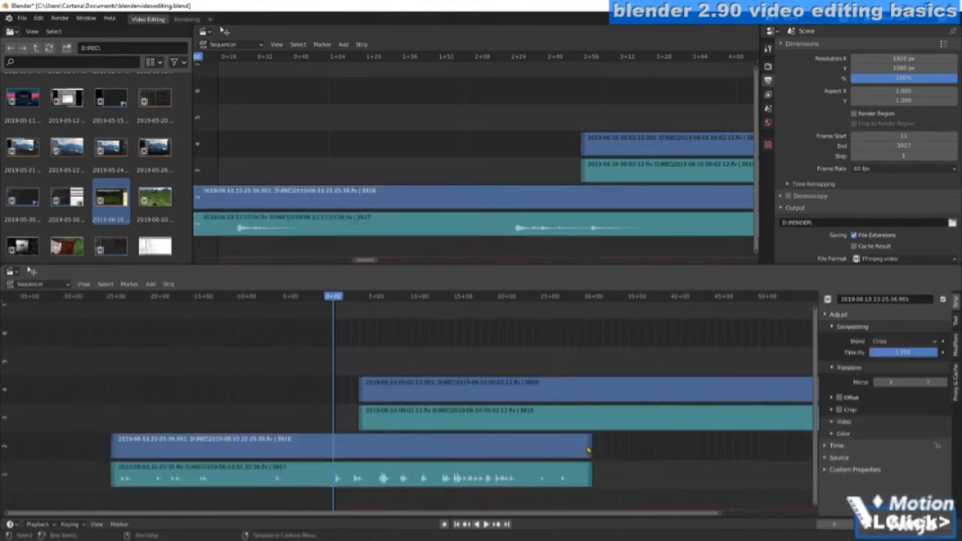
pyautogui.keyDown('ctrl'); pyautogui.click(590, 449); pyautogui.keyUp('ctrl')
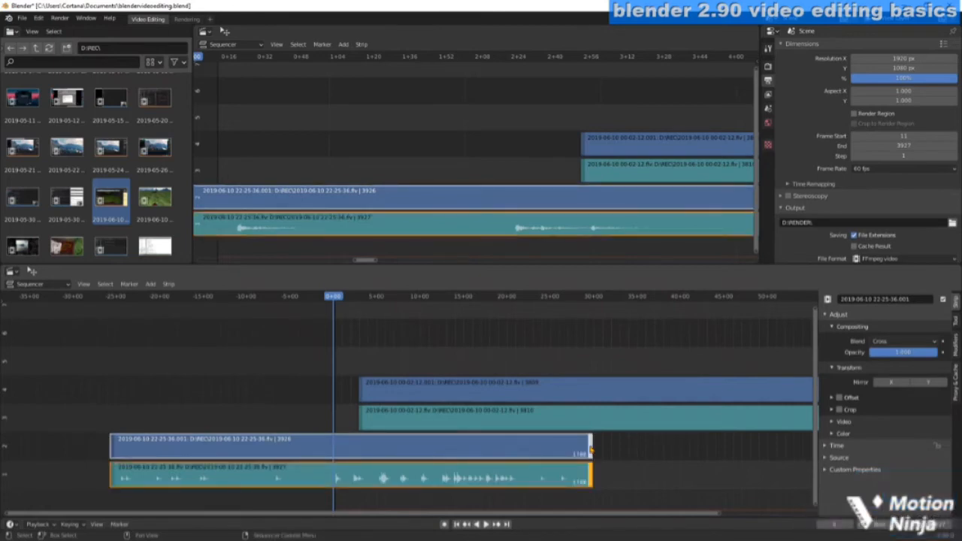
pyautogui.click(628, 459)
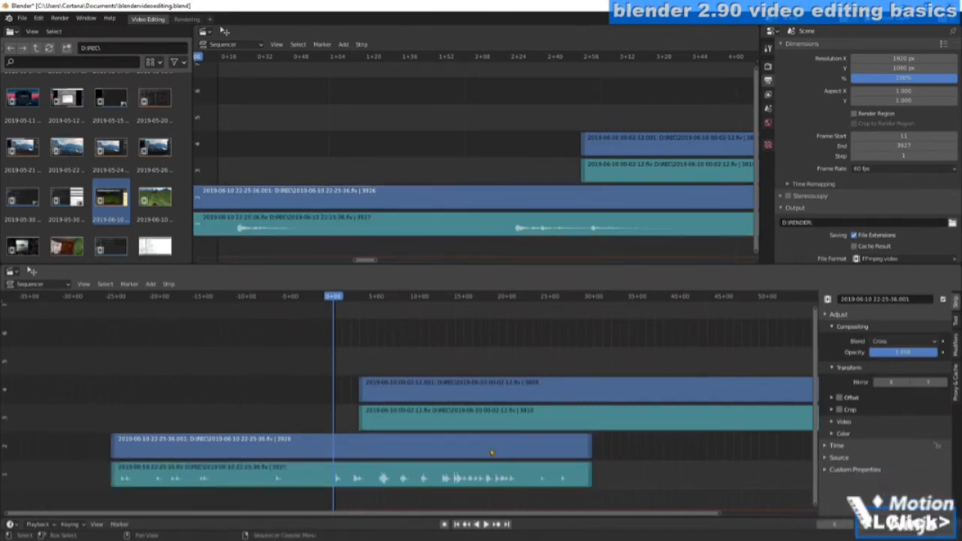
pyautogui.keyDown('ctrl'); pyautogui.click(530, 411); pyautogui.keyUp('ctrl')
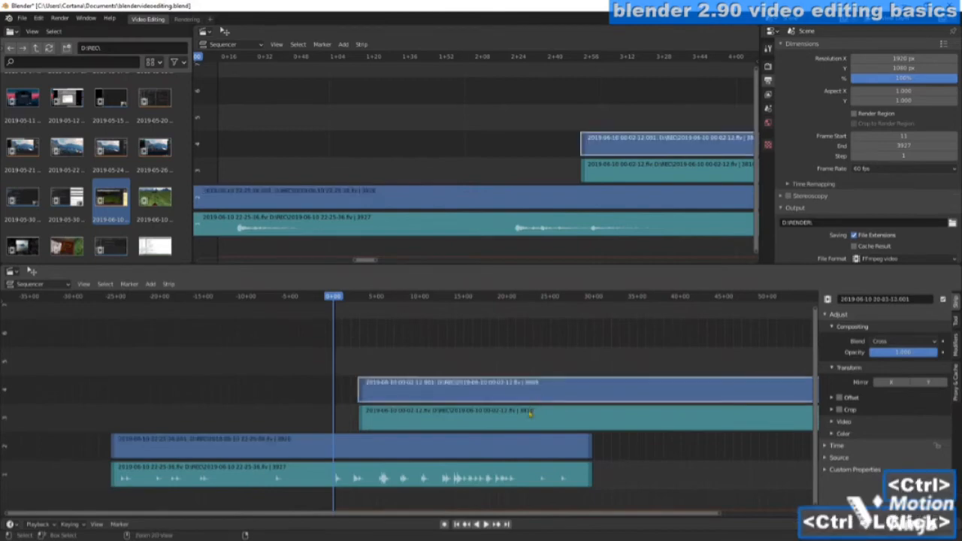
pyautogui.click(511, 446)
pyautogui.keyDown('ctrl'); pyautogui.doubleClick(471, 450); pyautogui.keyUp('ctrl')
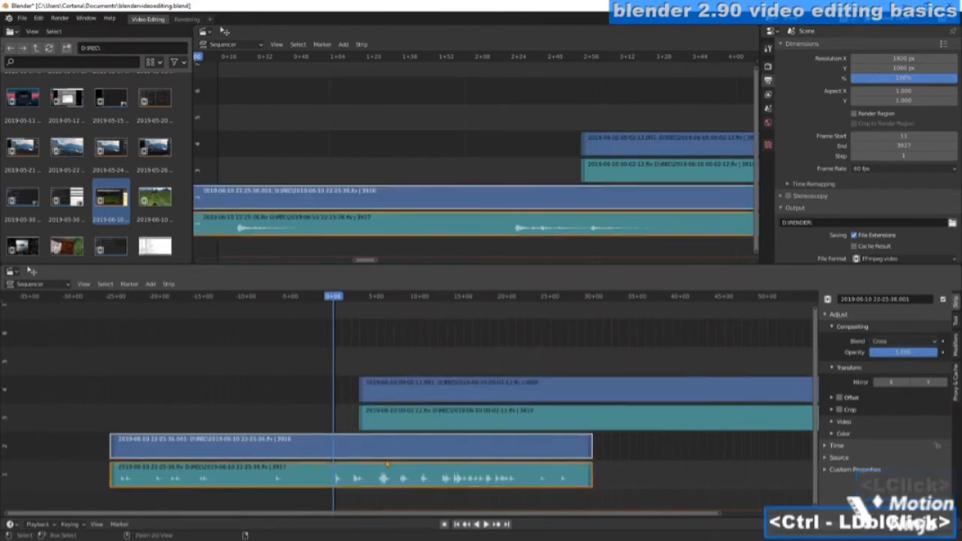
pyautogui.click(590, 478)
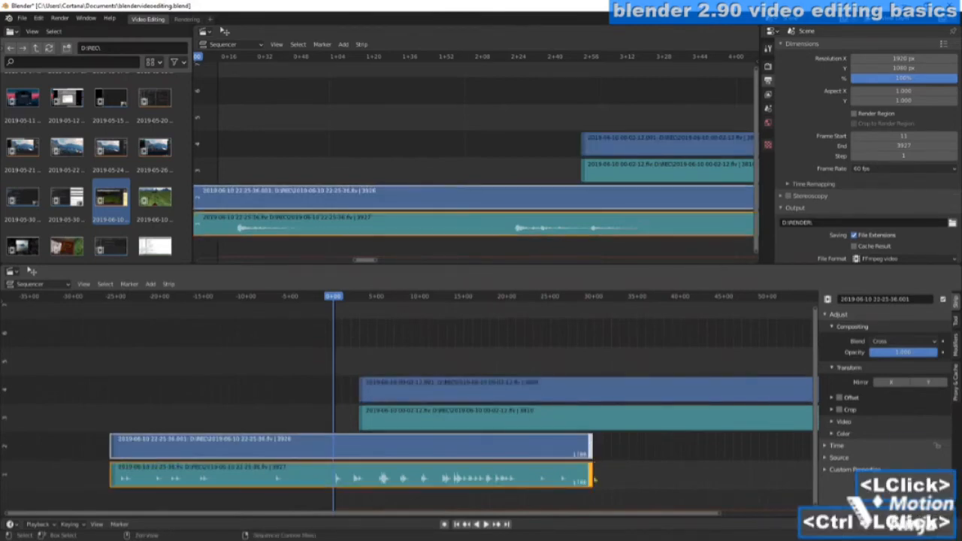
# Trim the end of the second recording's sound strip so it matches the end frame of its movie strip.
pyautogui.click(594, 392)
pyautogui.keyDown('ctrl'); pyautogui.doubleClick(604, 395); pyautogui.keyUp('ctrl')
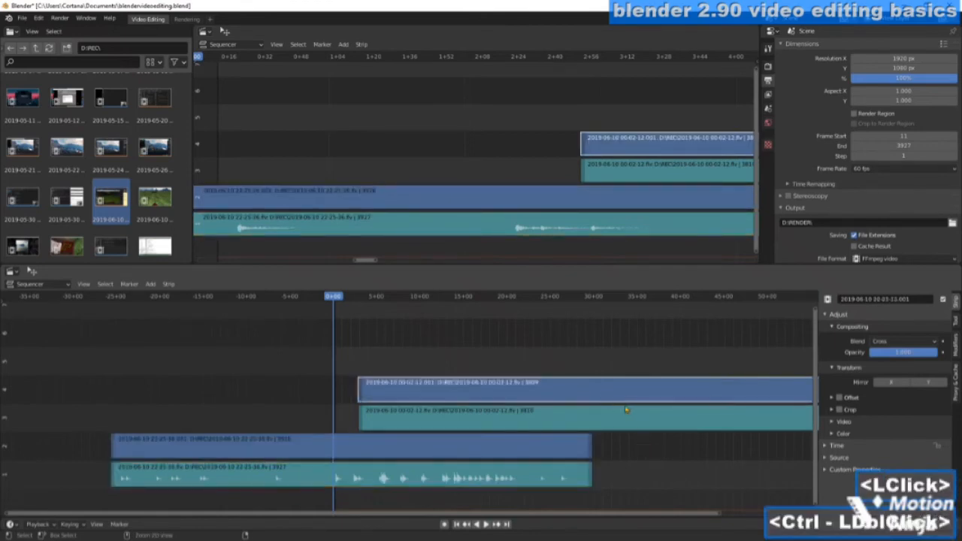
pyautogui.moveTo(626, 516); pyautogui.dragTo(773, 515)
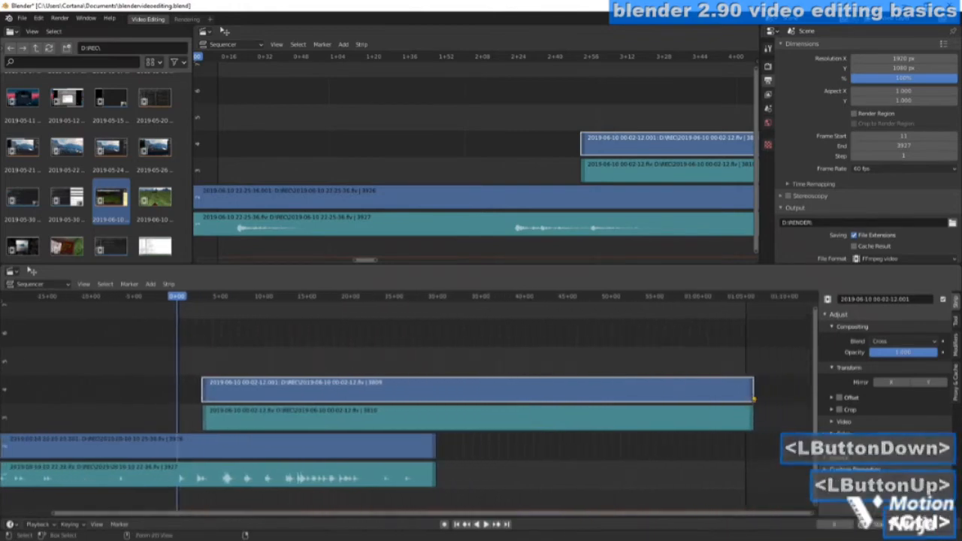
pyautogui.keyDown('ctrl'); pyautogui.click(752, 398); pyautogui.keyUp('ctrl')
pyautogui.click(751, 418)
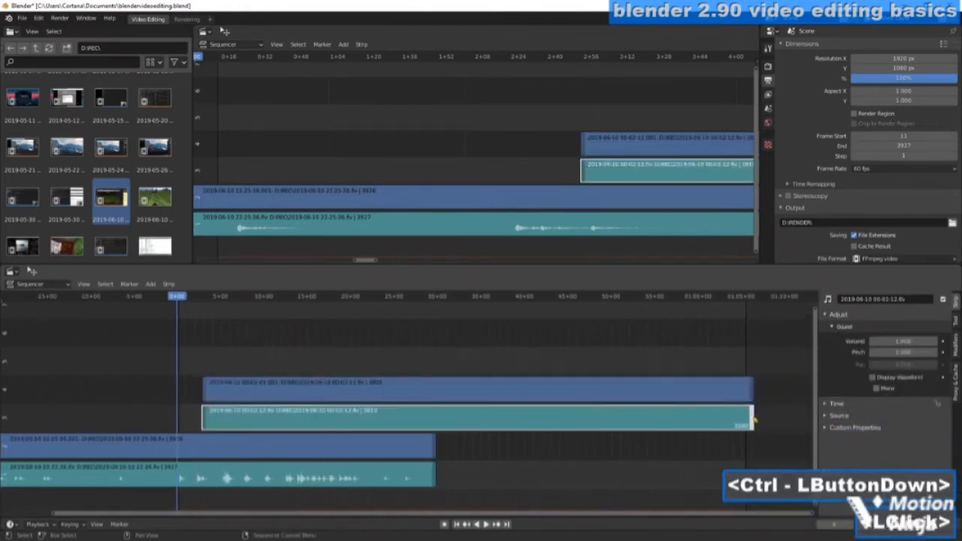
pyautogui.click(751, 398)
pyautogui.click(750, 414)
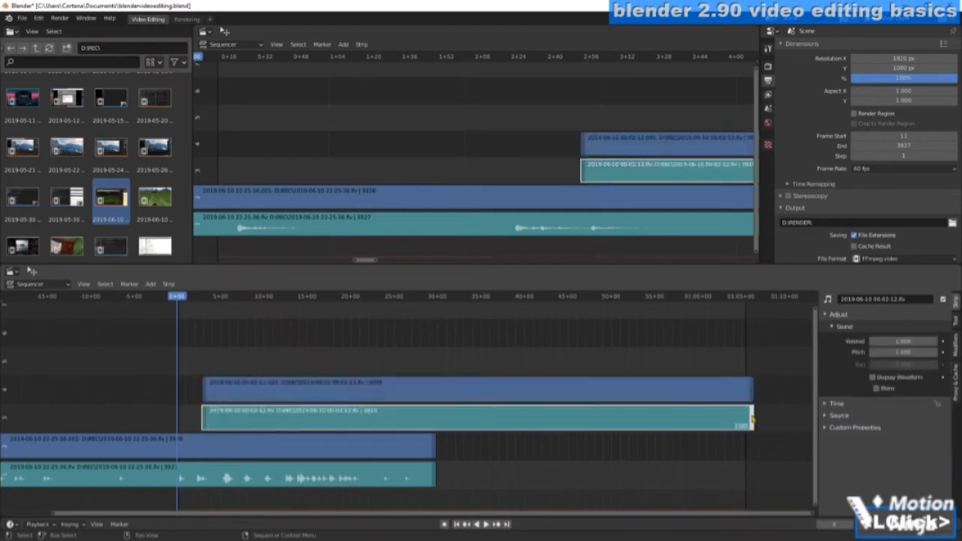
pyautogui.keyDown('ctrl'); pyautogui.click(751, 419); pyautogui.keyUp('ctrl')
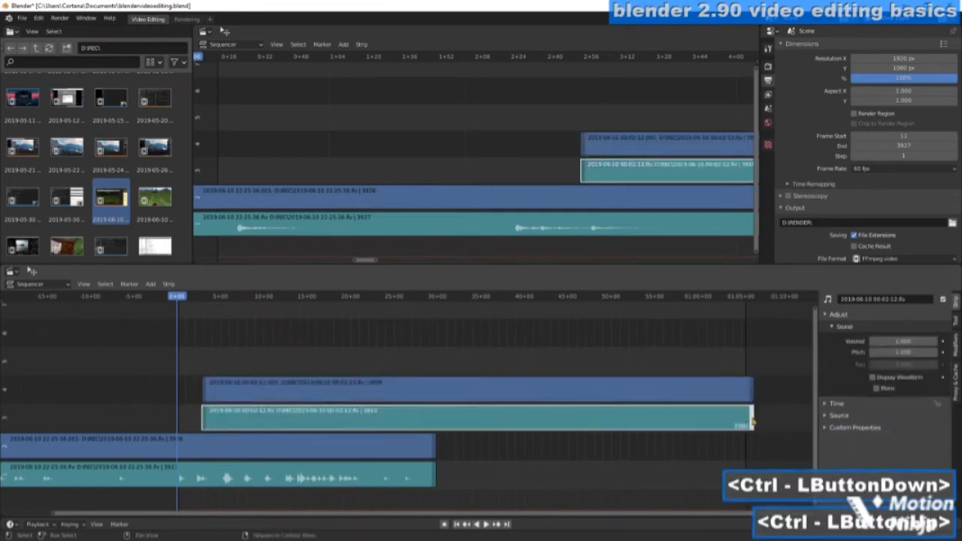
pyautogui.keyDown('ctrl'); pyautogui.moveTo(751, 421); pyautogui.dragTo(751, 414); pyautogui.keyUp('ctrl')
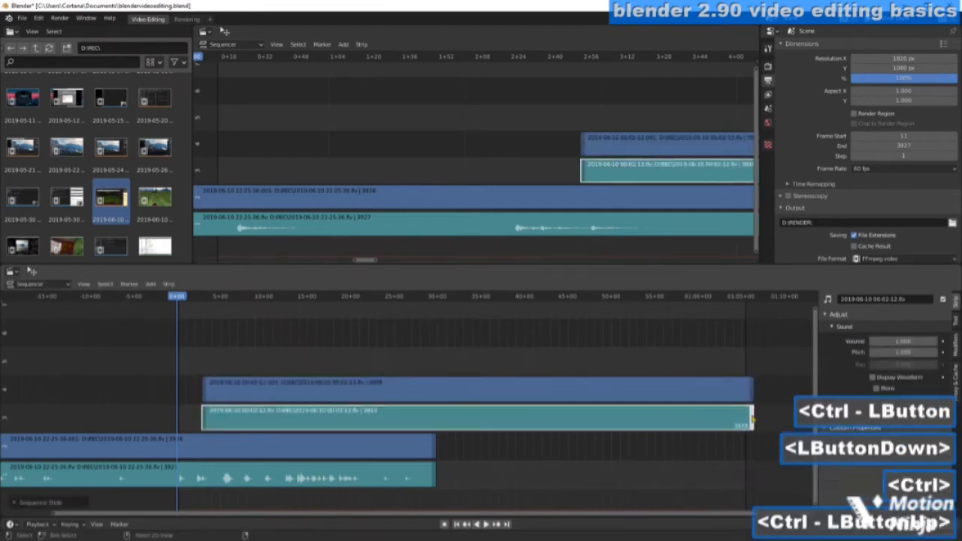
# Select the second recording's linked strips and move them up one channel to start at about 8 seconds.
pyautogui.click(619, 464)
pyautogui.keyDown('ctrl'); pyautogui.click(577, 420); pyautogui.keyUp('ctrl')
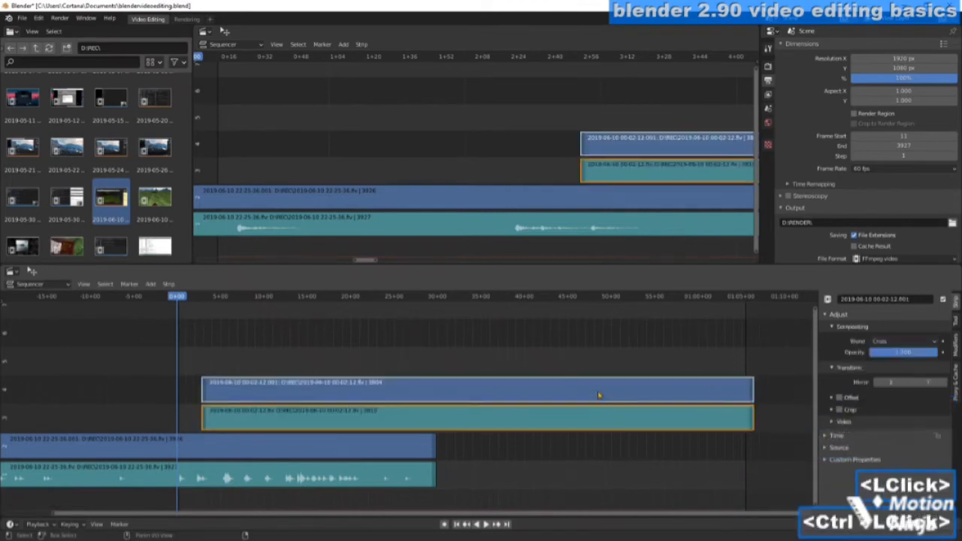
pyautogui.moveTo(453, 393); pyautogui.dragTo(493, 403)
# Trim the end of the first recording's movie and sound strips together to about 22.5 seconds using their linked end handles.
pyautogui.moveTo(502, 511); pyautogui.dragTo(608, 484, button='middle')
pyautogui.click(608, 484)
pyautogui.click(571, 446)
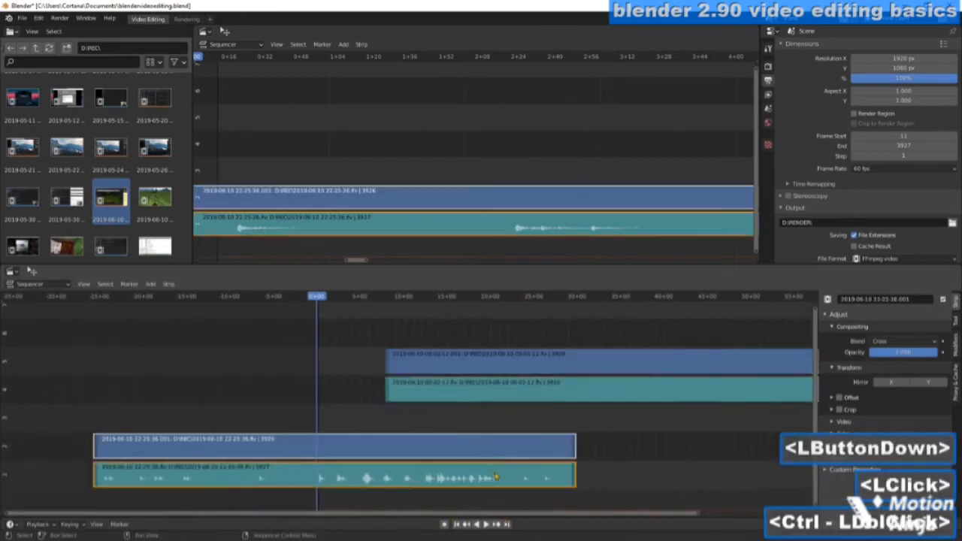
pyautogui.keyDown('ctrl'); pyautogui.click(574, 450); pyautogui.keyUp('ctrl')
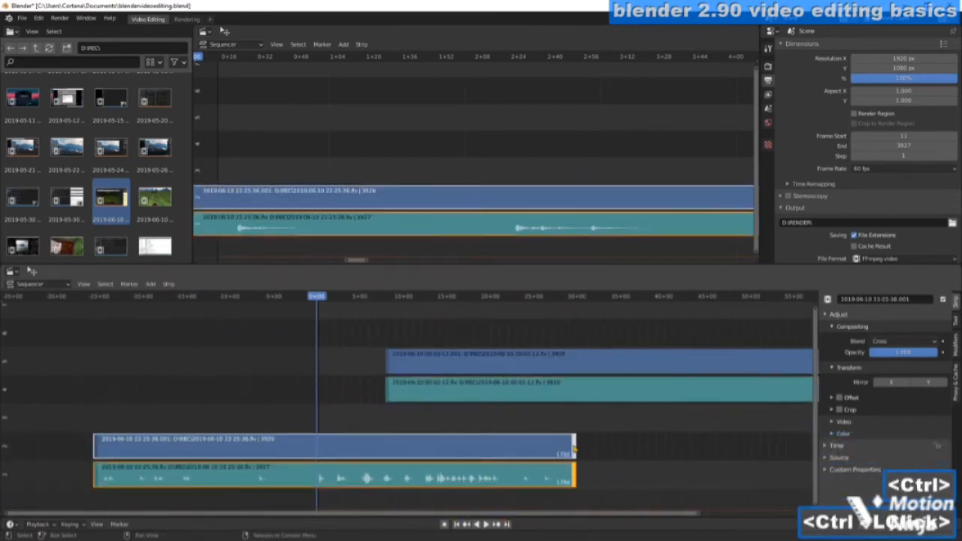
pyautogui.moveTo(574, 449); pyautogui.dragTo(512, 450)
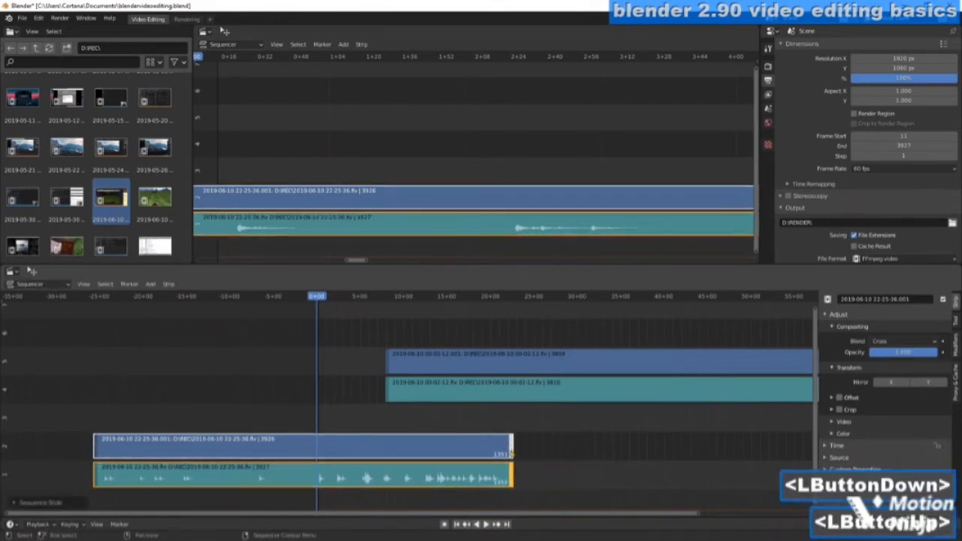
# Slide the first recording's strips to start just after 0+00 and the second recording's strips to start at about 37 seconds.
pyautogui.click(255, 417)
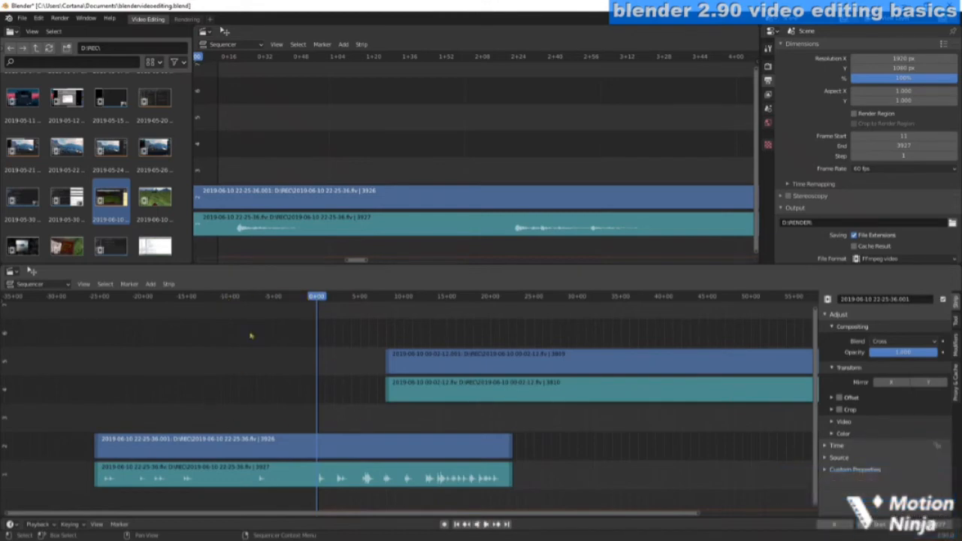
pyautogui.click(186, 353)
pyautogui.moveTo(95, 412); pyautogui.dragTo(313, 489)
pyautogui.moveTo(347, 443); pyautogui.dragTo(574, 442)
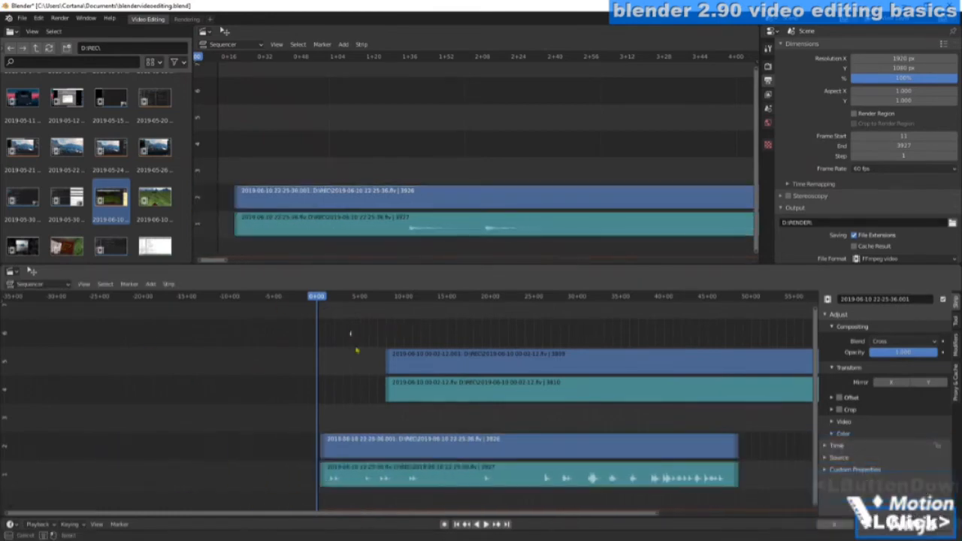
pyautogui.moveTo(354, 347); pyautogui.dragTo(511, 419)
pyautogui.moveTo(532, 365); pyautogui.dragTo(788, 361)
pyautogui.click(455, 344)
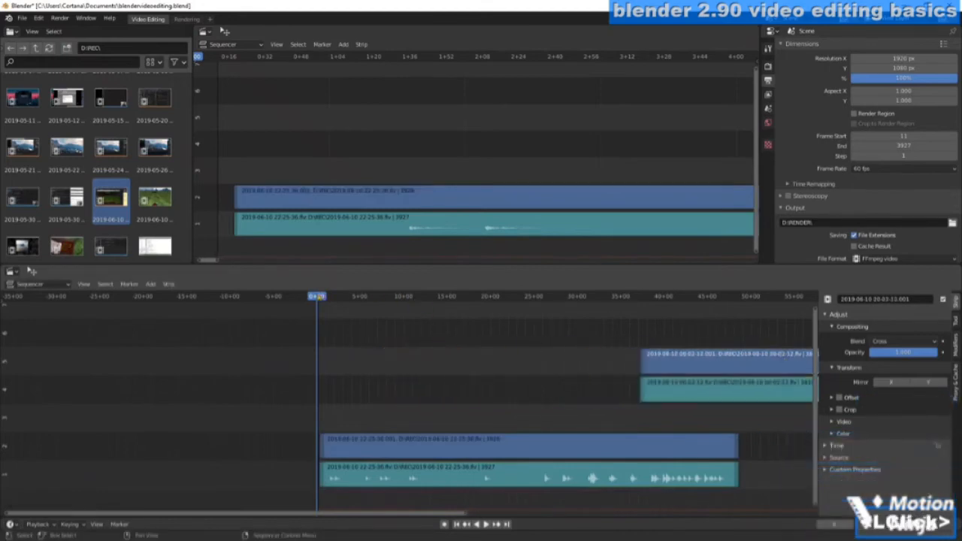
# Move the playhead to 12+58 and look through the strip context options for the first recording's linked strips.
pyautogui.moveTo(333, 297); pyautogui.dragTo(429, 297)
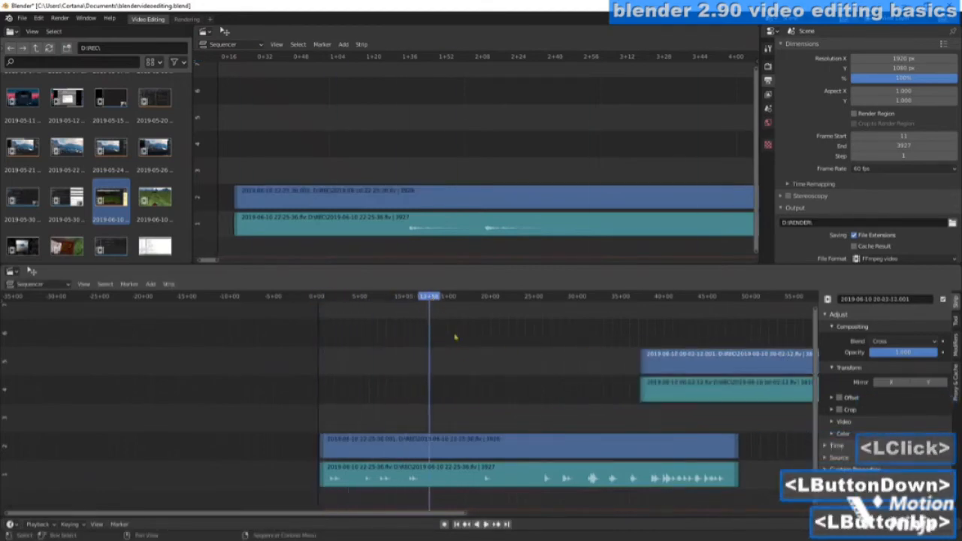
pyautogui.keyDown('ctrl'); pyautogui.click(437, 449); pyautogui.keyUp('ctrl')
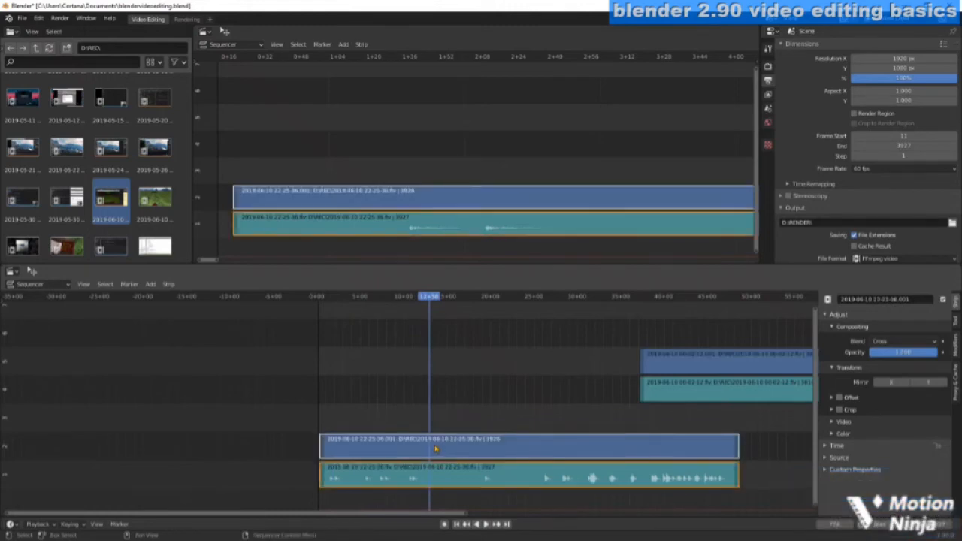
pyautogui.rightClick(434, 449)
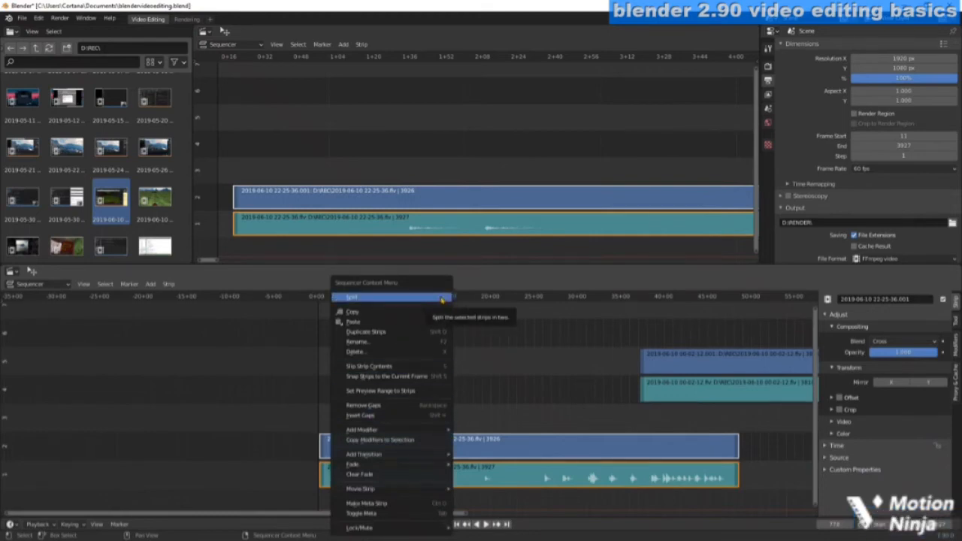
pyautogui.moveTo(384, 457)
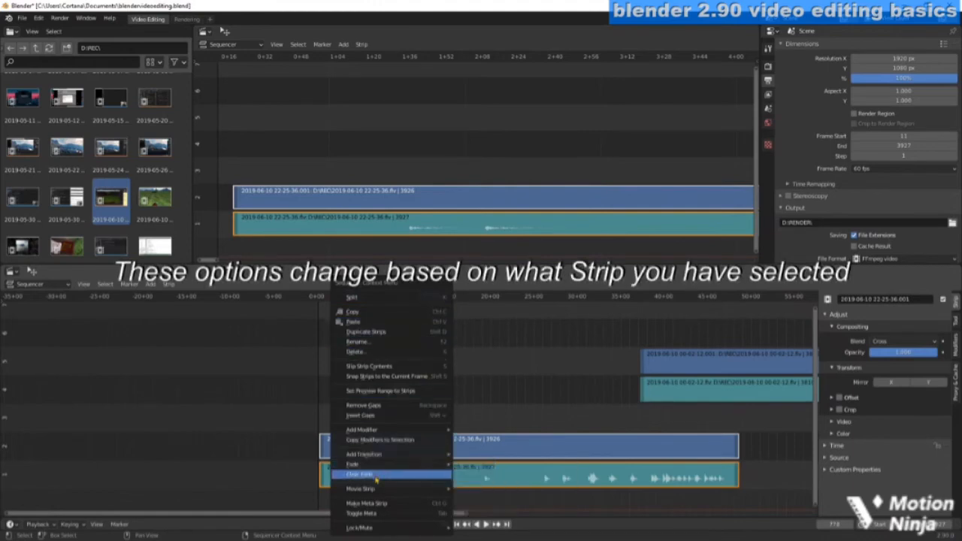
pyautogui.moveTo(379, 492)
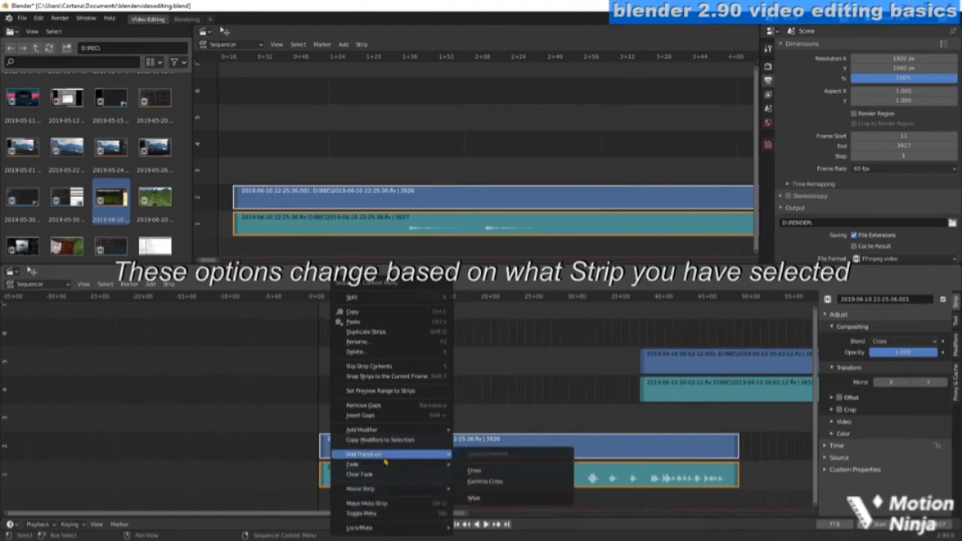
pyautogui.click(497, 398)
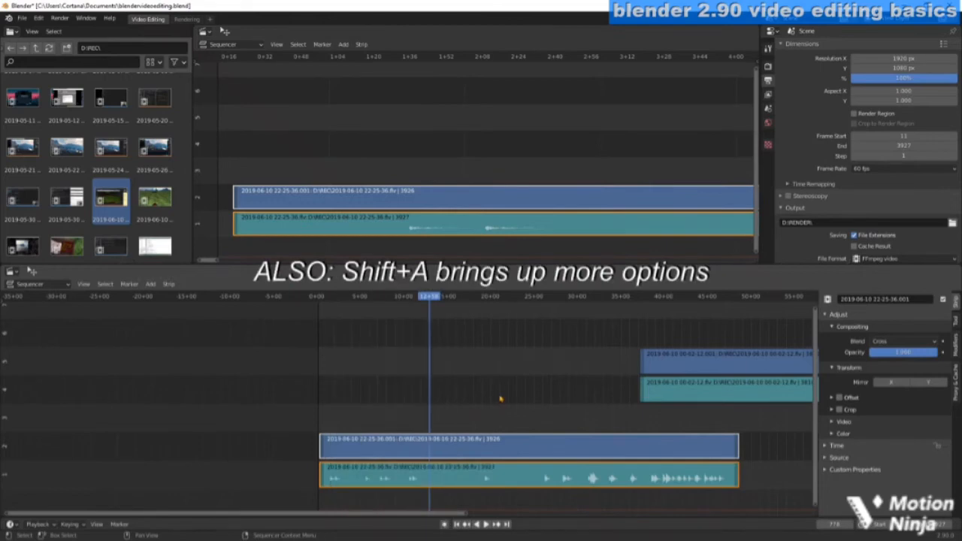
pyautogui.click(440, 398)
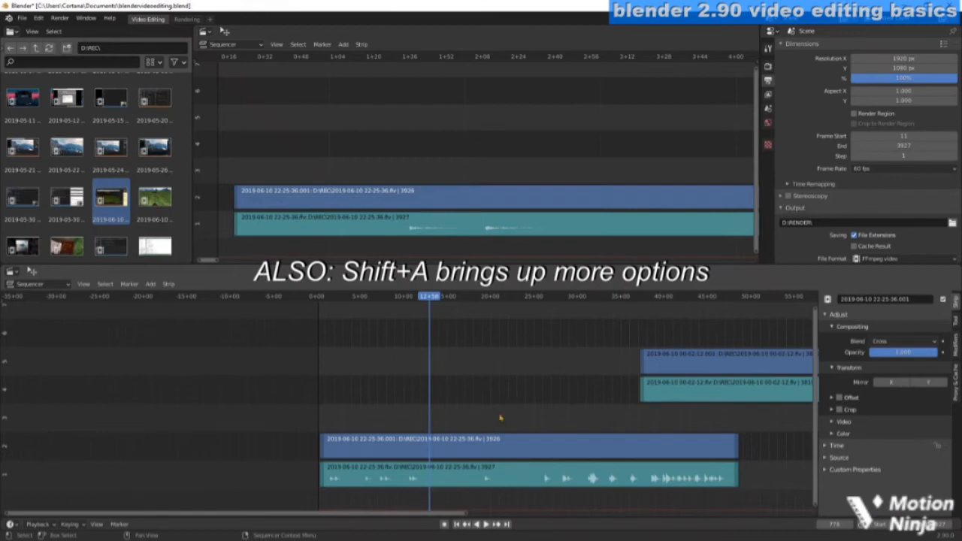
# Split the first recording's linked movie and sound strips at the playhead.
pyautogui.press('ctrl')
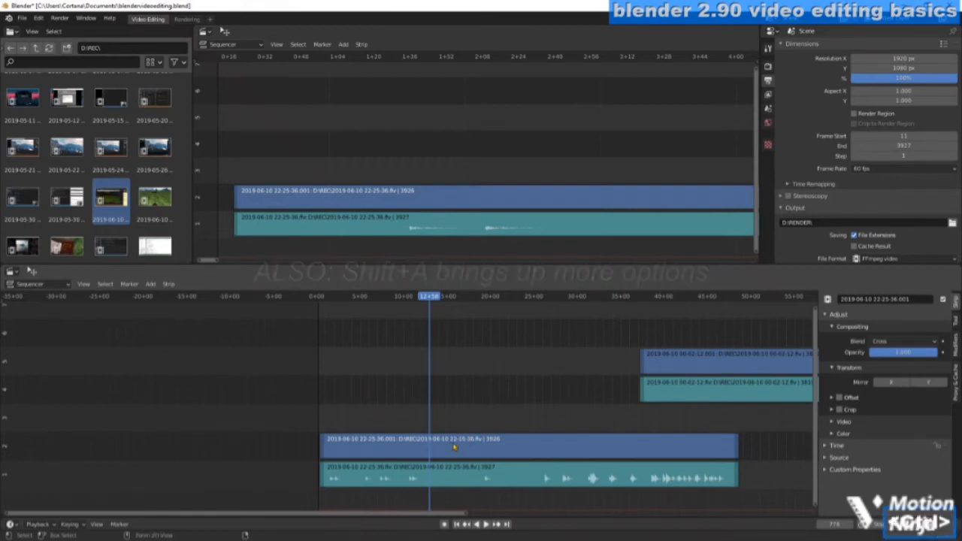
pyautogui.keyDown('ctrl'); pyautogui.click(454, 447); pyautogui.keyUp('ctrl')
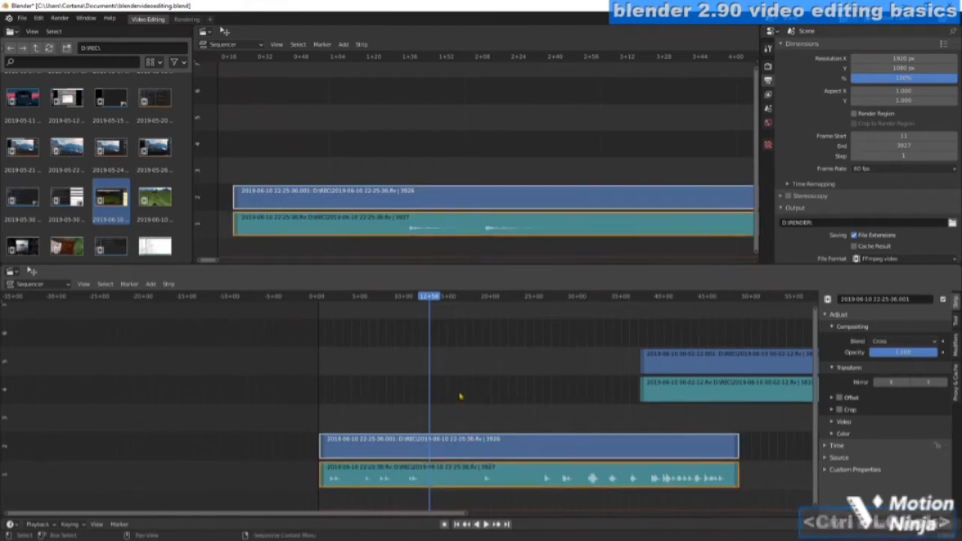
pyautogui.press('k')
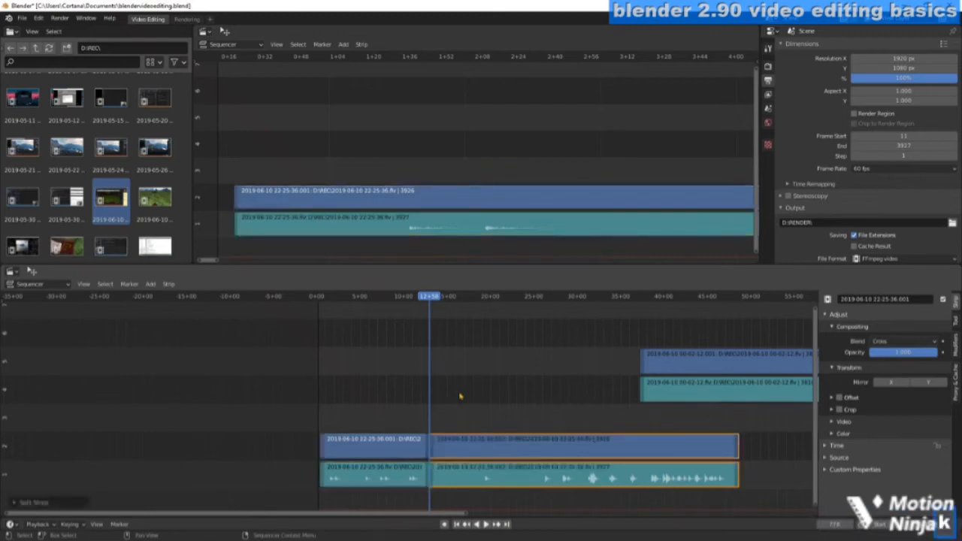
pyautogui.click(486, 408)
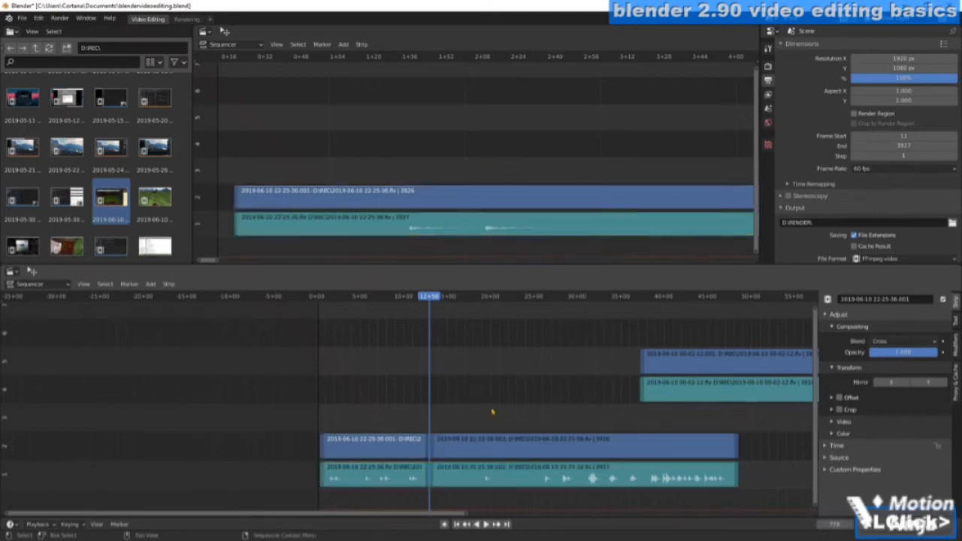
# Slide the second piece to start at about 16 seconds and trim the first piece's linked end handles to frame 524.
pyautogui.moveTo(506, 398); pyautogui.dragTo(593, 441)
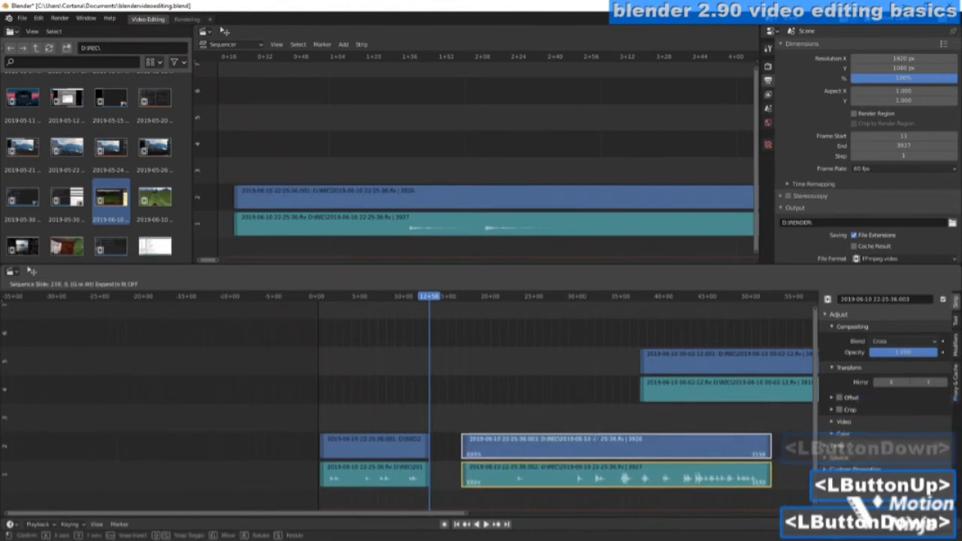
pyautogui.click(409, 416)
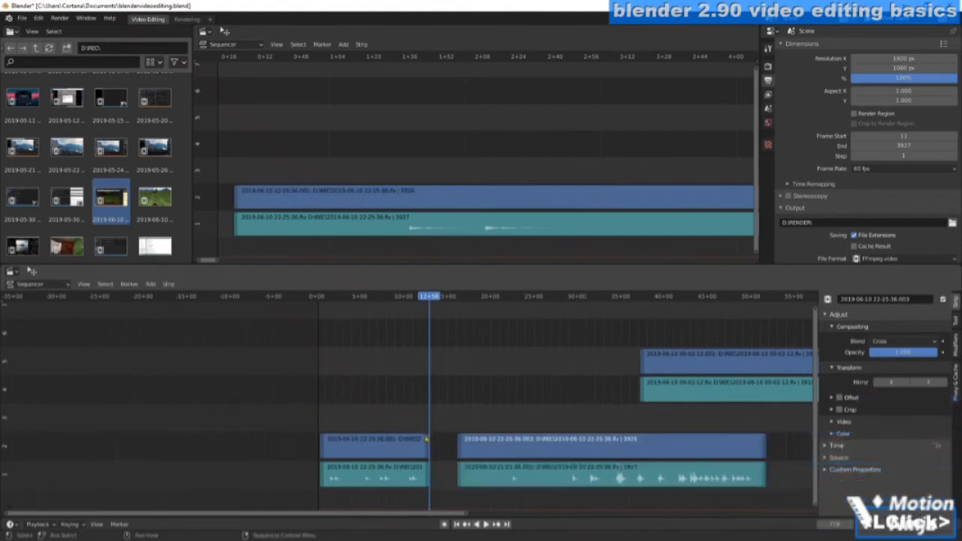
pyautogui.click(425, 444)
pyautogui.keyDown('ctrl'); pyautogui.click(428, 445); pyautogui.keyUp('ctrl')
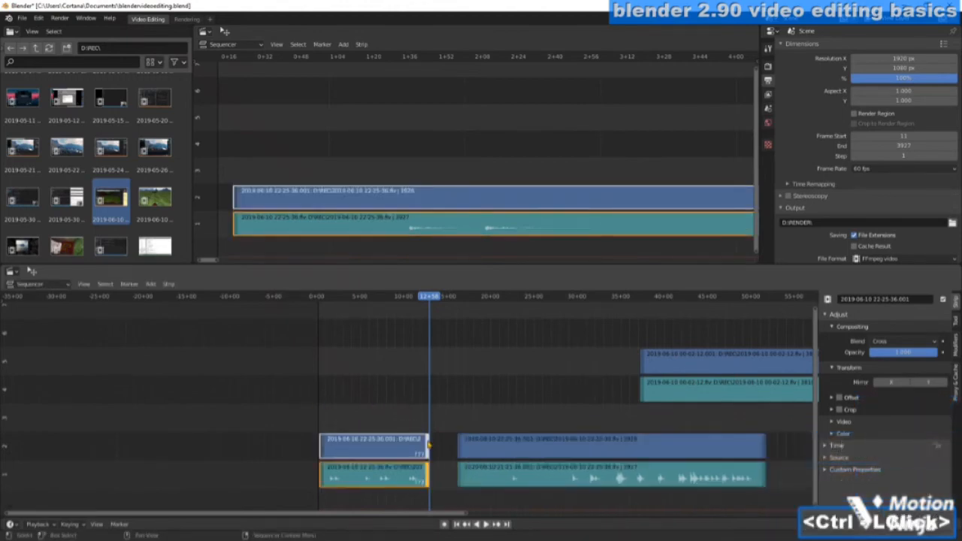
pyautogui.moveTo(428, 445); pyautogui.dragTo(392, 445)
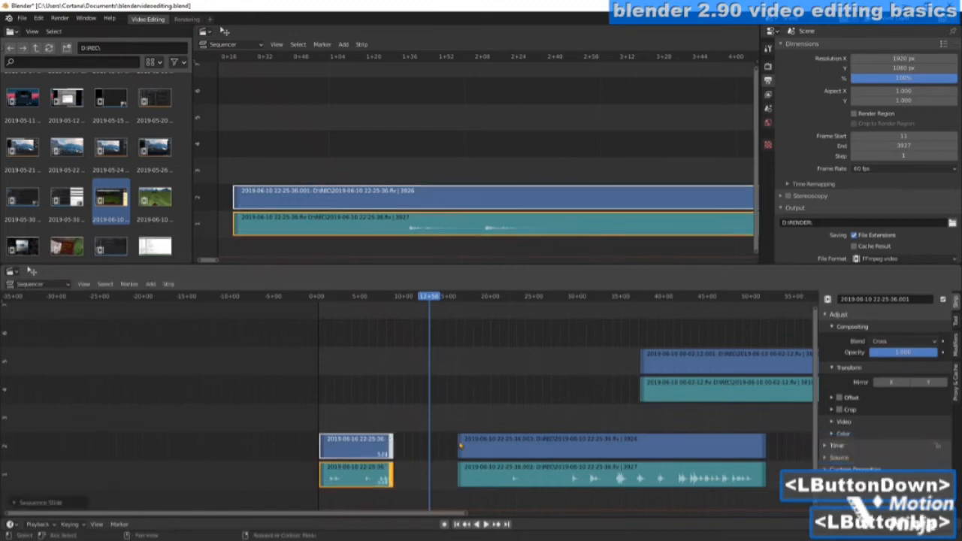
# Select the second piece's linked strips and slide them back to start at about 14 seconds.
pyautogui.keyDown('ctrl'); pyautogui.click(476, 449); pyautogui.keyUp('ctrl')
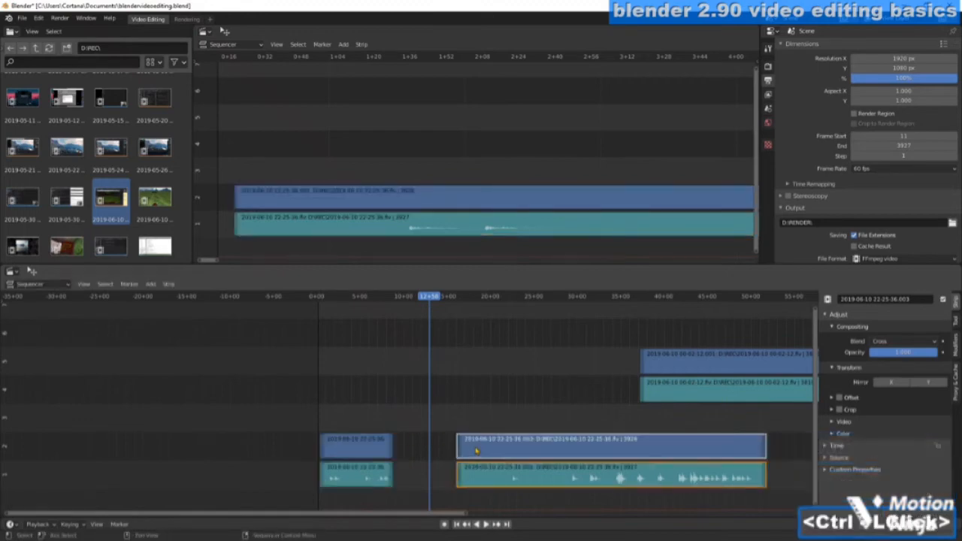
pyautogui.moveTo(543, 449)
pyautogui.mouseDown()
pyautogui.moveTo(510, 449)
pyautogui.moveTo(528, 449)
pyautogui.mouseUp()
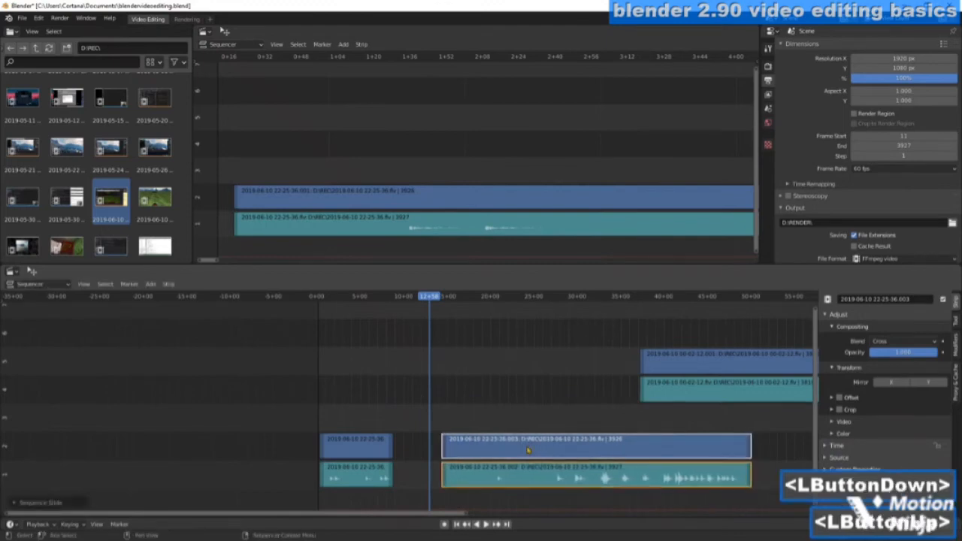
pyautogui.press('g')
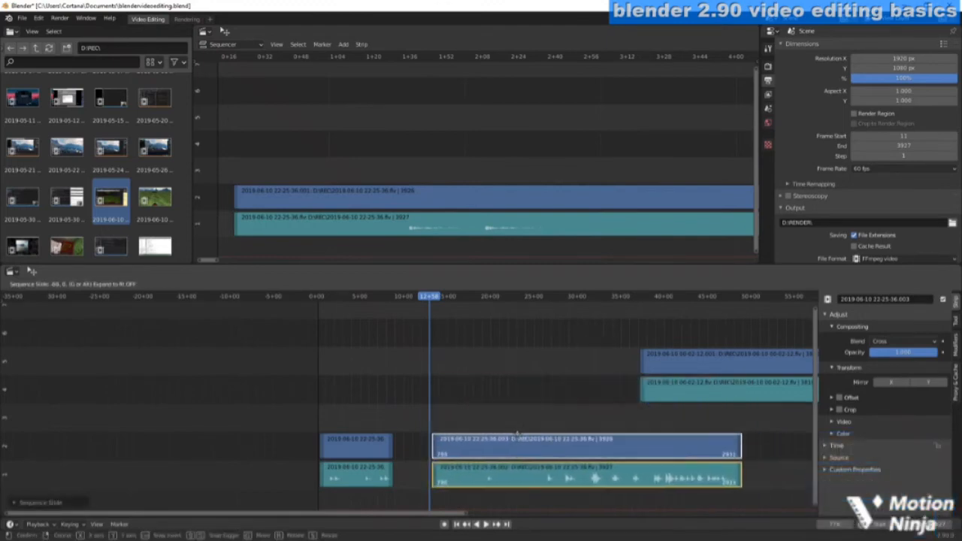
pyautogui.click(519, 442)
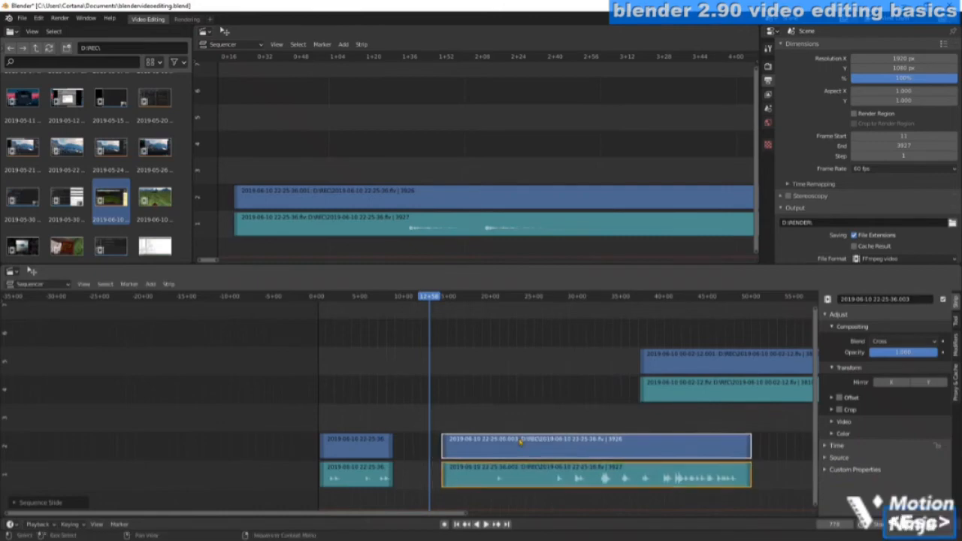
# Trim the start of the second piece's movie and sound strips together to about 27 seconds.
pyautogui.moveTo(552, 450)
pyautogui.mouseDown()
pyautogui.moveTo(520, 449)
pyautogui.moveTo(556, 448)
pyautogui.mouseUp()
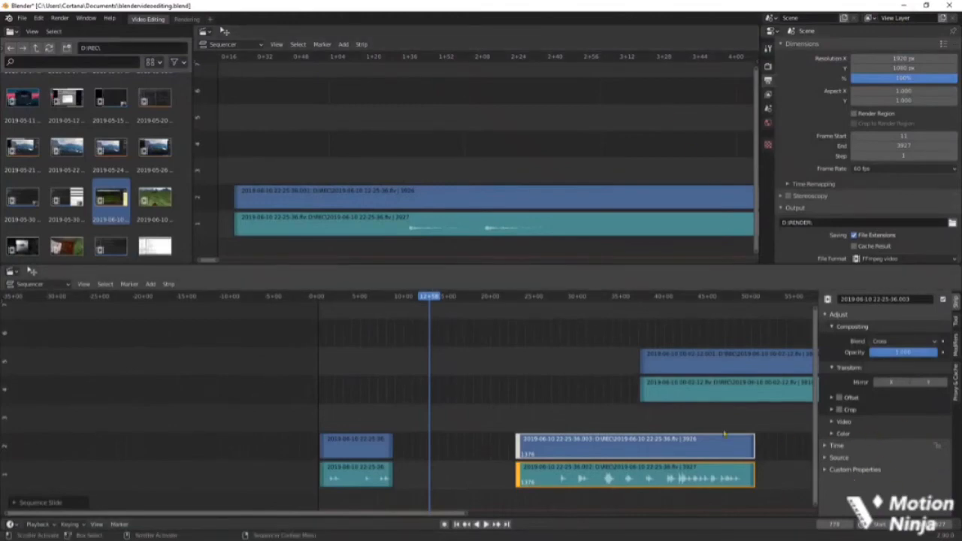
pyautogui.click(659, 419)
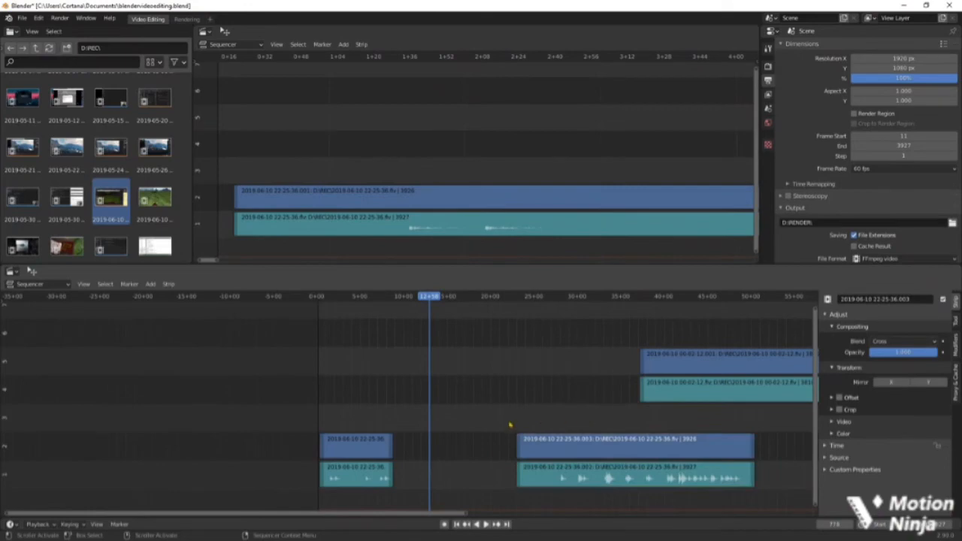
pyautogui.click(520, 451)
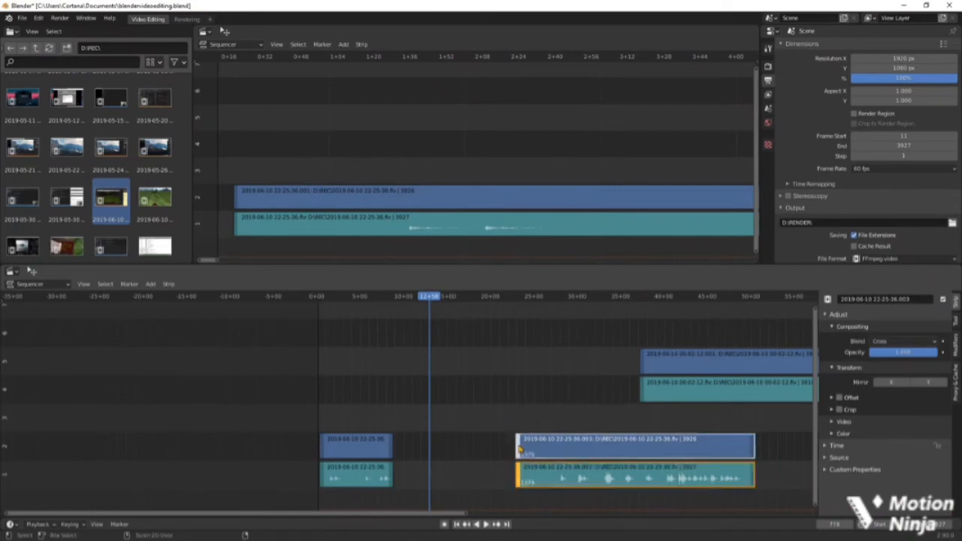
pyautogui.moveTo(520, 451); pyautogui.dragTo(554, 446)
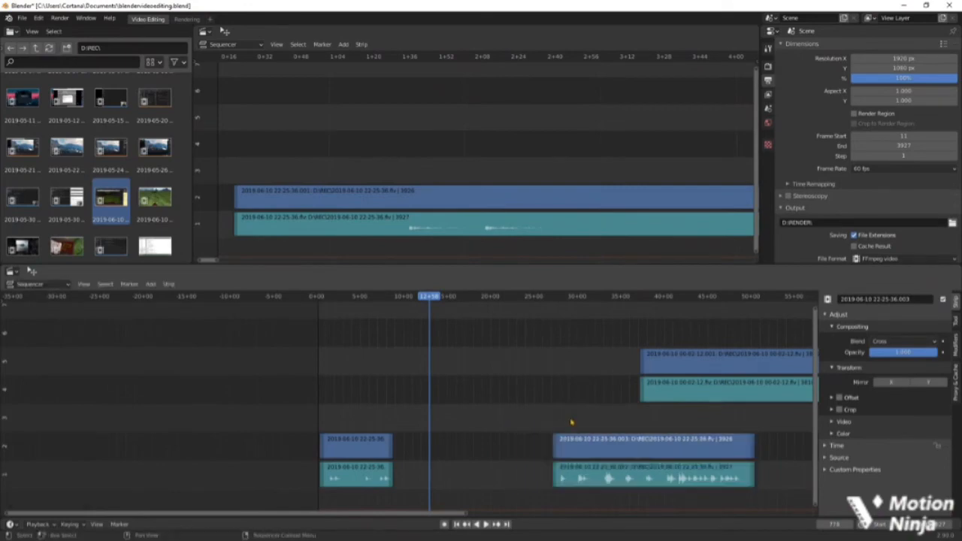
# Slide the trimmed second piece back so it starts directly at the end of the first piece.
pyautogui.moveTo(631, 423); pyautogui.dragTo(658, 498)
pyautogui.moveTo(692, 445); pyautogui.dragTo(521, 437)
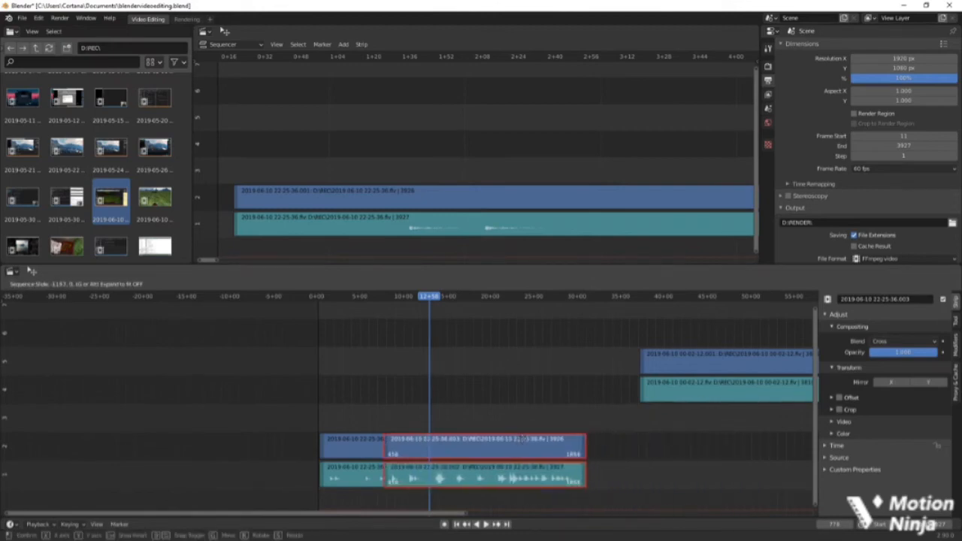
pyautogui.moveTo(524, 444); pyautogui.dragTo(523, 444)
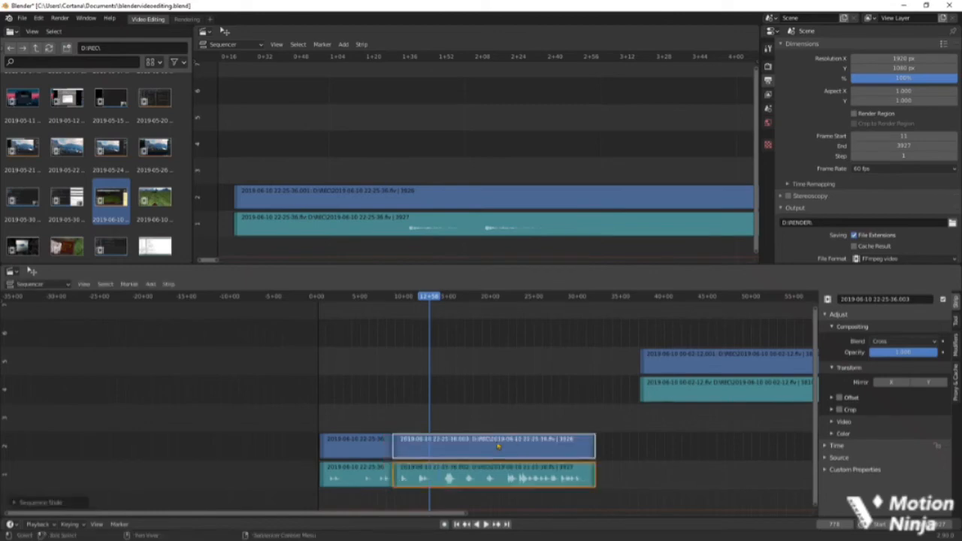
pyautogui.scroll(4, 383, 420)
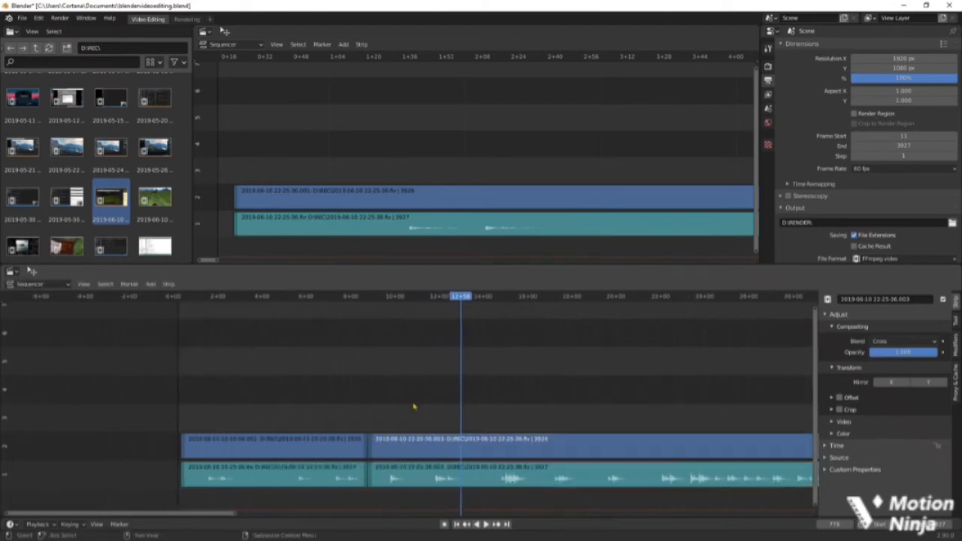
pyautogui.moveTo(593, 475); pyautogui.dragTo(591, 422)
pyautogui.moveTo(518, 392); pyautogui.dragTo(608, 442)
pyautogui.click(612, 402)
pyautogui.scroll(-5, 549, 430)
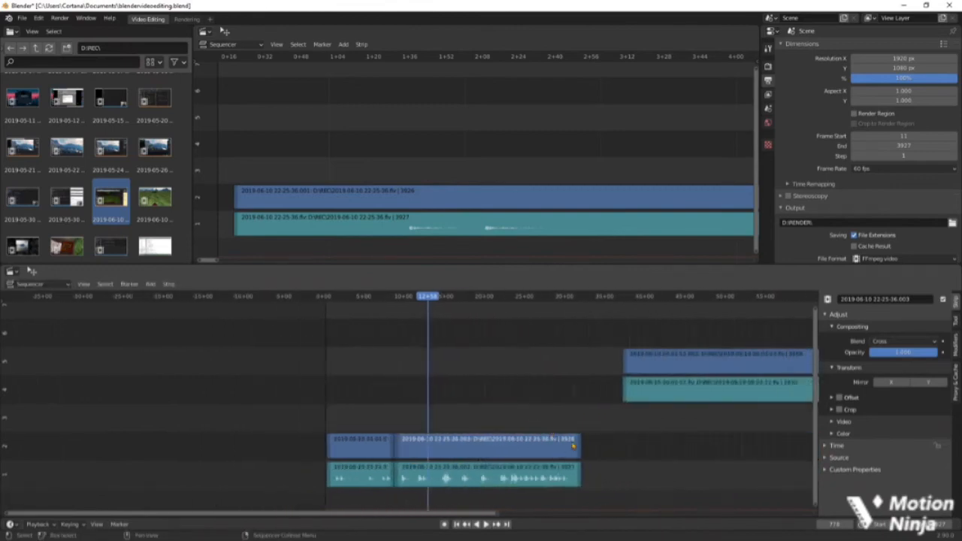
# Split the second piece's movie and sound strips at about 15+47.
pyautogui.moveTo(429, 303); pyautogui.dragTo(449, 304)
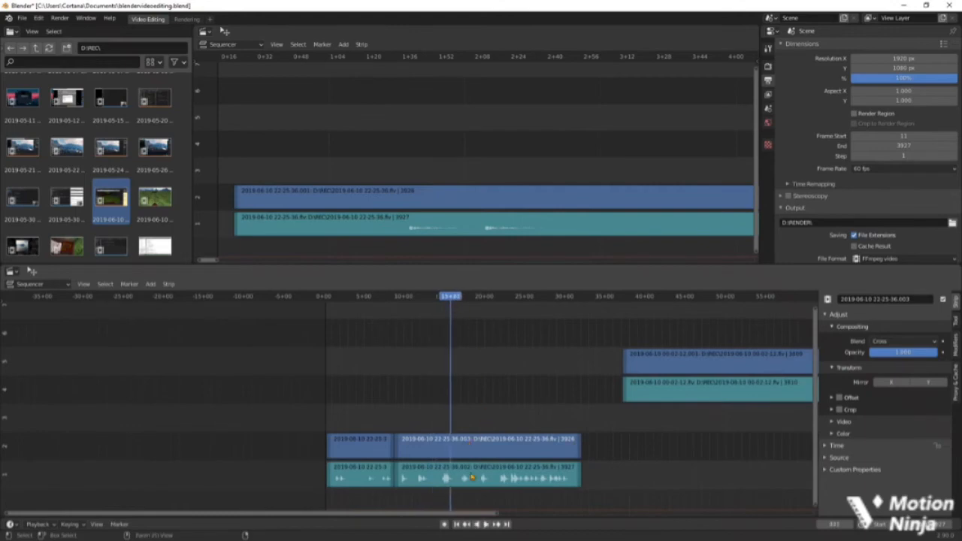
pyautogui.click(471, 478)
pyautogui.press('k')
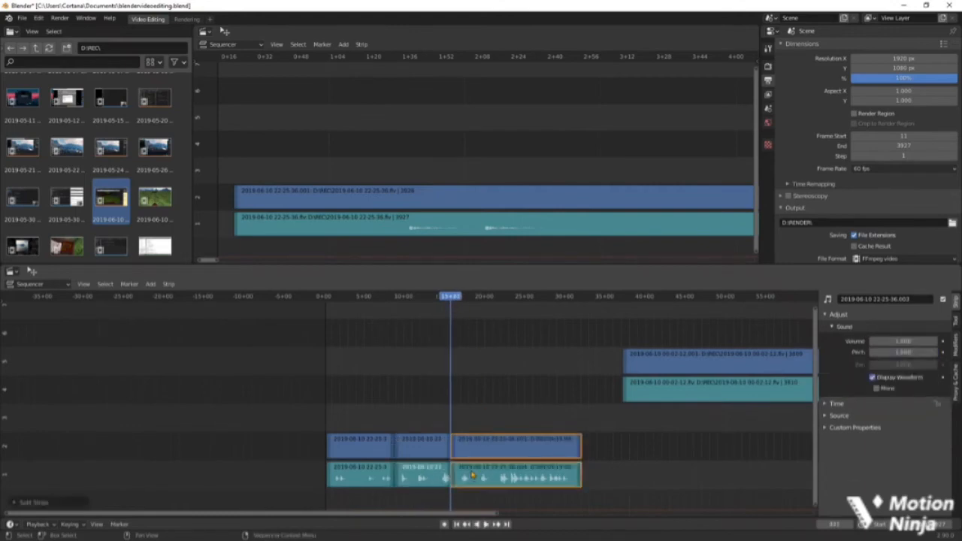
# Trim about 6 seconds off the start of the last piece's linked strips and slide them back against the preceding piece.
pyautogui.keyDown('shift'); pyautogui.click(454, 451); pyautogui.keyUp('shift')
pyautogui.moveTo(454, 451); pyautogui.dragTo(503, 450)
pyautogui.moveTo(540, 478); pyautogui.dragTo(490, 478)
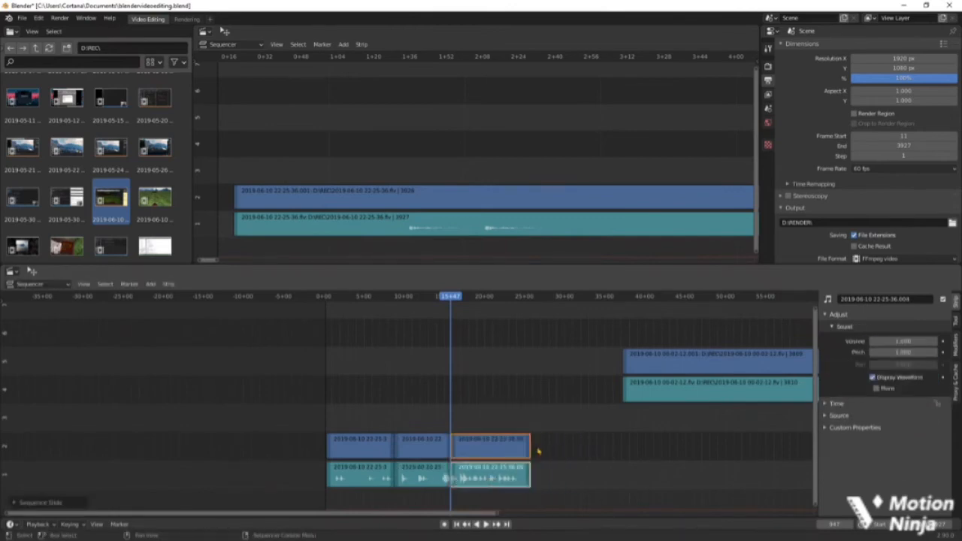
pyautogui.click(554, 445)
# Move the playhead to about 6+25 and set the frame range to start at about frame 371 and end at 1064.
pyautogui.moveTo(452, 300); pyautogui.dragTo(471, 319)
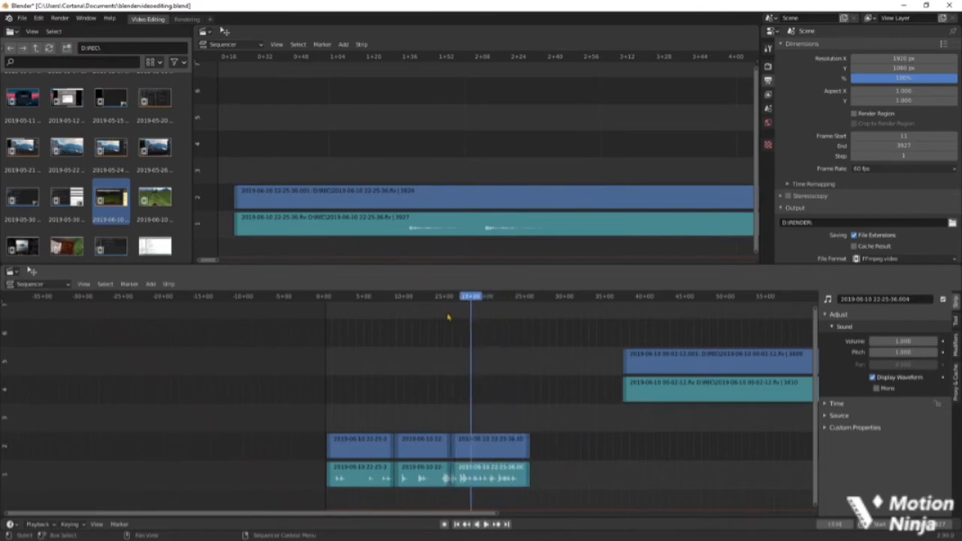
pyautogui.click(378, 297)
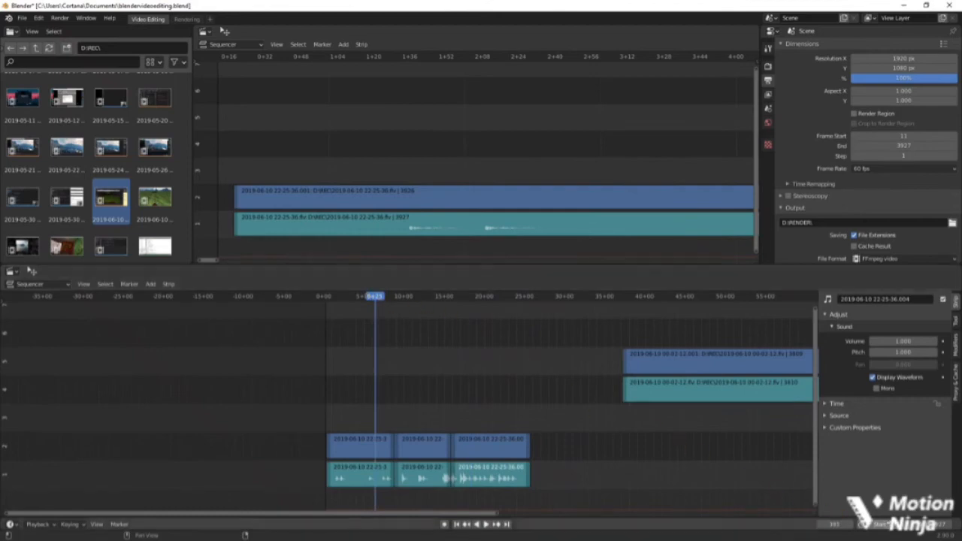
pyautogui.hotkey('ctrl', 'Home')
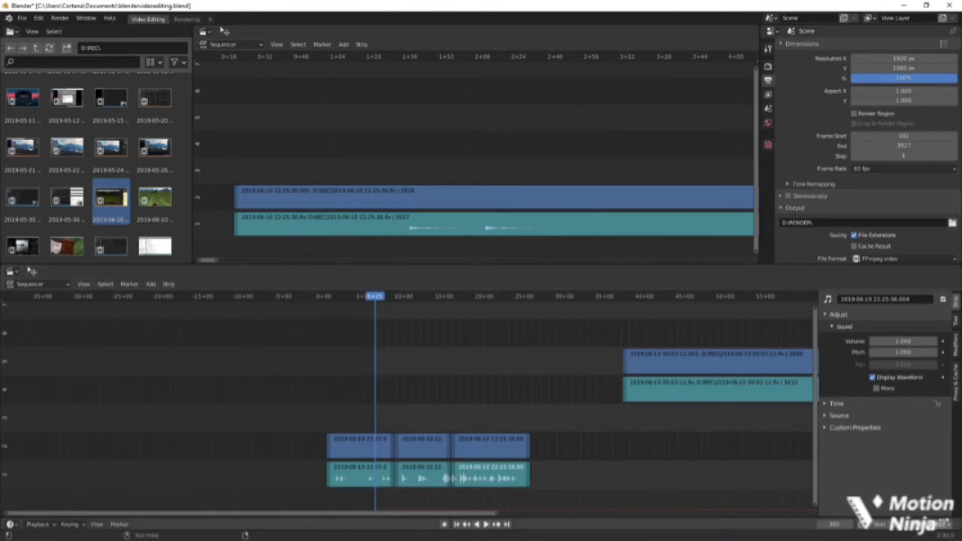
pyautogui.moveTo(937, 524)
pyautogui.mouseDown()
pyautogui.moveTo(330, 524)
pyautogui.moveTo(466, 523)
pyautogui.mouseUp()
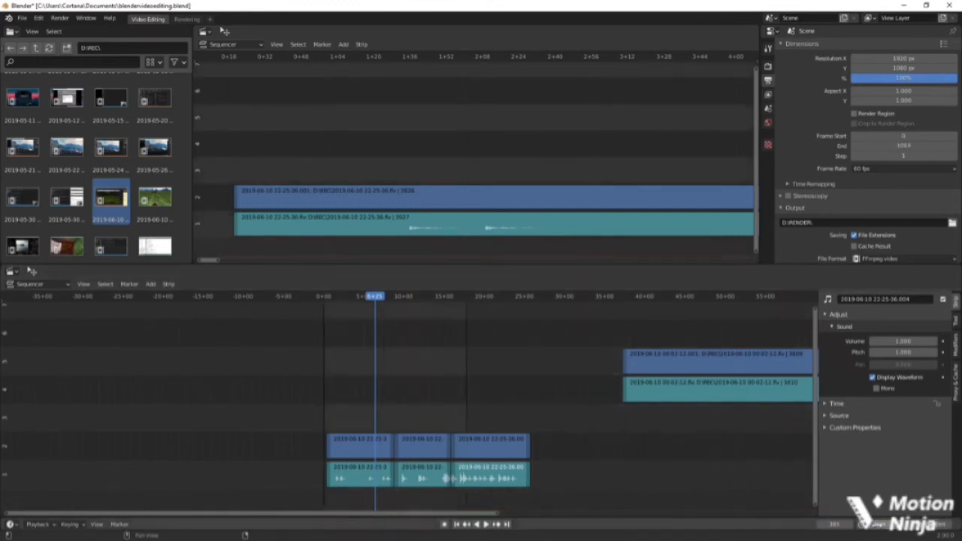
pyautogui.moveTo(880, 523); pyautogui.dragTo(930, 523)
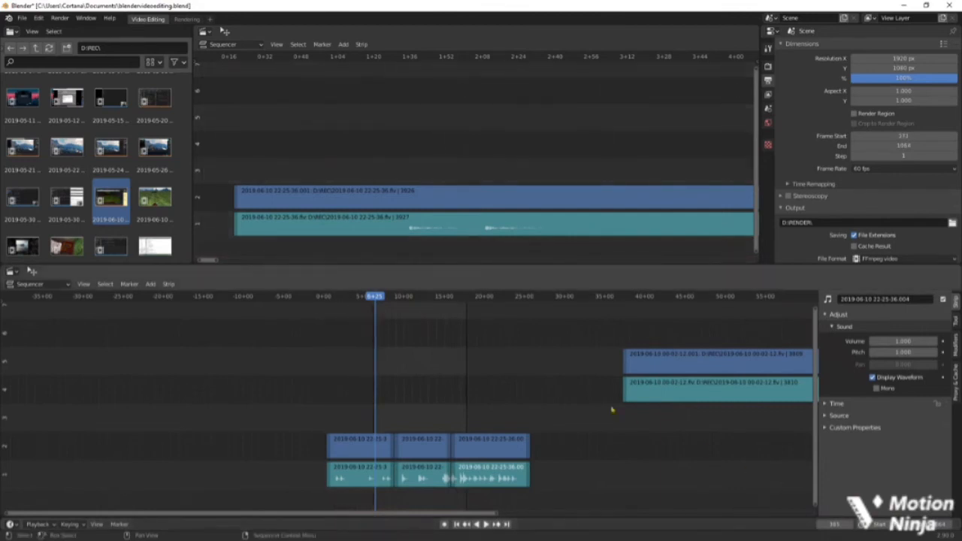
# Switch the upper editor from the Sequencer to the Preview view and play back the set frame range.
pyautogui.click(248, 45)
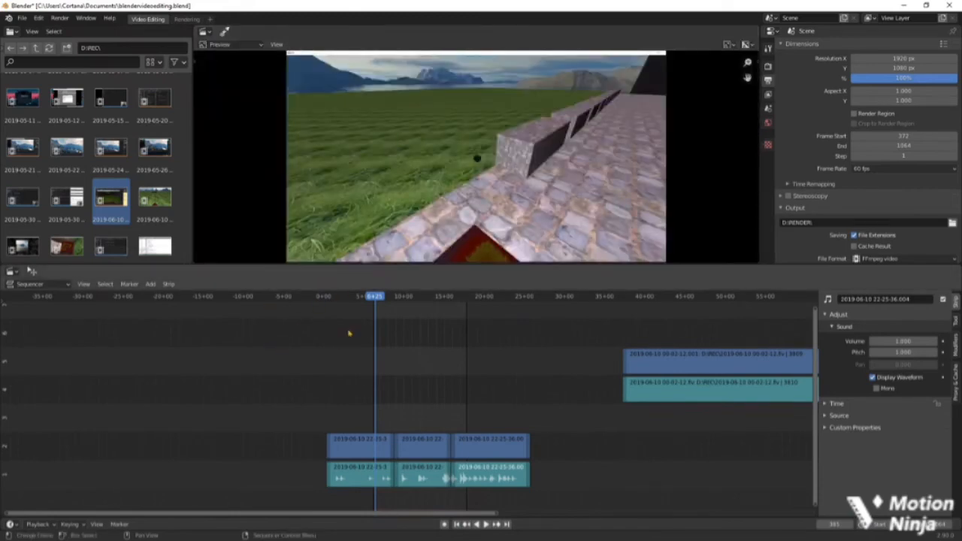
pyautogui.press('space')
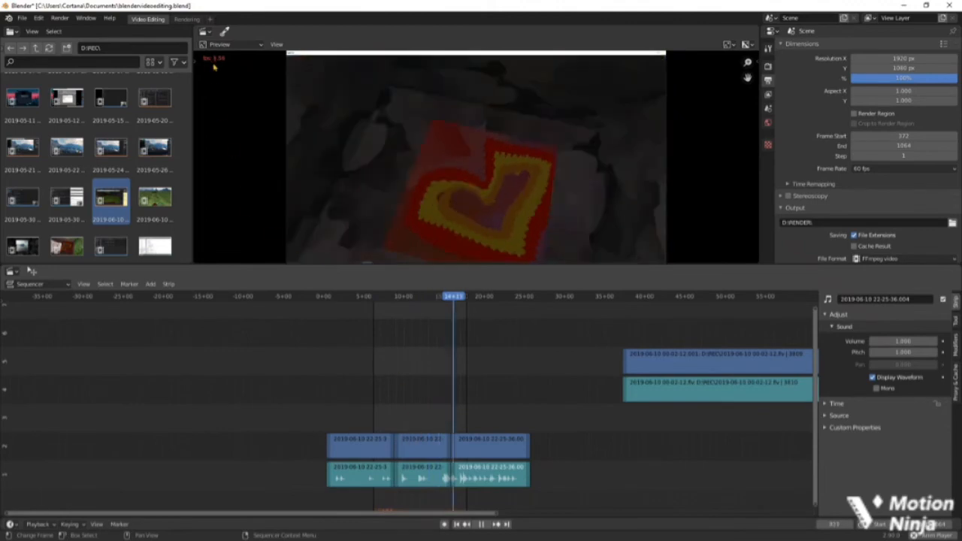
pyautogui.hotkey('shift', 'Left')
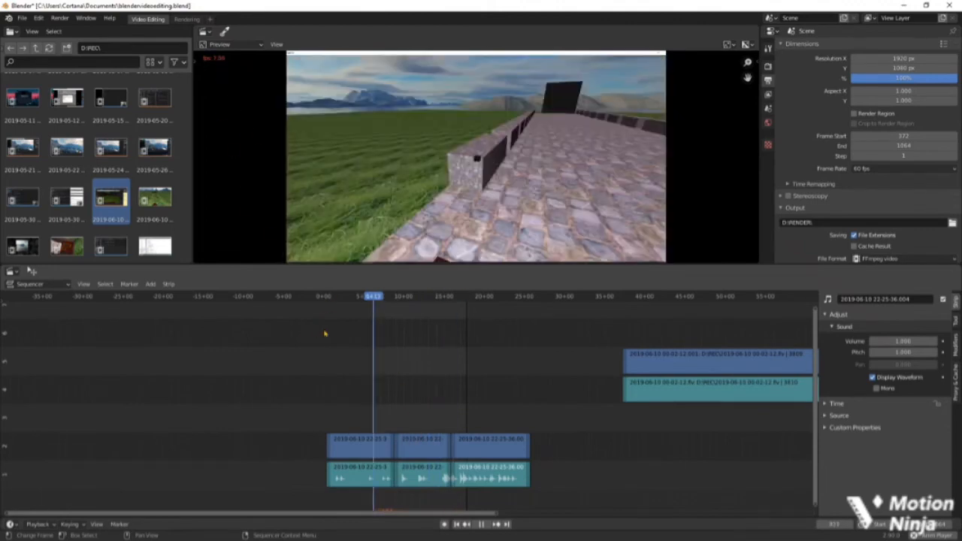
pyautogui.press('space')
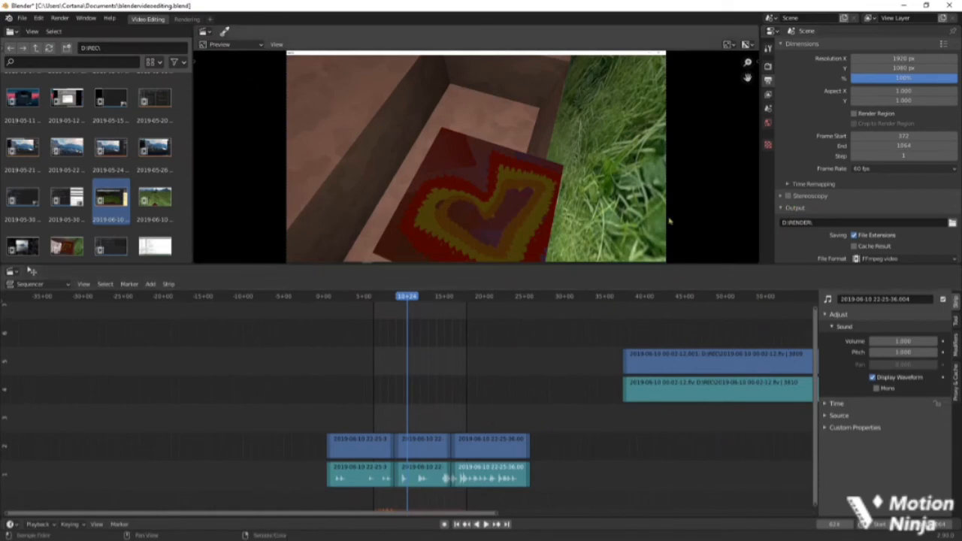
pyautogui.click(60, 17)
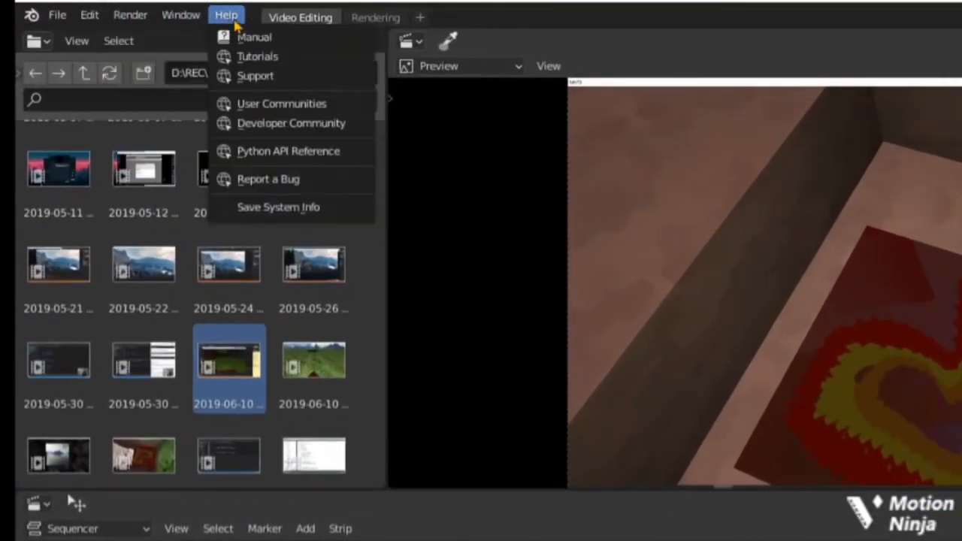
pyautogui.moveTo(127, 13)
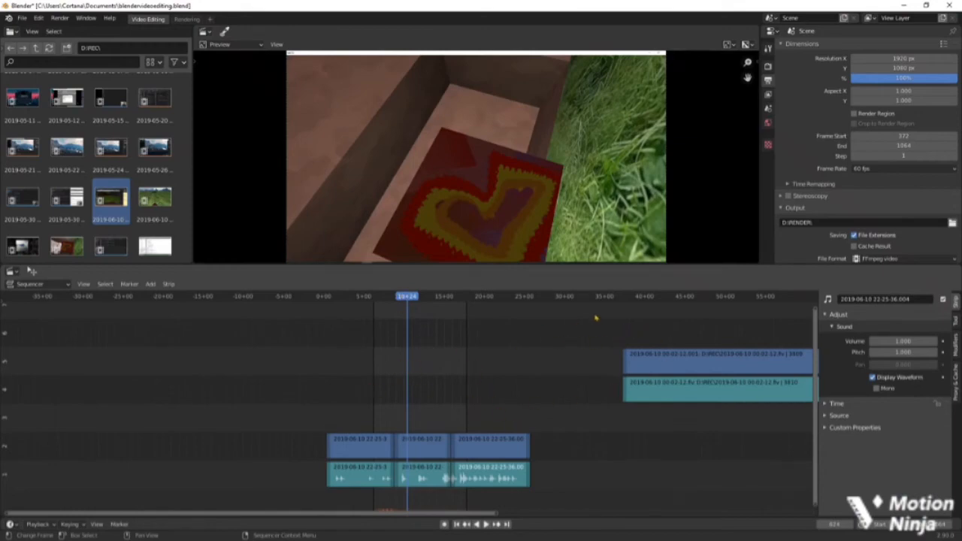
pyautogui.moveTo(595, 319); pyautogui.dragTo(766, 455)
pyautogui.moveTo(731, 365); pyautogui.dragTo(603, 366)
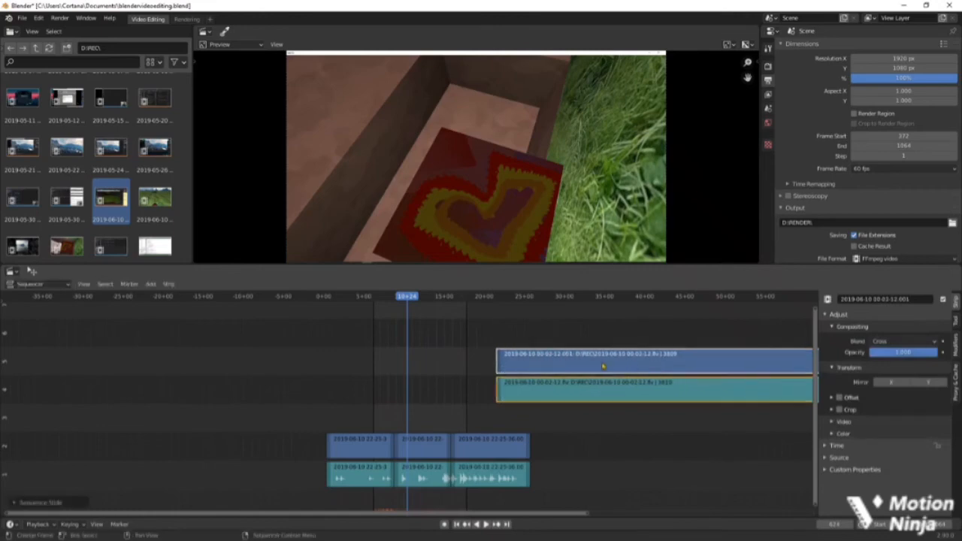
pyautogui.keyDown('ctrl'); pyautogui.click(493, 361); pyautogui.keyUp('ctrl')
pyautogui.keyDown('ctrl'); pyautogui.click(499, 360); pyautogui.keyUp('ctrl')
pyautogui.press('g')
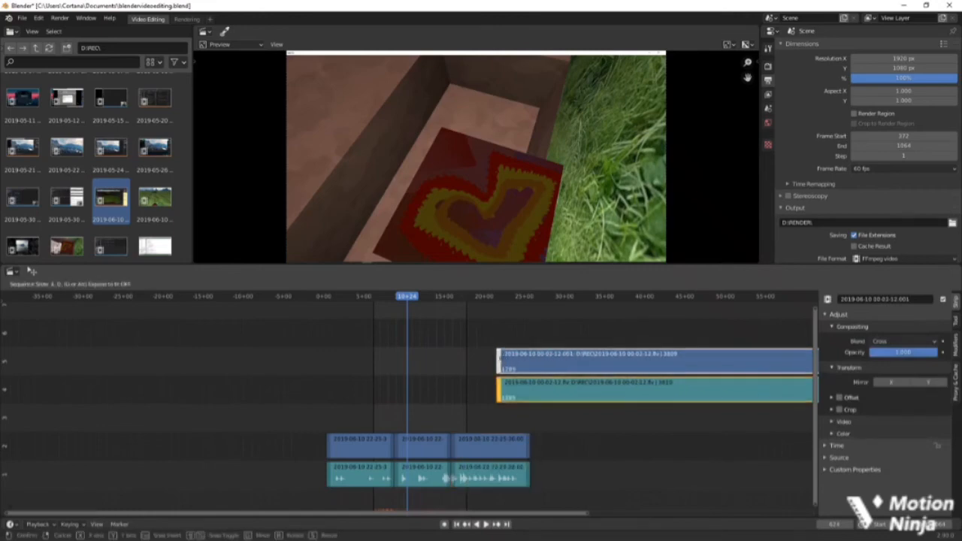
pyautogui.click(542, 362)
# Enable waveform display on the 00-02-12 sound strip and trim the end of the recording's linked strips to about 01:24+00.
pyautogui.click(605, 389)
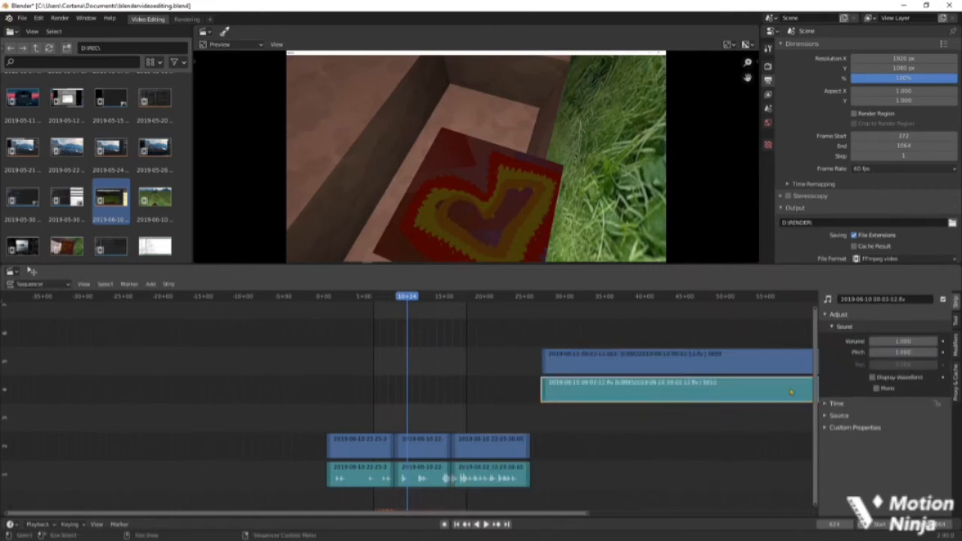
pyautogui.click(889, 380)
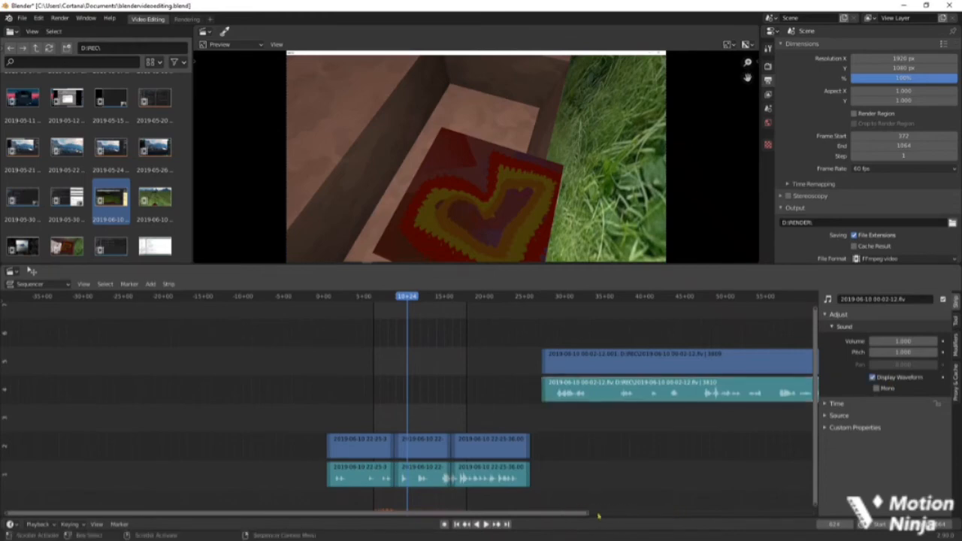
pyautogui.moveTo(563, 513); pyautogui.dragTo(784, 526)
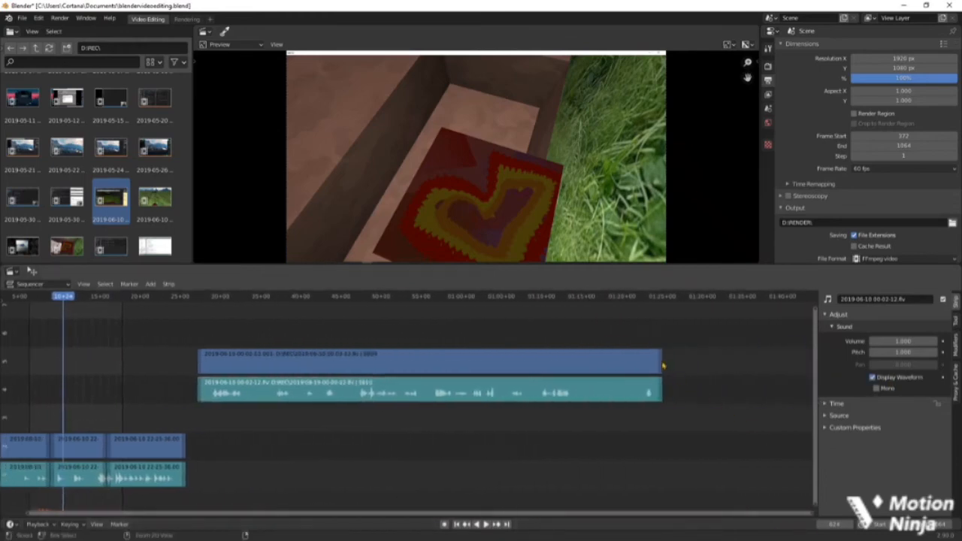
pyautogui.keyDown('ctrl'); pyautogui.click(661, 363); pyautogui.keyUp('ctrl')
pyautogui.press('g')
pyautogui.click(640, 367)
pyautogui.click(614, 329)
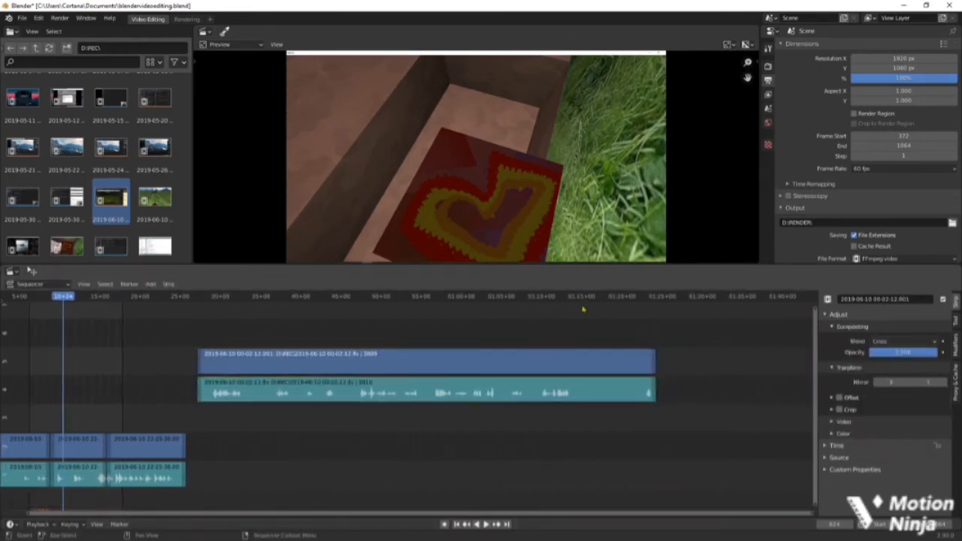
# Split the 00-02-12 movie and sound strips at 01:15+42 and trim the start of the last piece to about 01:21.
pyautogui.click(587, 321)
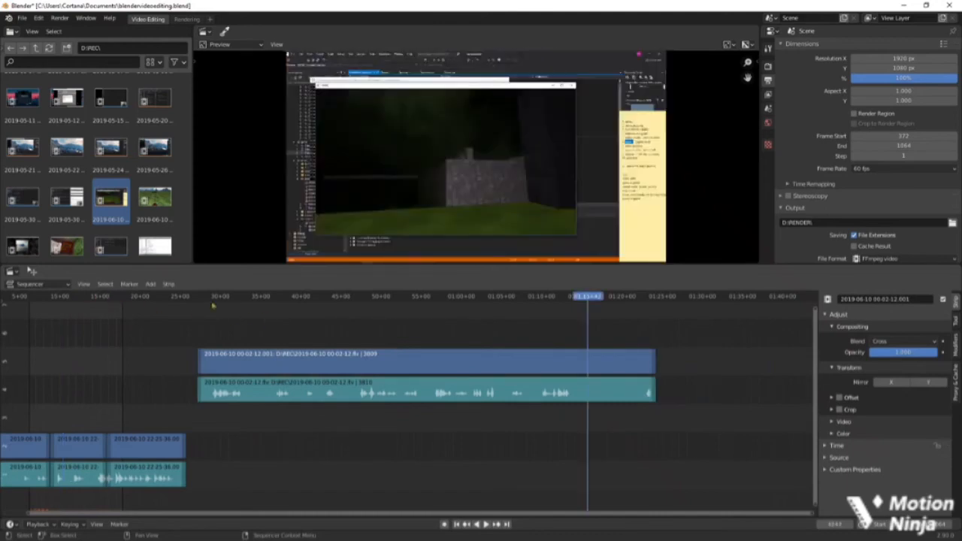
pyautogui.click(591, 398)
pyautogui.keyDown('shift'); pyautogui.click(599, 371); pyautogui.keyUp('shift')
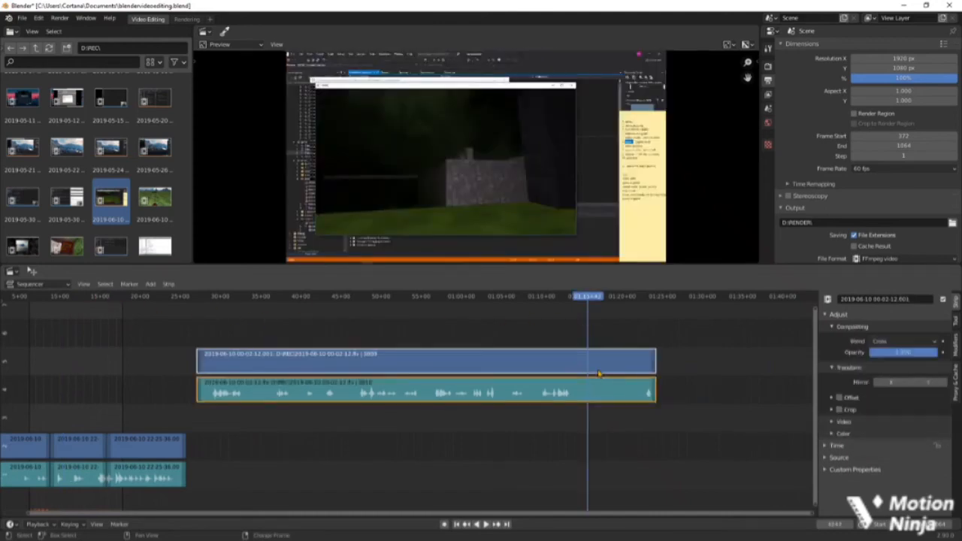
pyautogui.press('k')
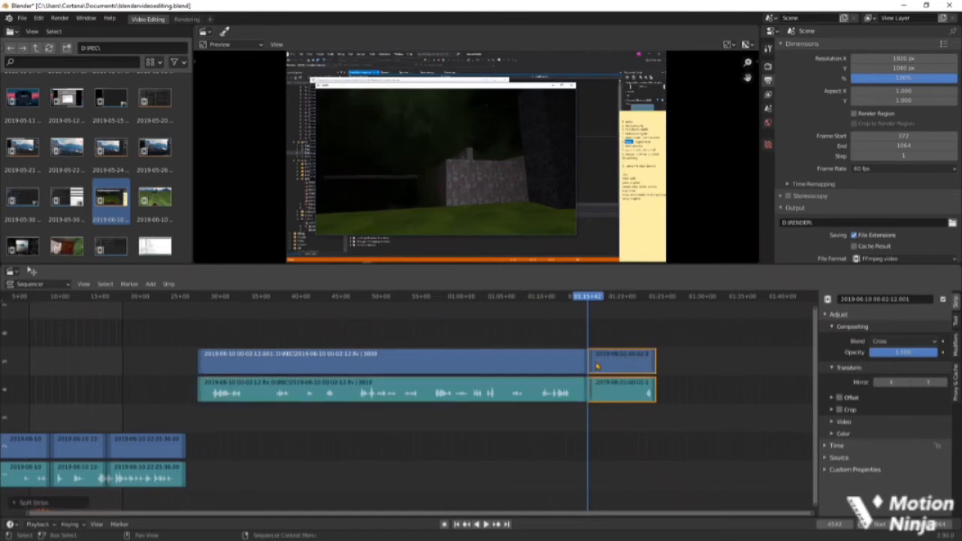
pyautogui.moveTo(591, 367); pyautogui.dragTo(635, 368)
# Split the long first piece of the 00-02-12 movie and sound strips at 45+34.
pyautogui.click(336, 299)
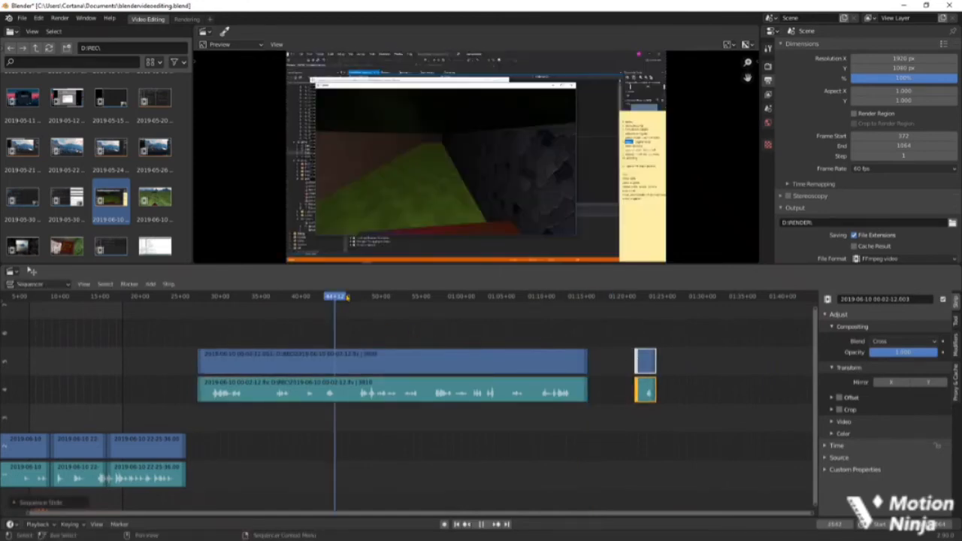
pyautogui.click(345, 362)
pyautogui.keyDown('shift'); pyautogui.click(362, 393); pyautogui.keyUp('shift')
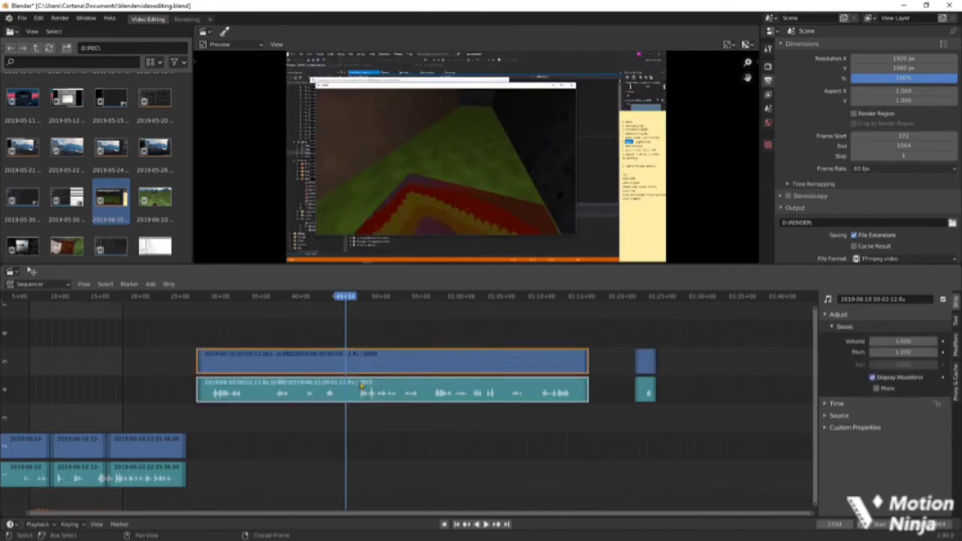
pyautogui.press('k')
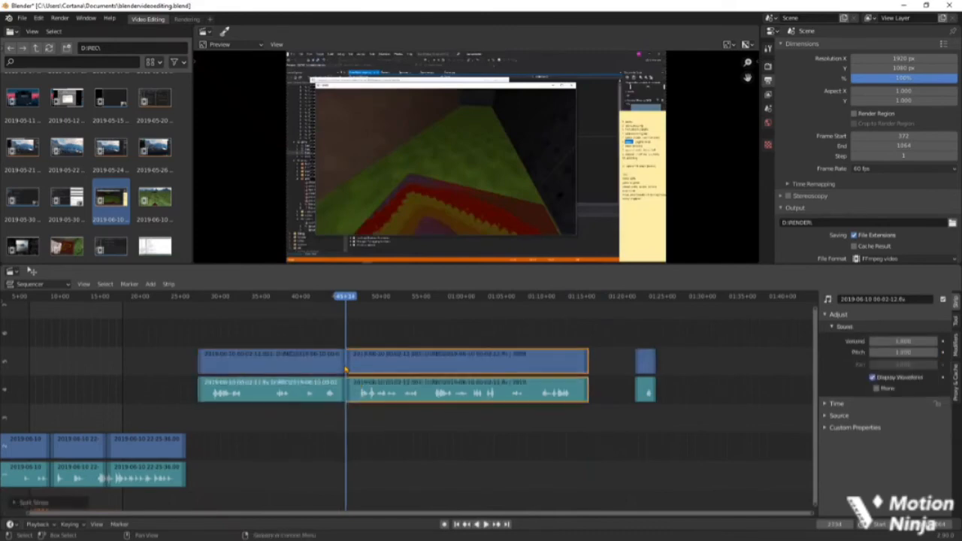
# Trim the end of the piece before the 45+34 cut back to about 34+00.
pyautogui.keyDown('ctrl'); pyautogui.click(343, 368); pyautogui.keyUp('ctrl')
pyautogui.press('g')
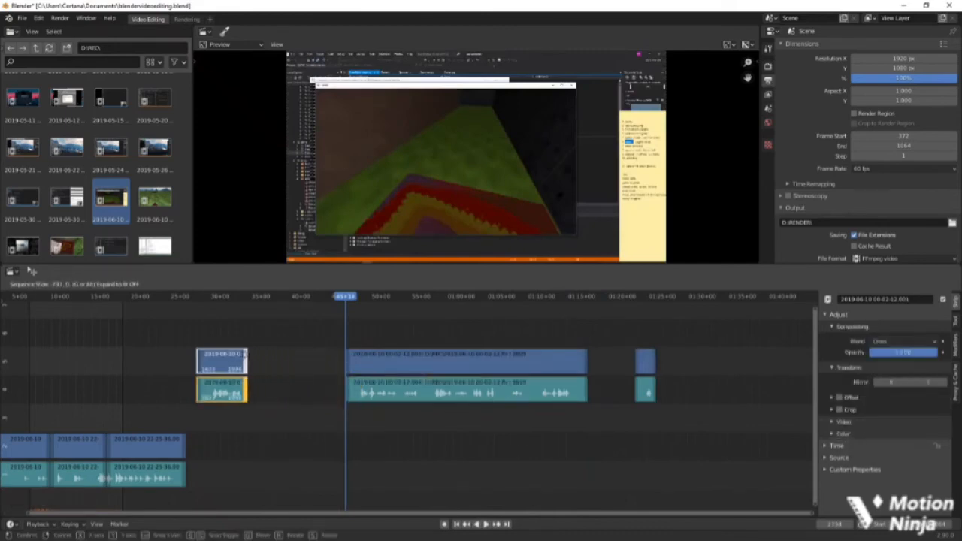
pyautogui.press('Return')
pyautogui.click(339, 350)
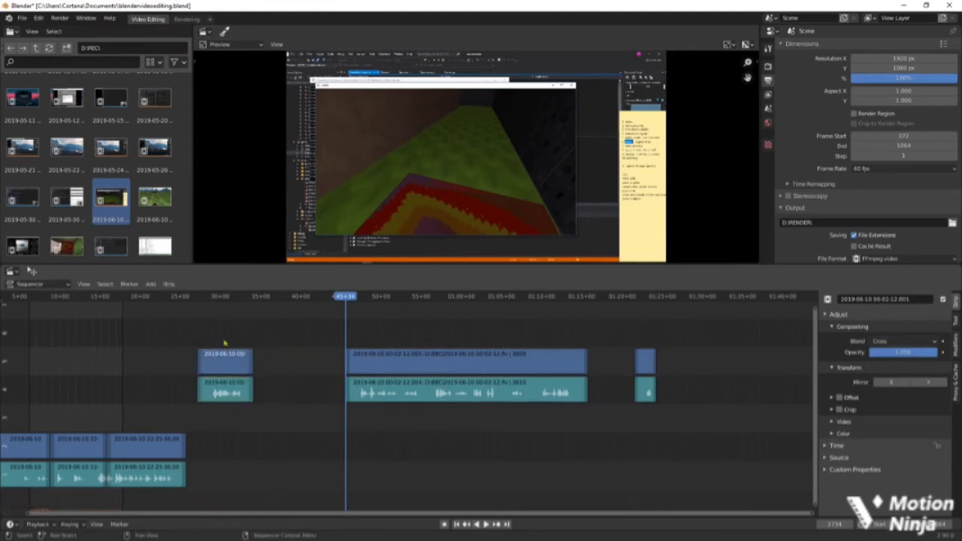
# Move the shortened 00-02-12 piece to channels 1 and 2 after the assembled strips, and slide the long middle piece back to about 34+00.
pyautogui.moveTo(188, 334); pyautogui.dragTo(248, 411)
pyautogui.moveTo(231, 354); pyautogui.dragTo(222, 439)
pyautogui.click(459, 333)
pyautogui.moveTo(442, 323); pyautogui.dragTo(504, 451)
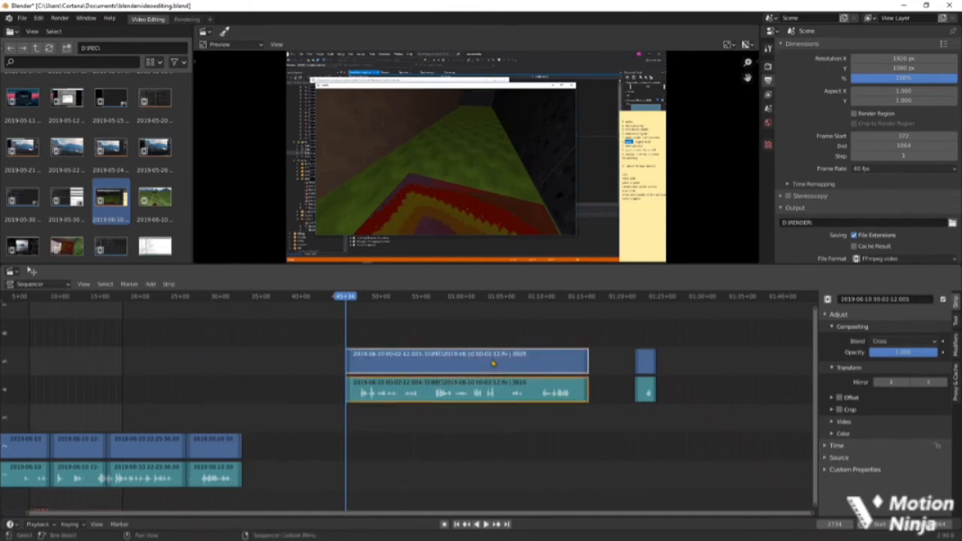
pyautogui.press('g')
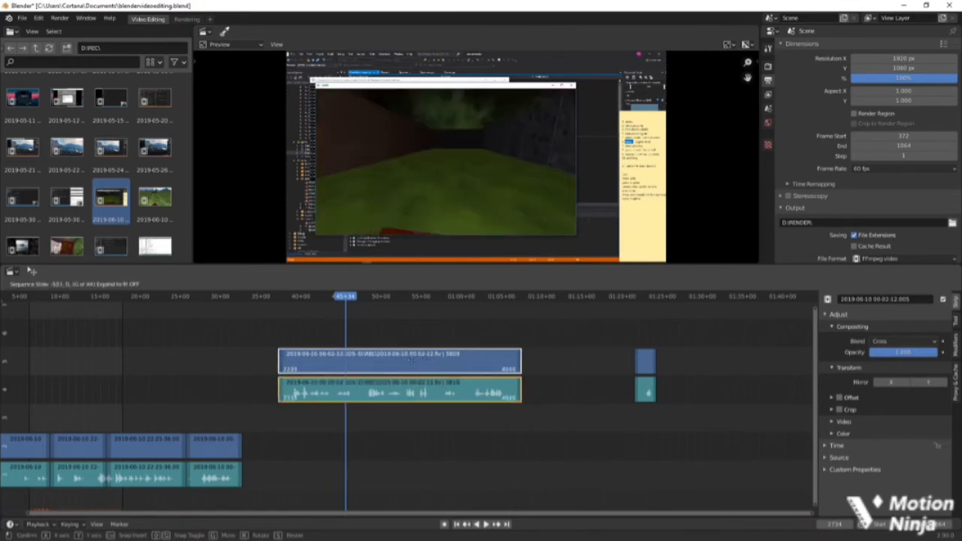
pyautogui.click(392, 229)
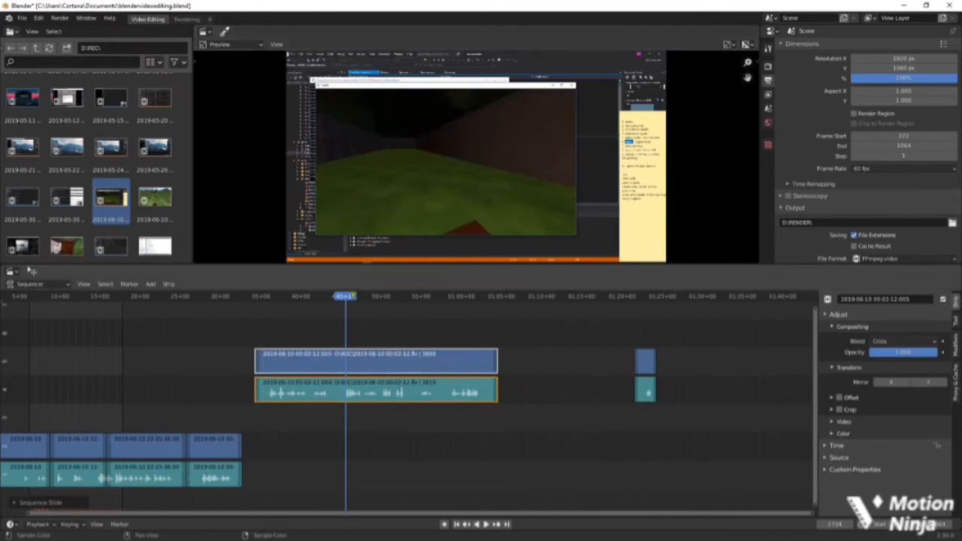
# Play the edit from about 13+44, and switch the upper editor back to the Sequencer view.
pyautogui.press('space')
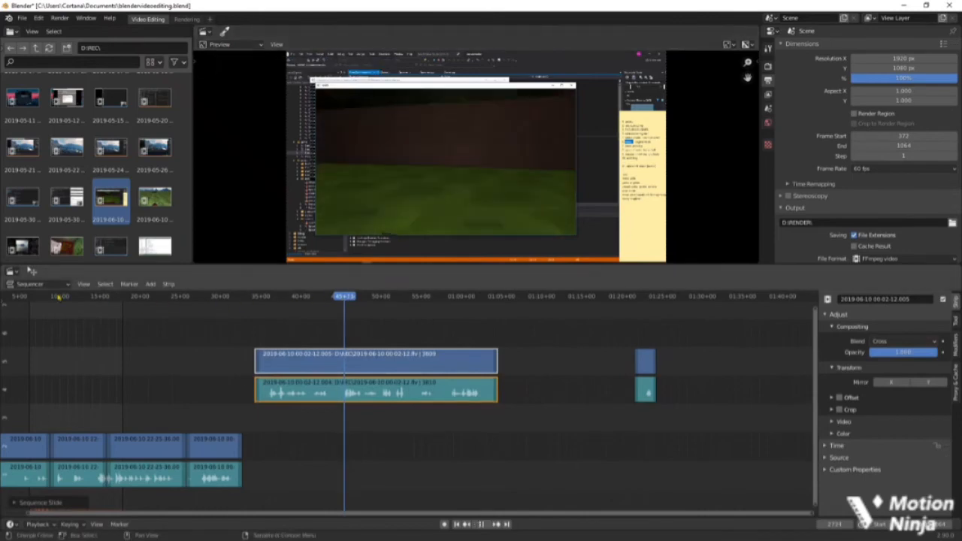
pyautogui.click(90, 296)
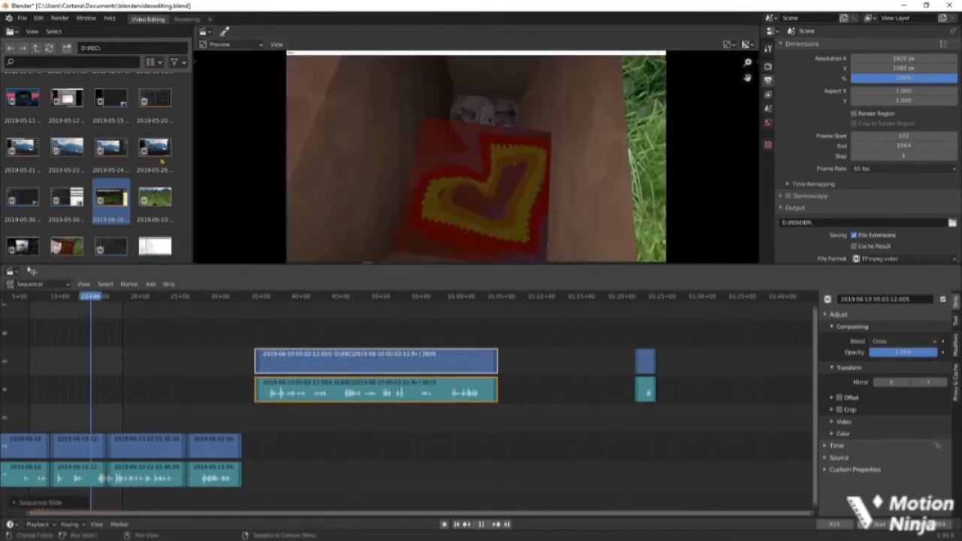
pyautogui.click(225, 45)
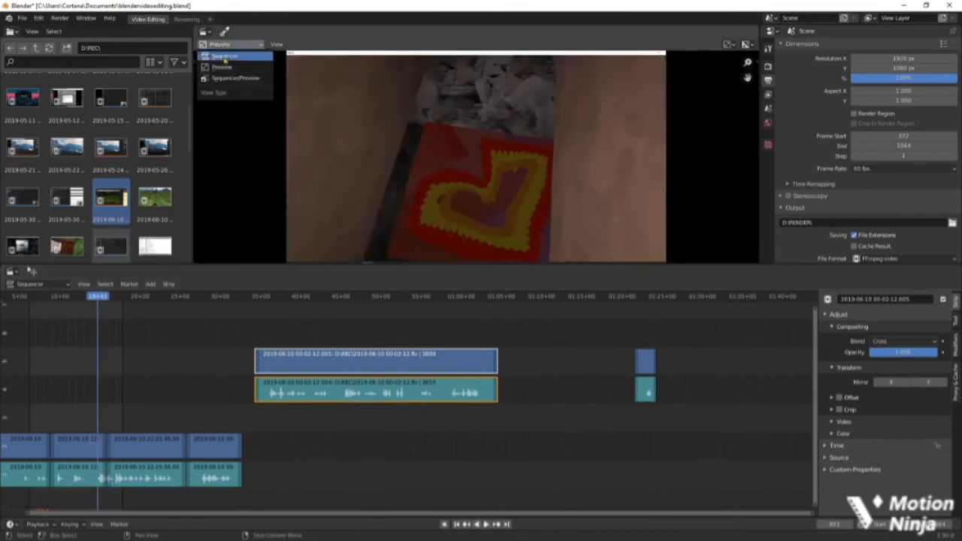
pyautogui.click(223, 57)
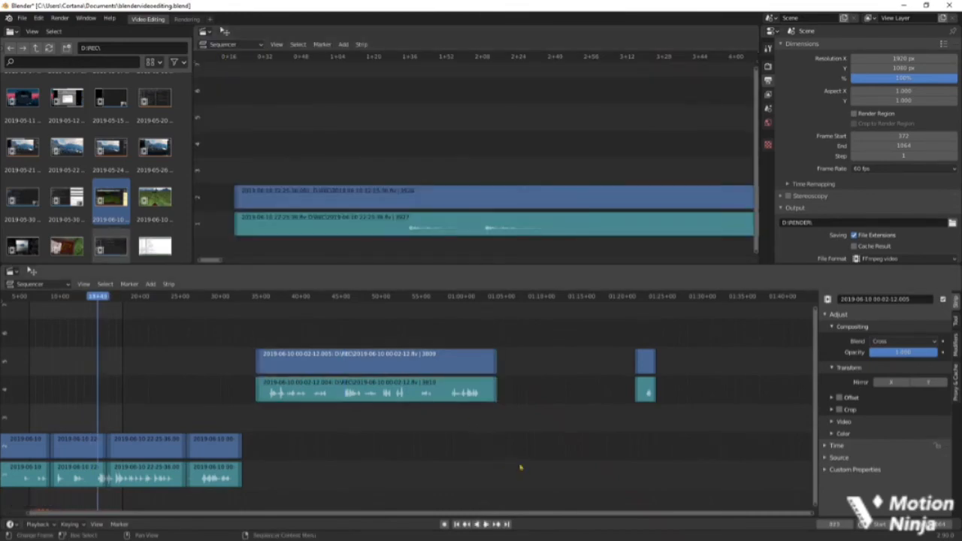
# Move the long piece and the short last piece onto channels 1 and 2, placed end to end after the assembled strips.
pyautogui.moveTo(522, 453); pyautogui.dragTo(334, 343)
pyautogui.press('g')
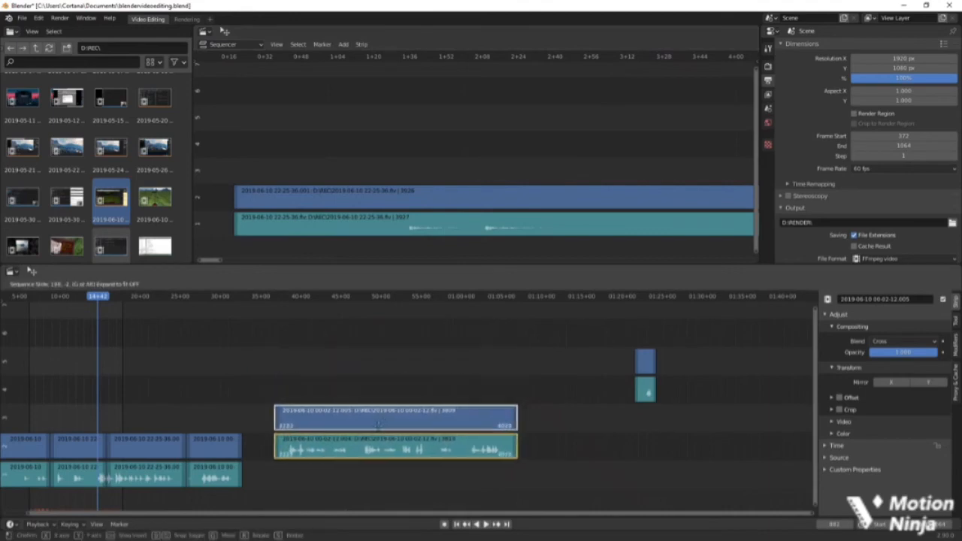
pyautogui.click(338, 455)
pyautogui.moveTo(597, 328); pyautogui.dragTo(667, 406)
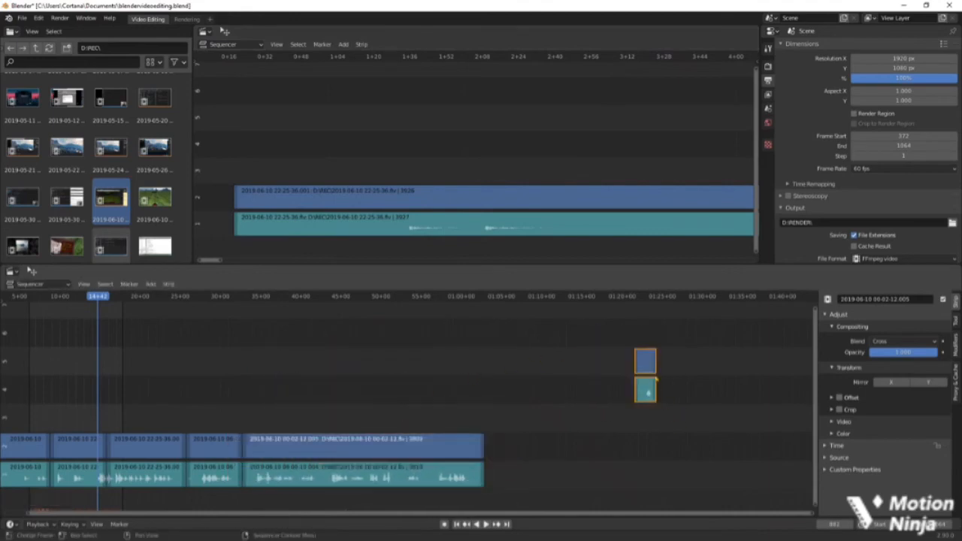
pyautogui.press('g')
pyautogui.click(492, 439)
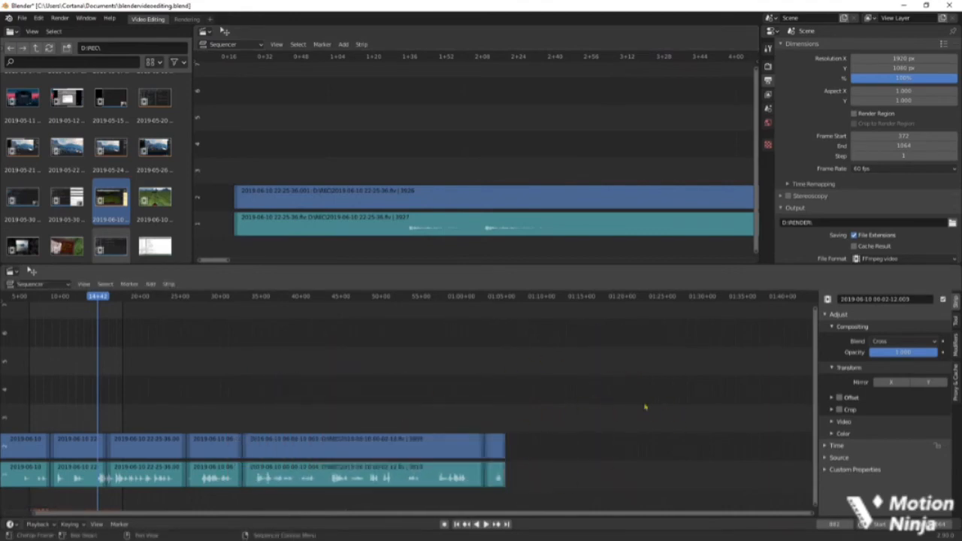
# Set the frame range to start at 23 and end at 3920, covering the whole assembled edit.
pyautogui.moveTo(921, 524); pyautogui.dragTo(957, 524)
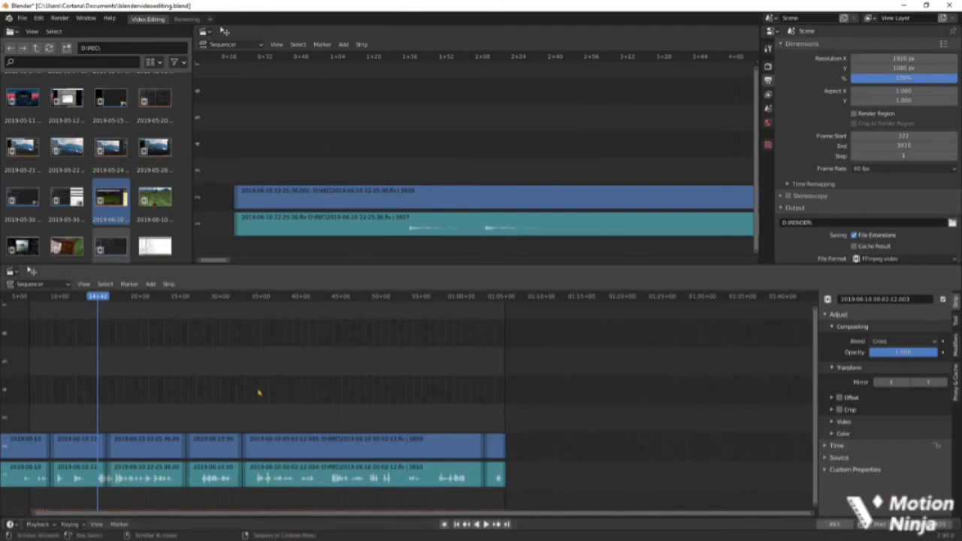
pyautogui.moveTo(258, 390); pyautogui.dragTo(472, 384, button='middle')
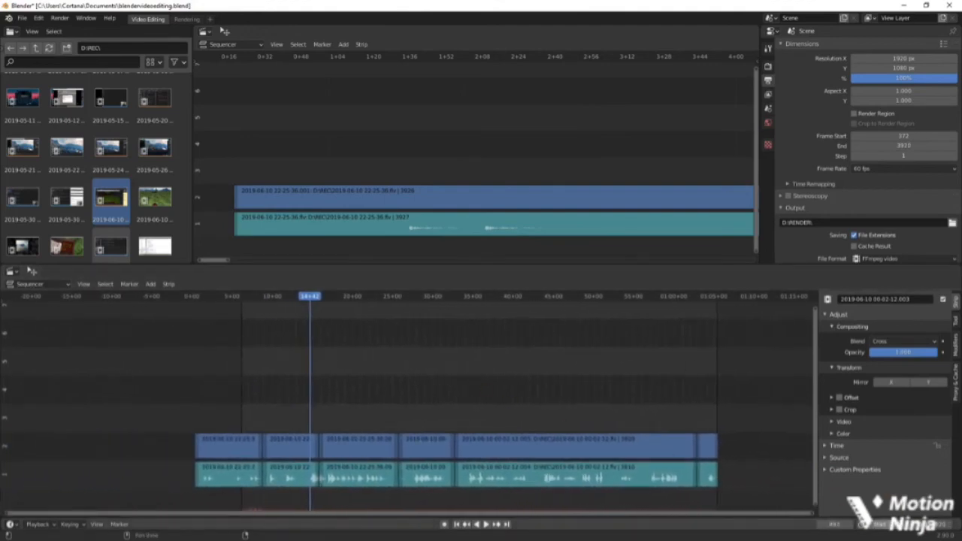
pyautogui.moveTo(885, 523); pyautogui.dragTo(671, 523)
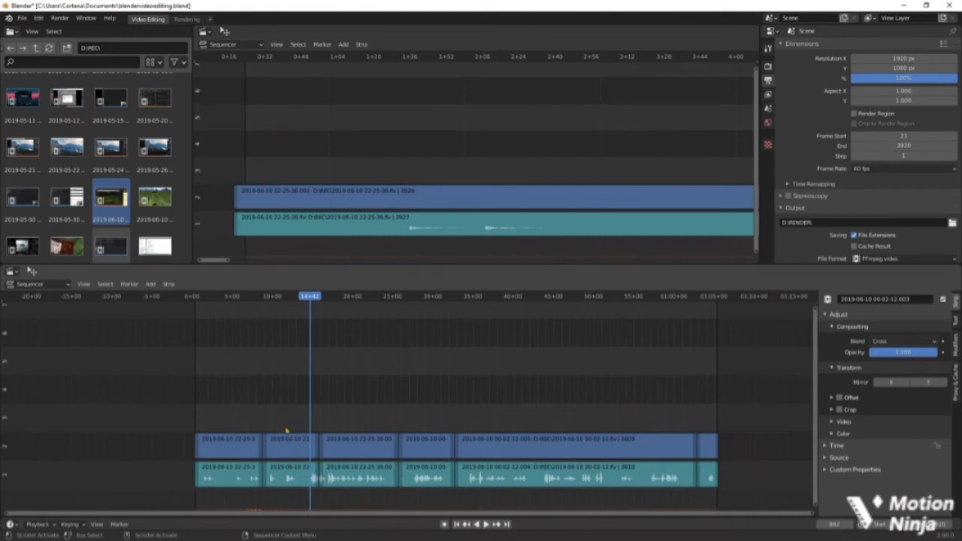
# Move the second piece's movie and sound strips straight up to channels 3 and 4, keeping their timing.
pyautogui.moveTo(283, 385); pyautogui.dragTo(295, 508)
pyautogui.moveTo(293, 451); pyautogui.dragTo(322, 392)
pyautogui.click(374, 383)
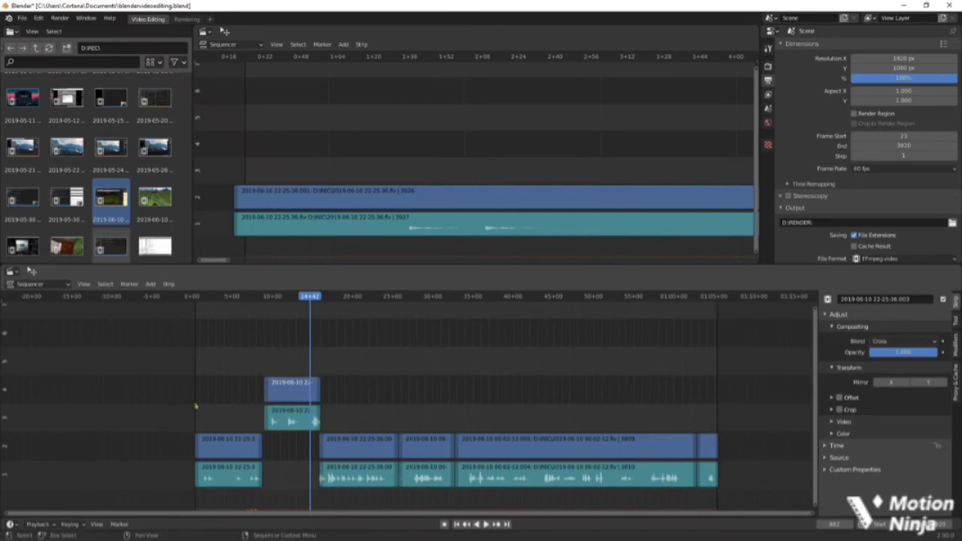
pyautogui.scroll(3, 196, 406)
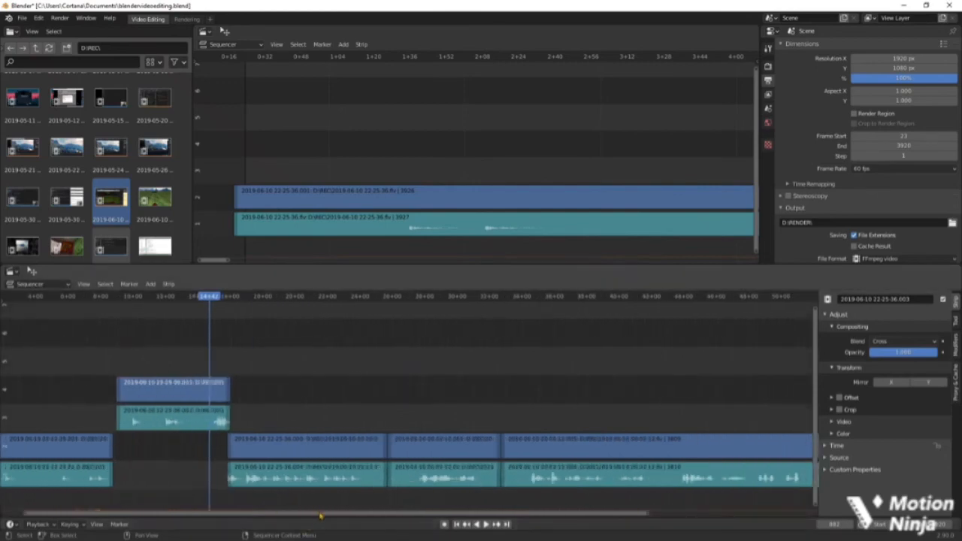
# Move the second piece's movie and sound strips on channels 3 and 4 earlier so they overlap the end of the first piece.
pyautogui.moveTo(321, 516); pyautogui.dragTo(119, 505)
pyautogui.scroll(9, 294, 429)
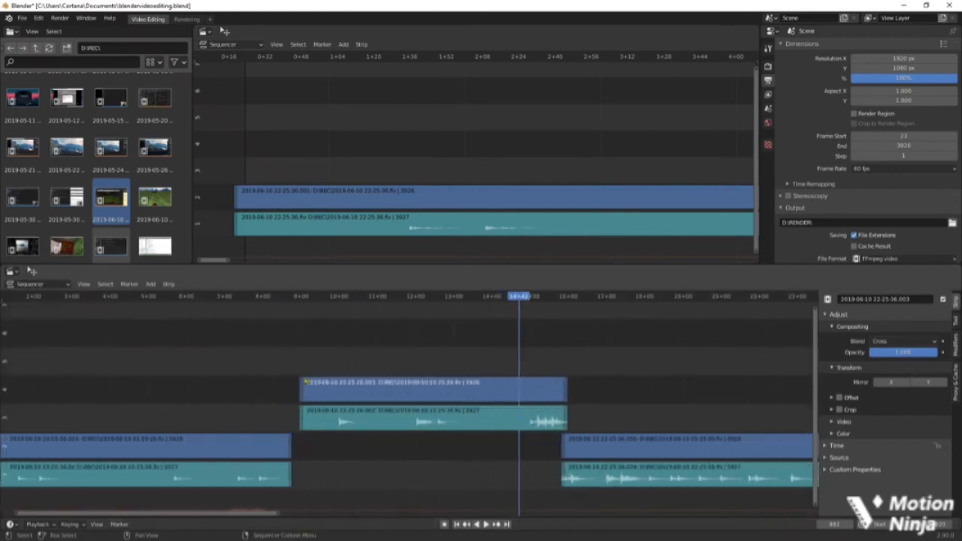
pyautogui.moveTo(362, 340); pyautogui.dragTo(410, 447)
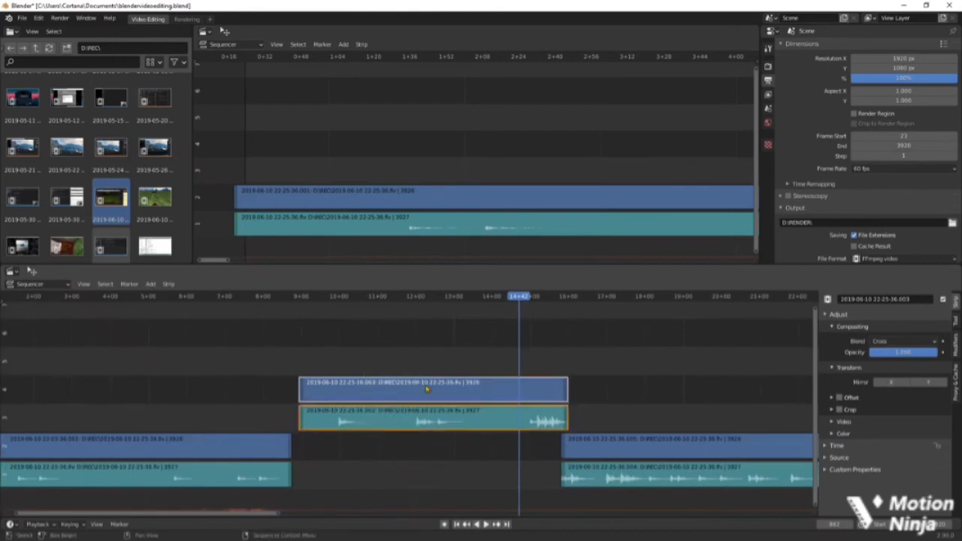
pyautogui.moveTo(425, 388); pyautogui.dragTo(397, 382)
pyautogui.click(307, 468)
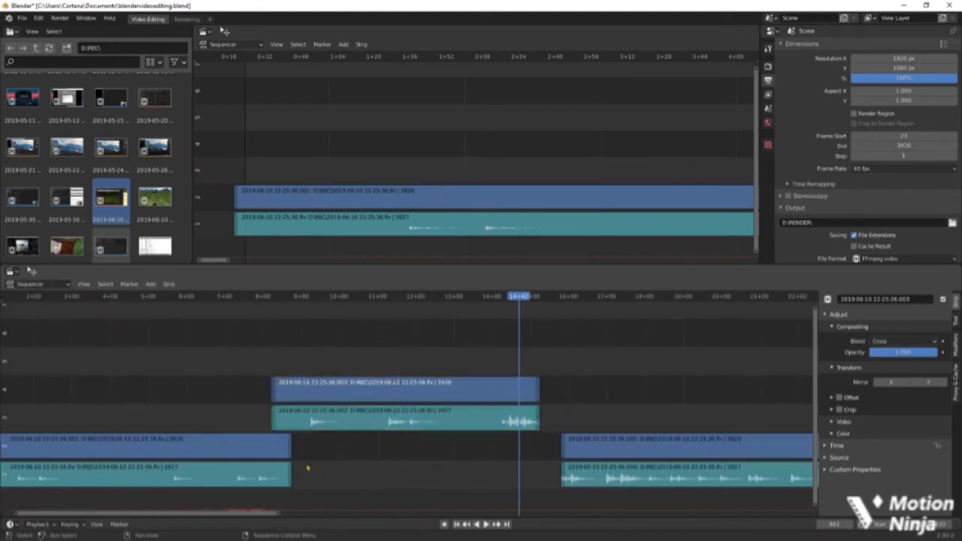
# Add a Wipe transition between the first piece's movie strip and the second piece's overlapping movie strip.
pyautogui.click(239, 448)
pyautogui.keyDown('shift'); pyautogui.click(319, 392); pyautogui.keyUp('shift')
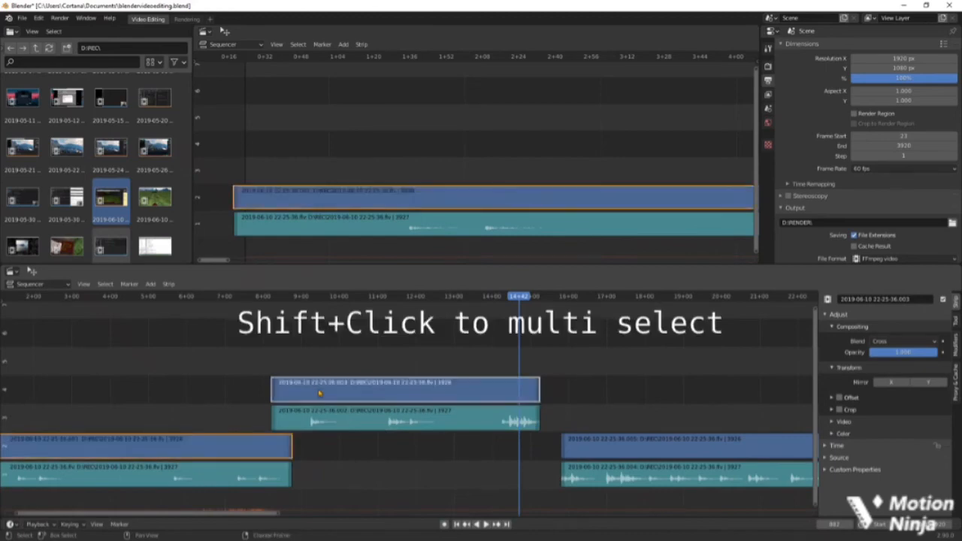
pyautogui.rightClick(285, 392)
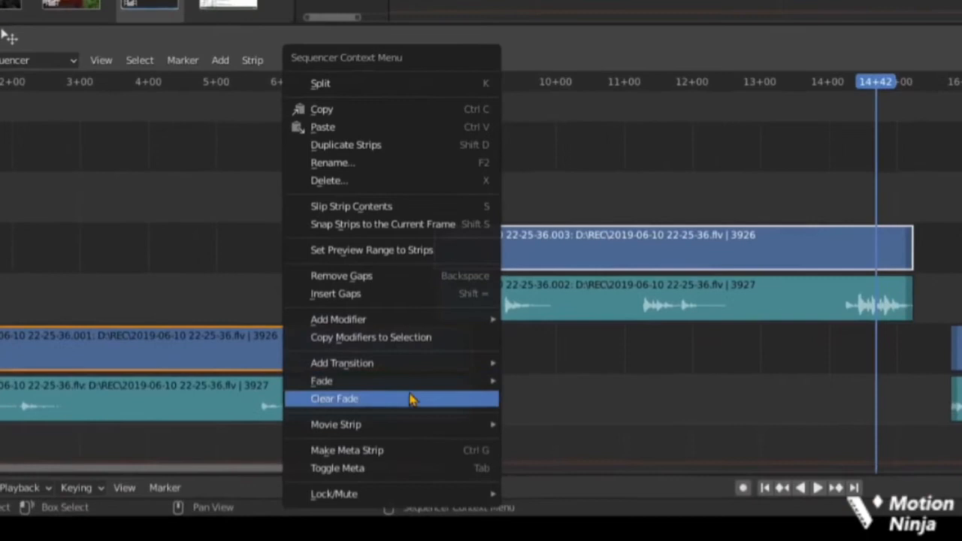
pyautogui.moveTo(262, 466)
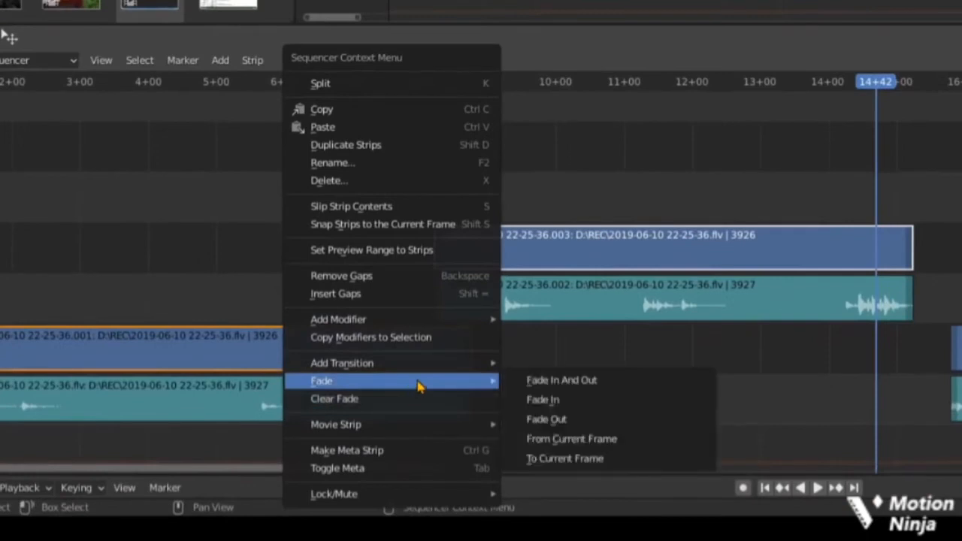
pyautogui.moveTo(414, 365)
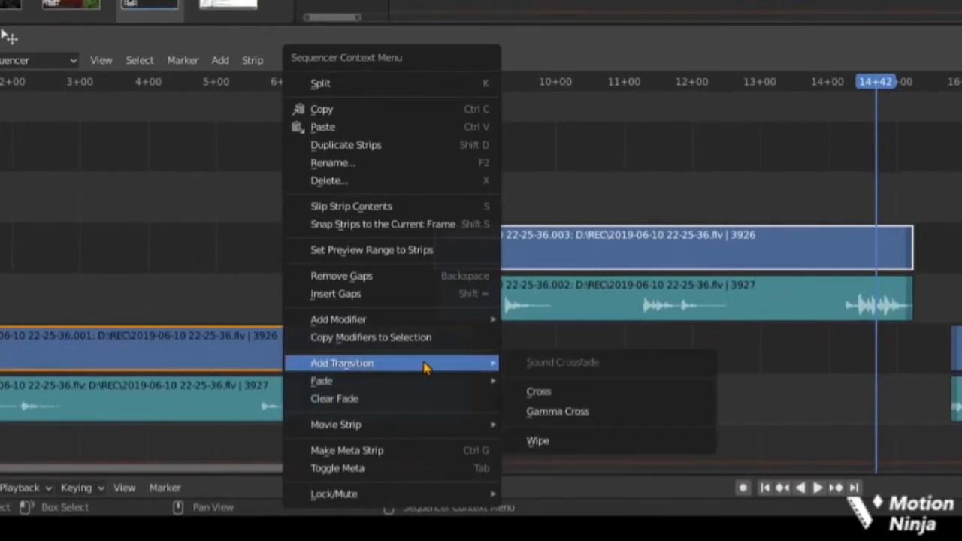
pyautogui.click(567, 445)
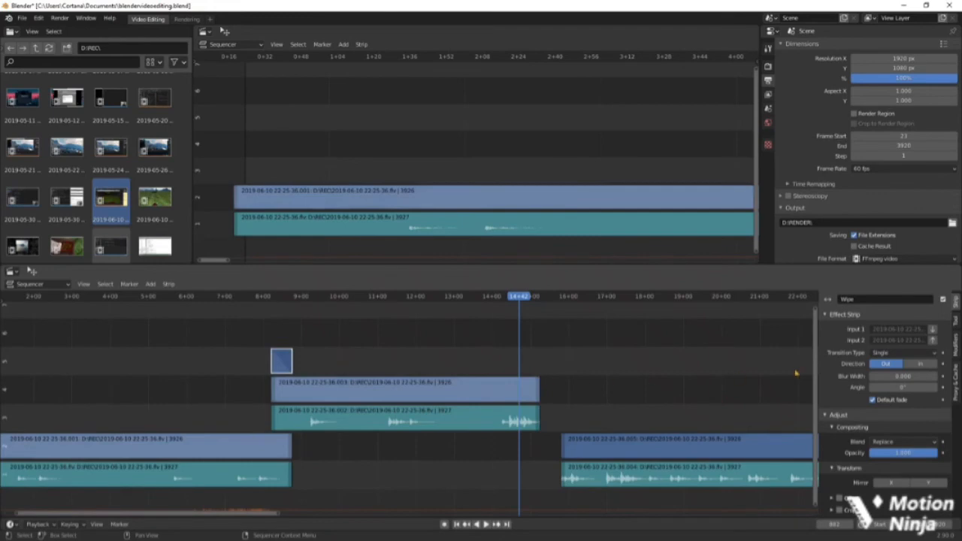
# Look through the wipe's transition types and strip settings, keeping the type at Single.
pyautogui.click(914, 352)
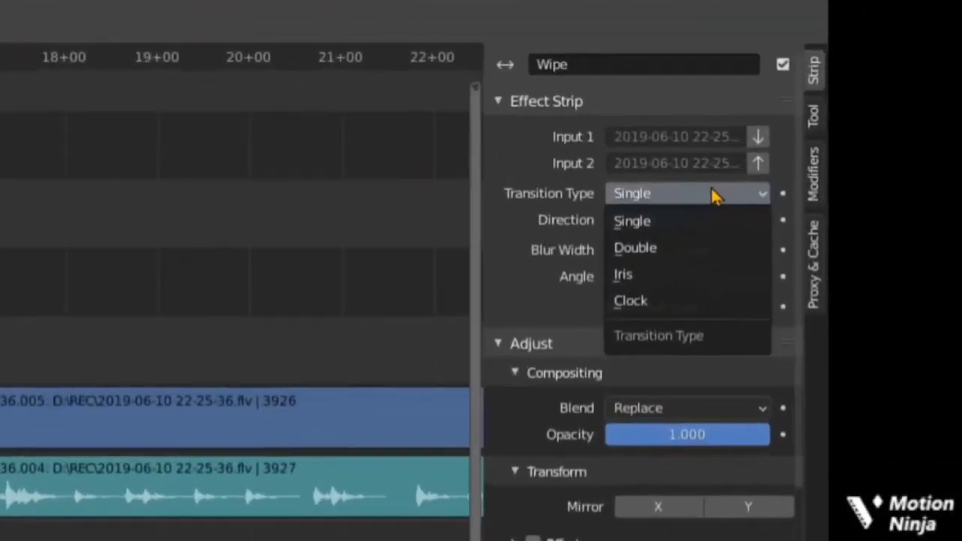
pyautogui.click(661, 221)
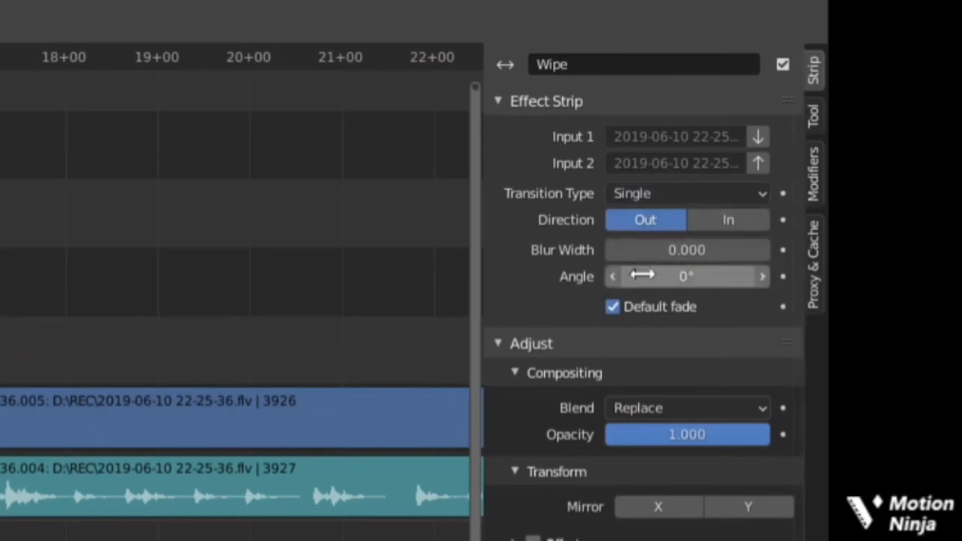
pyautogui.scroll(-2, 849, 444)
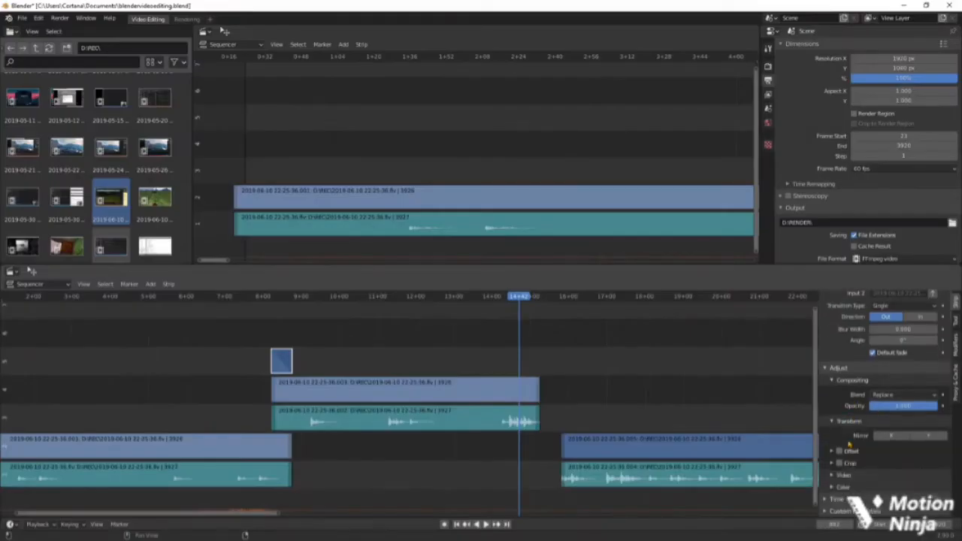
pyautogui.scroll(2, 880, 435)
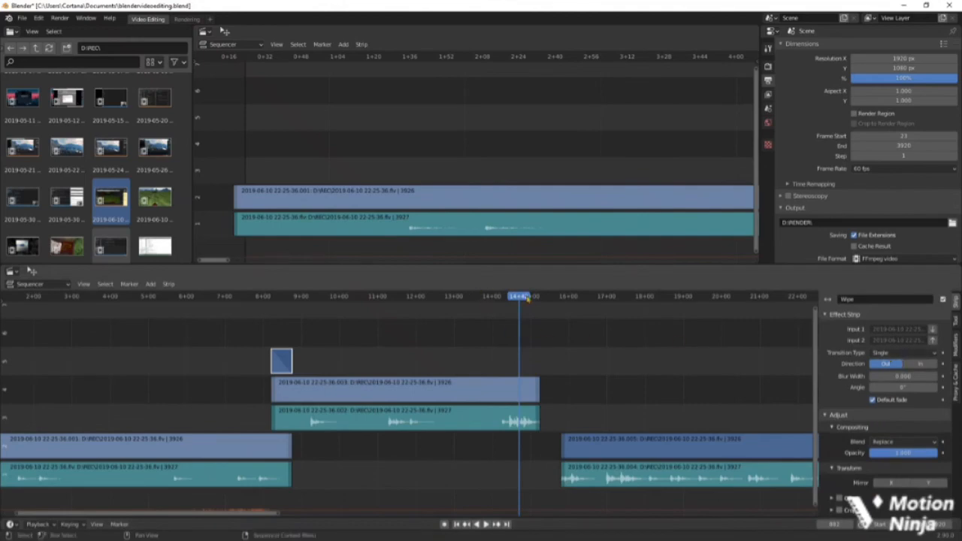
# Place the playhead just before the wipe transition and switch the upper editor to the Preview view.
pyautogui.moveTo(521, 299); pyautogui.dragTo(268, 298)
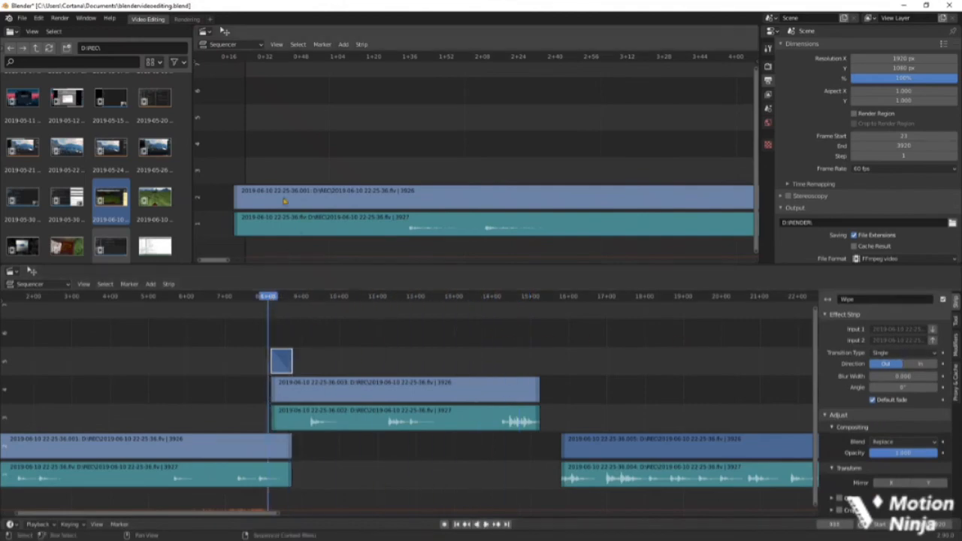
pyautogui.click(225, 44)
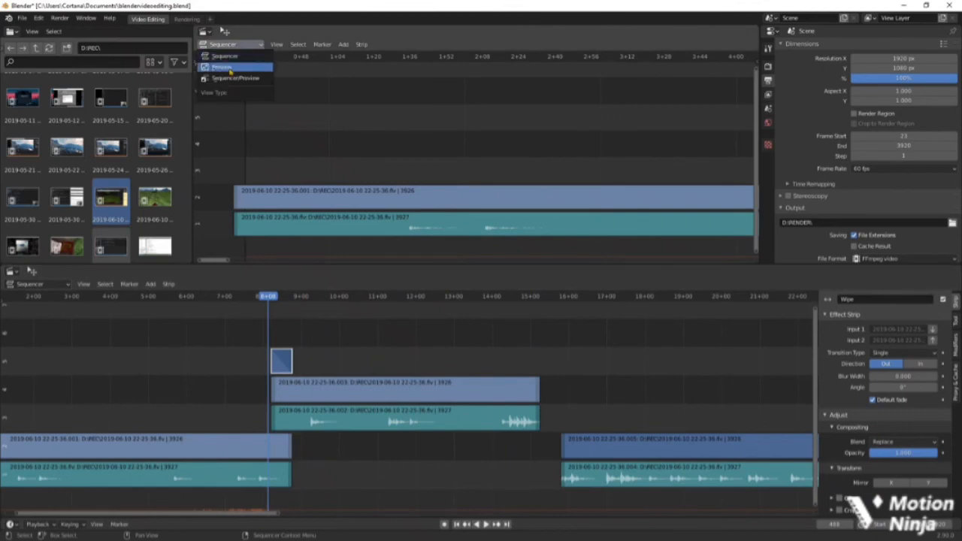
pyautogui.click(229, 68)
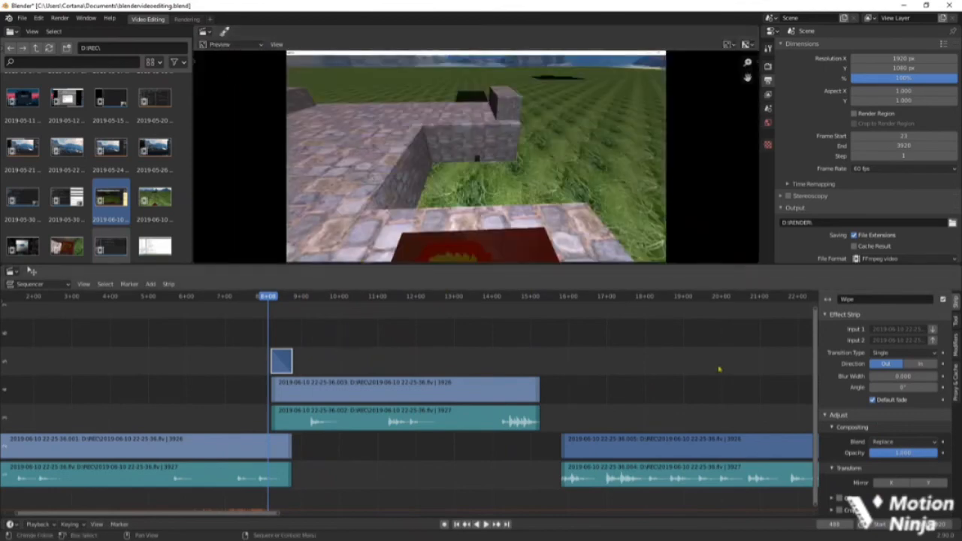
# Play the edit through the wipe transition, replay it from just before the overlap, and pause partway through the wipe.
pyautogui.press('space')
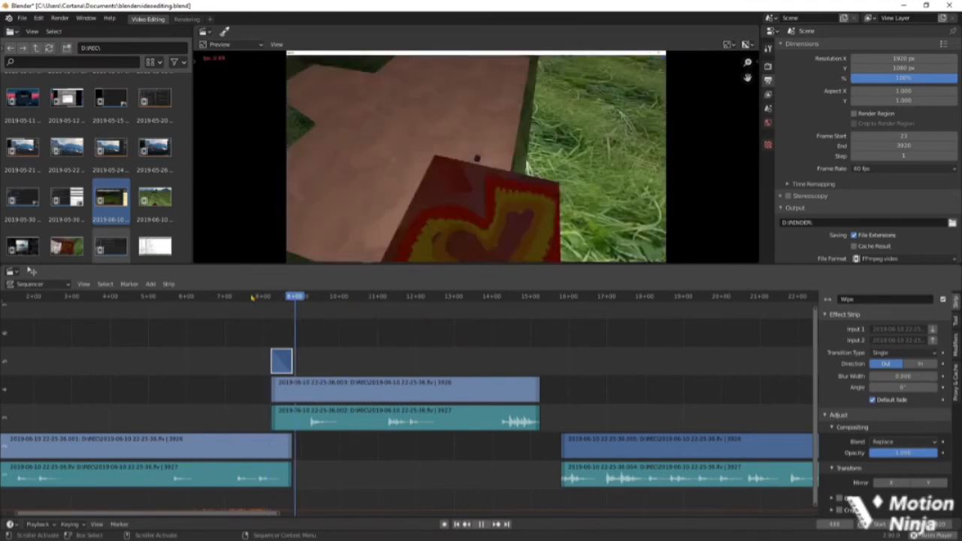
pyautogui.press('space')
pyautogui.click(260, 296)
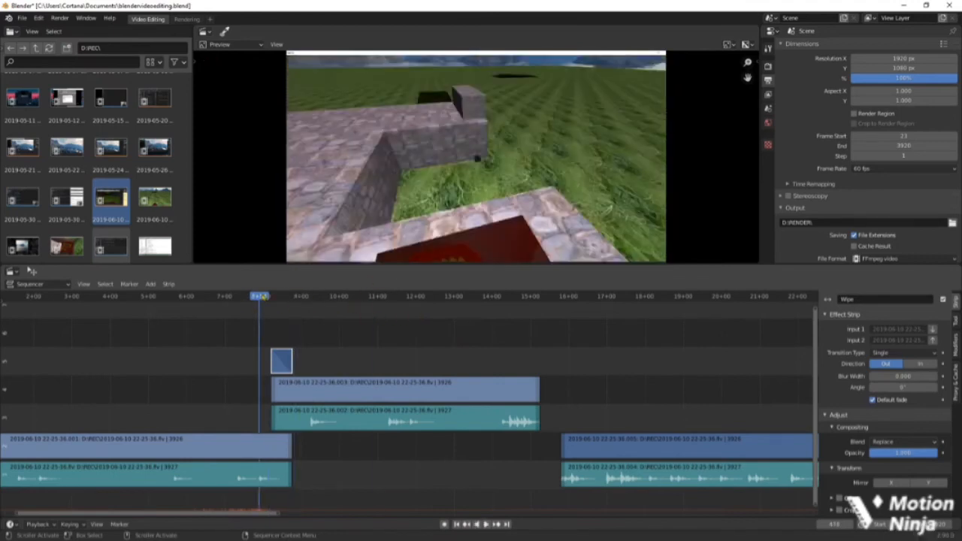
pyautogui.press('space')
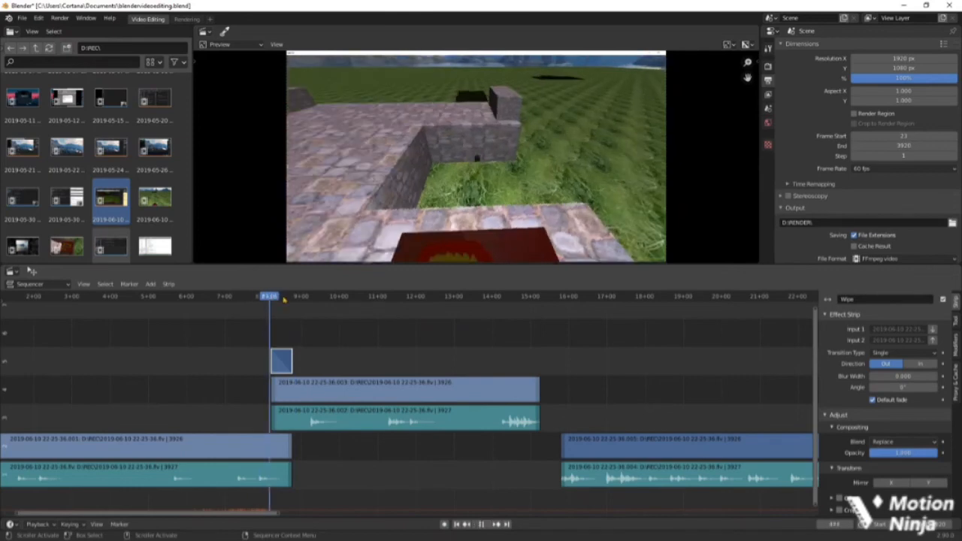
pyautogui.press('space')
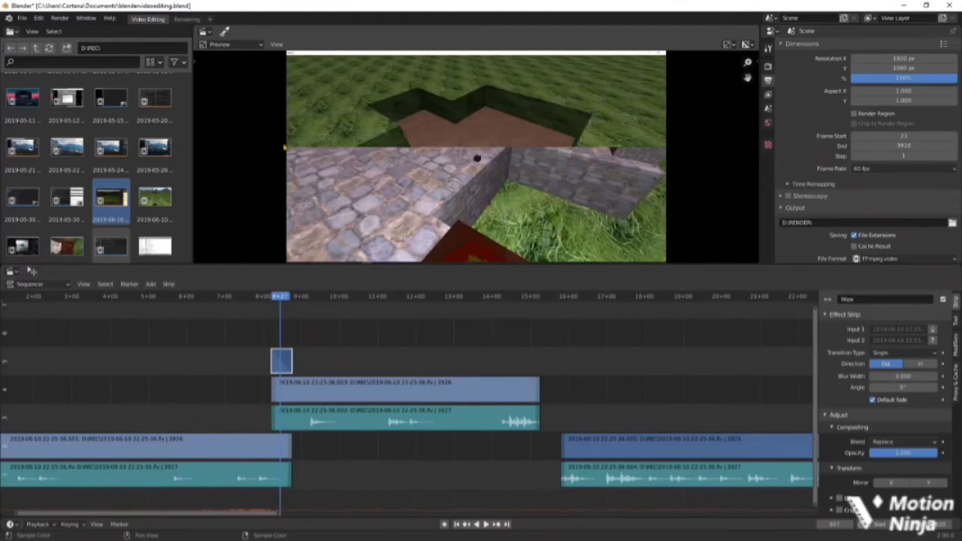
# Set the wipe's transition type to Double and its blur width to 0.051.
pyautogui.moveTo(885, 376)
pyautogui.mouseDown()
pyautogui.moveTo(909, 376)
pyautogui.moveTo(899, 376)
pyautogui.mouseUp()
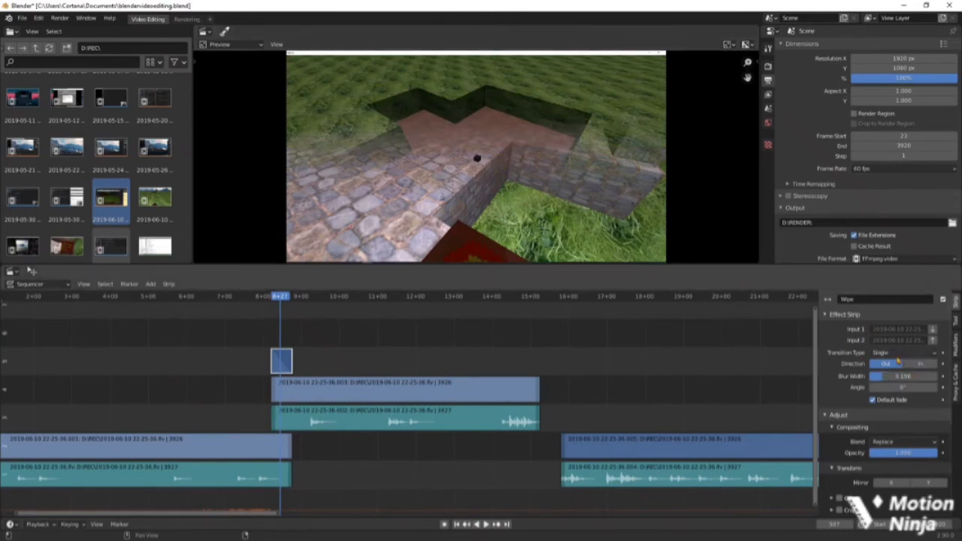
pyautogui.click(905, 352)
pyautogui.click(891, 376)
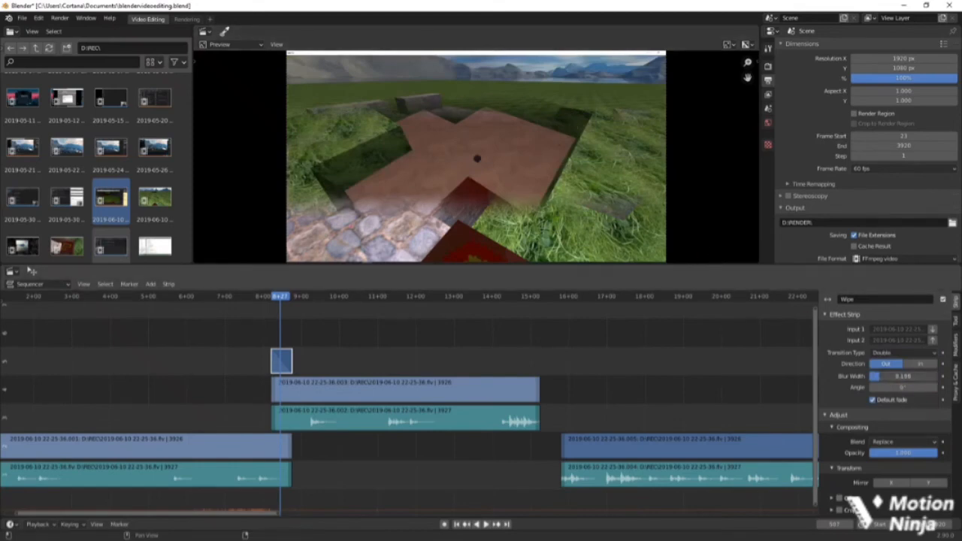
pyautogui.moveTo(882, 376); pyautogui.dragTo(873, 376)
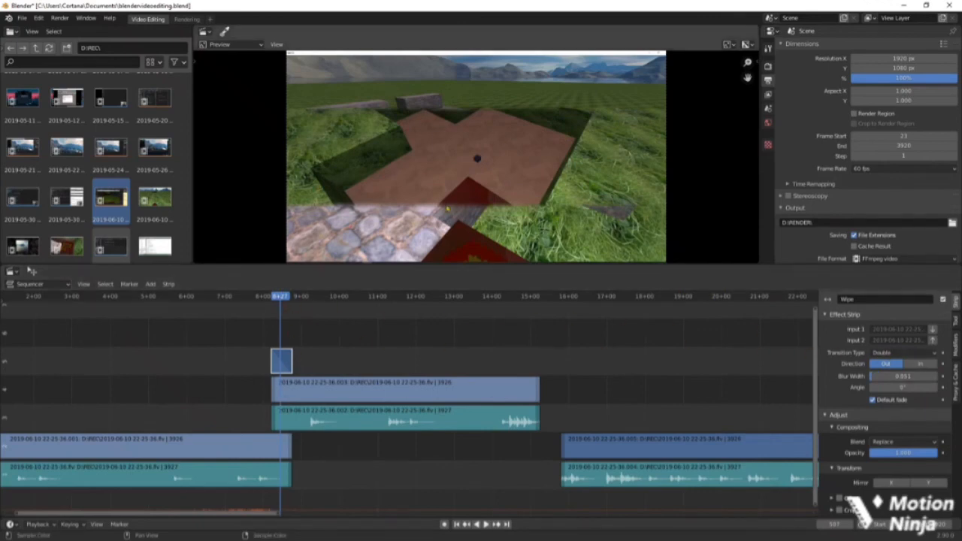
pyautogui.click(631, 380)
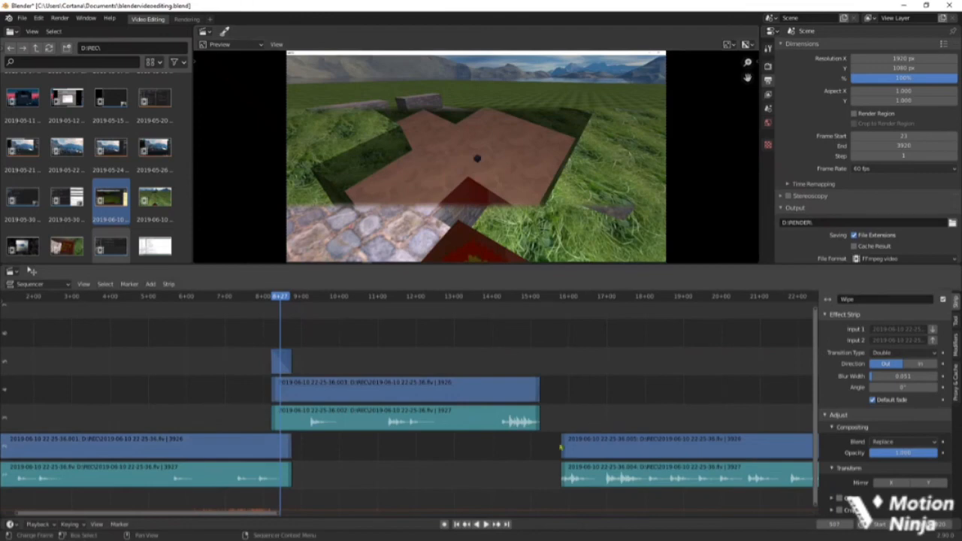
# Select the first and second pieces' overlapping sound strips and crossfade their sounds.
pyautogui.click(259, 474)
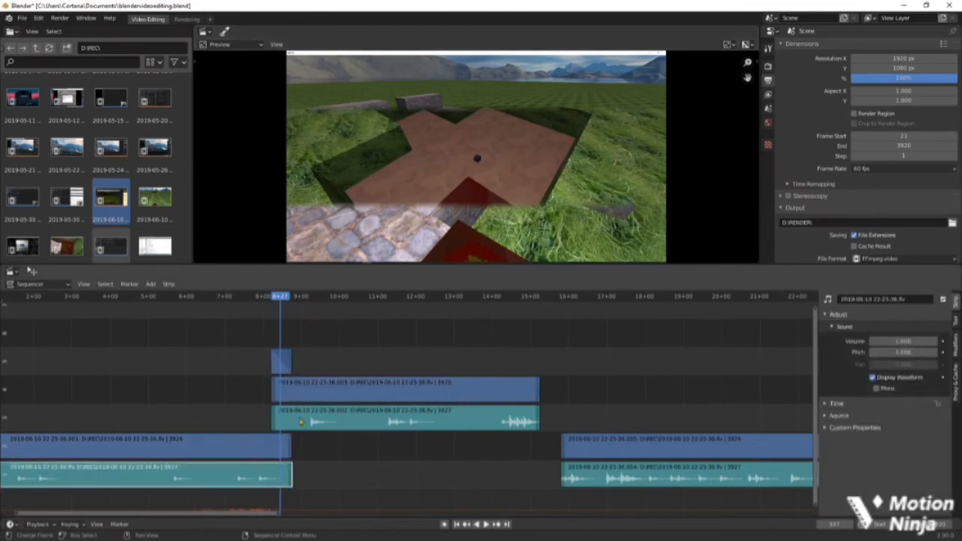
pyautogui.click(300, 422)
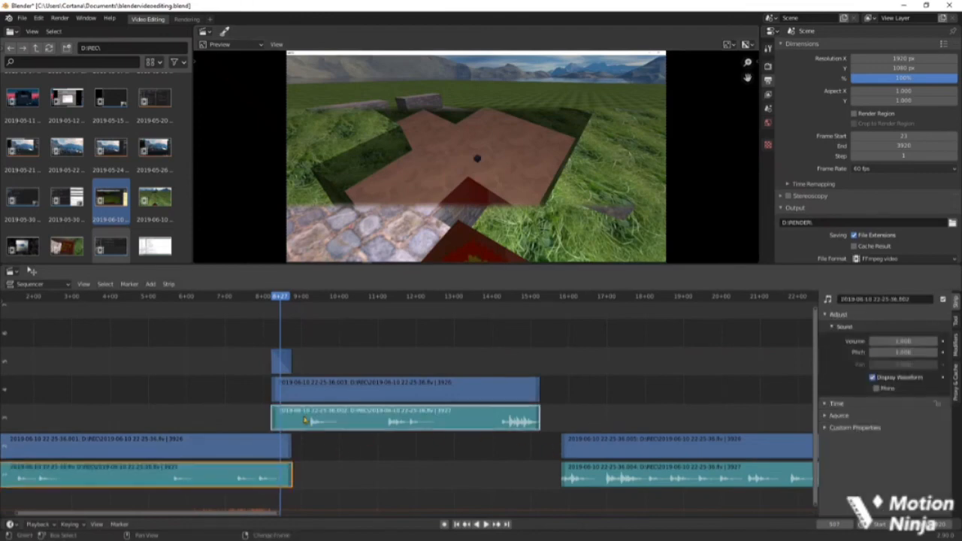
pyautogui.click(280, 479)
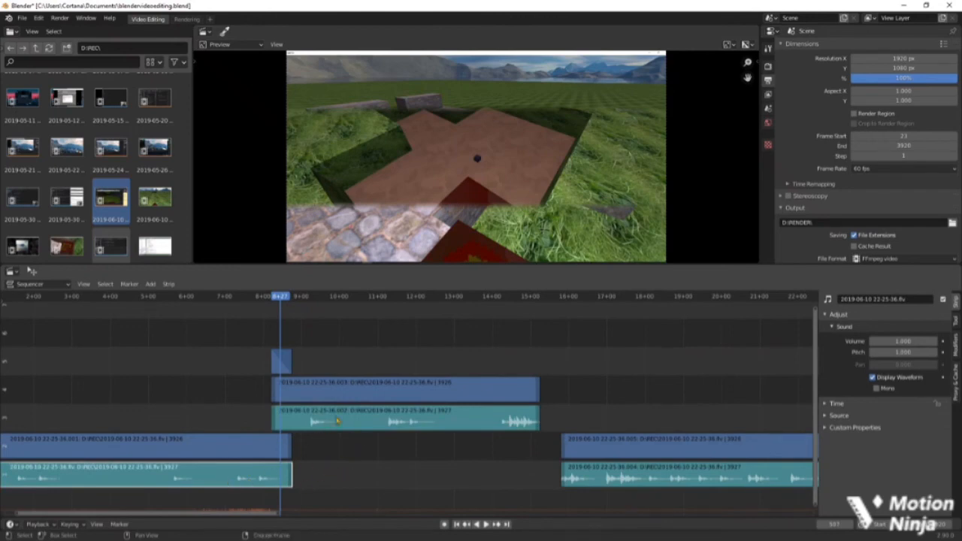
pyautogui.keyDown('shift'); pyautogui.click(337, 422); pyautogui.keyUp('shift')
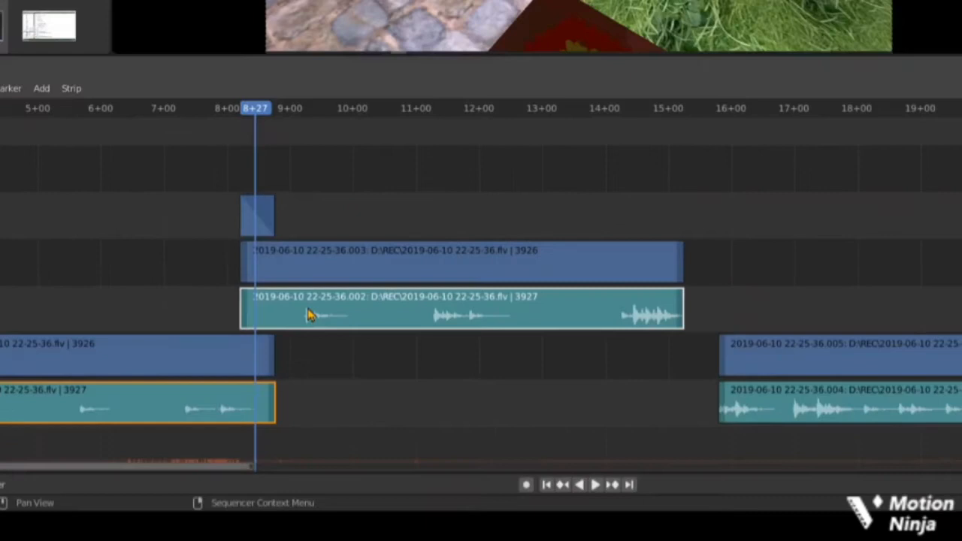
pyautogui.rightClick(313, 421)
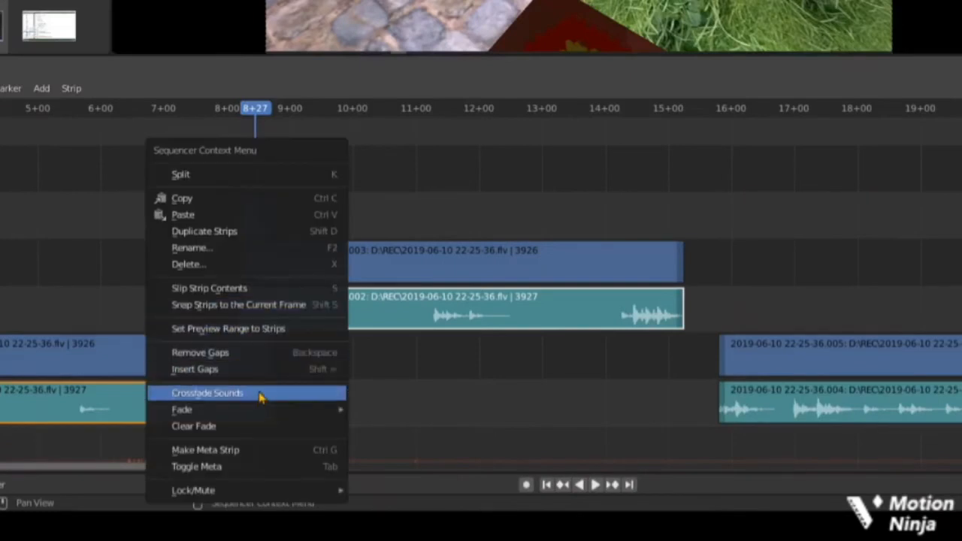
pyautogui.click(259, 397)
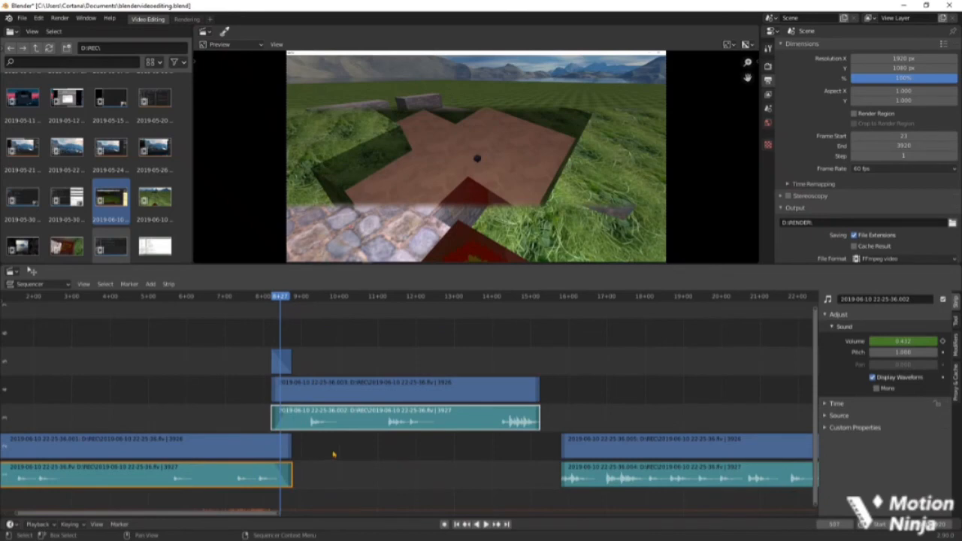
# Move the third piece's movie and sound strips earlier so they overlap the end of the second piece.
pyautogui.click(466, 452)
pyautogui.moveTo(557, 395); pyautogui.dragTo(622, 511)
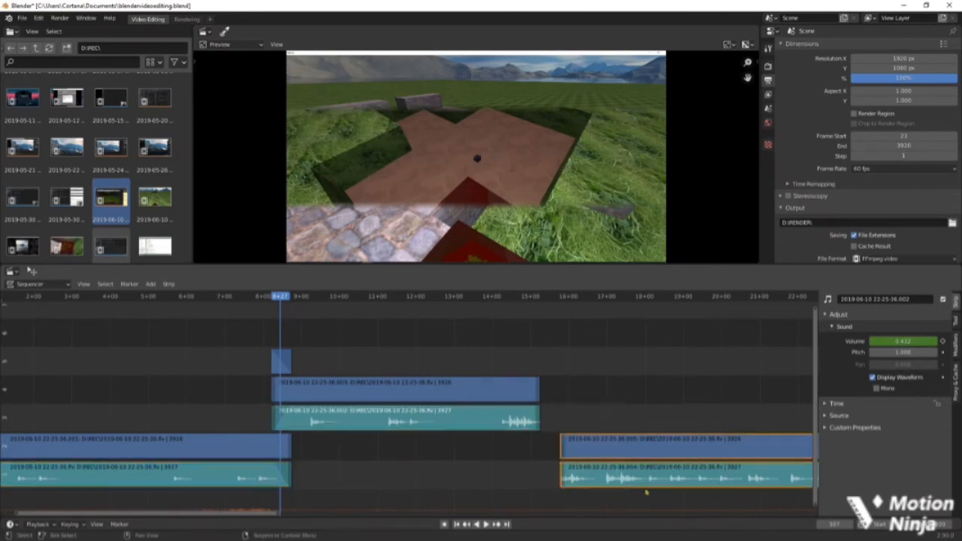
pyautogui.moveTo(664, 482); pyautogui.dragTo(622, 483)
pyautogui.click(529, 390)
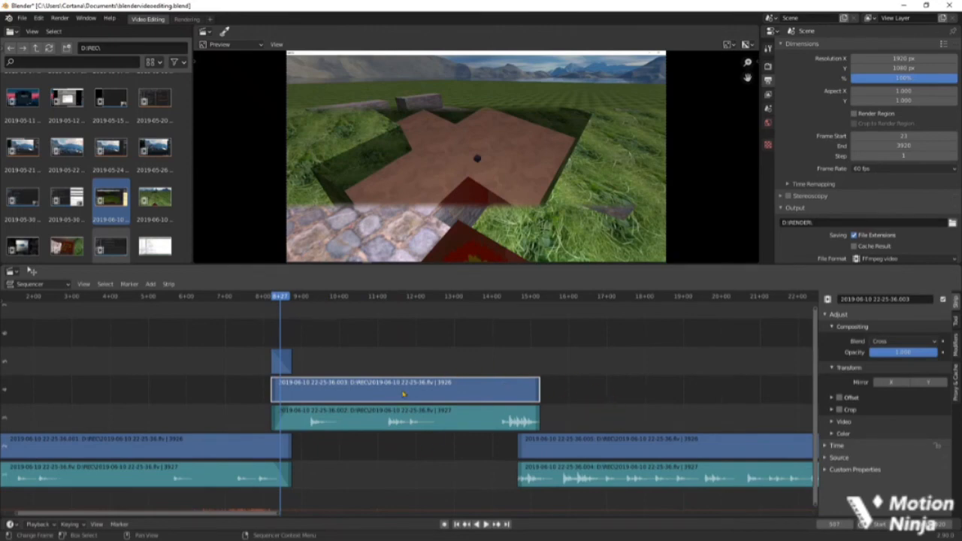
# Delete the wipe effect strip above the first overlap.
pyautogui.scroll(-3, 575, 413)
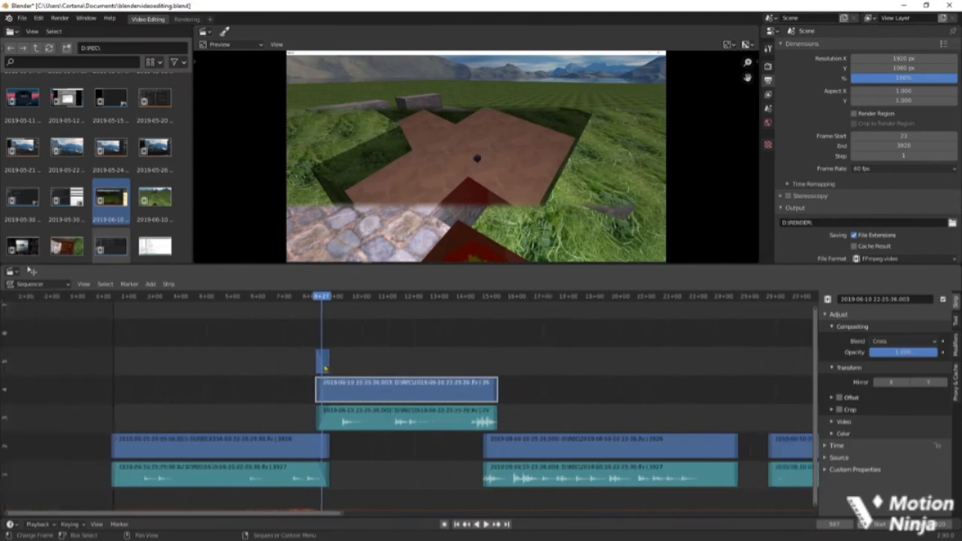
pyautogui.click(323, 363)
pyautogui.press('Delete')
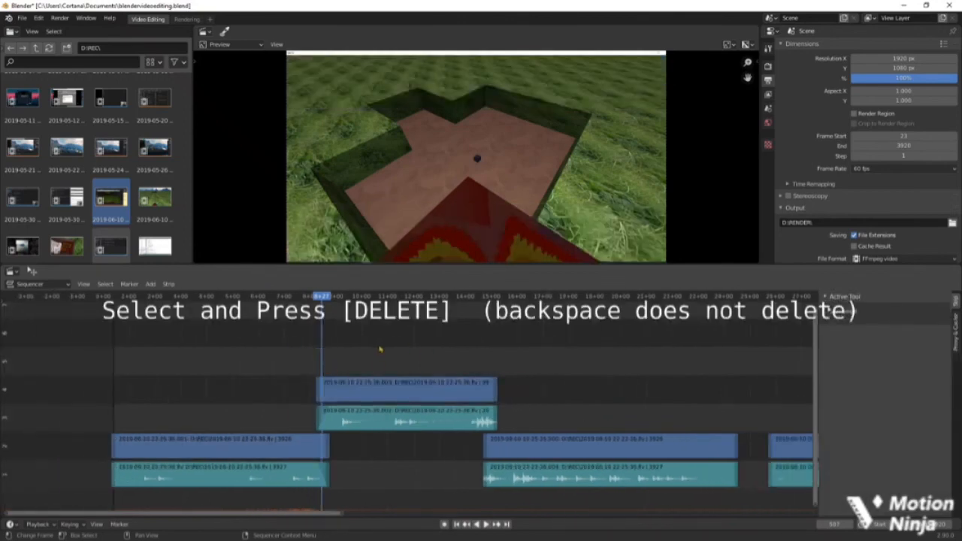
# Select the third piece's movie and sound strips and move them later, clear of the second piece.
pyautogui.moveTo(379, 347); pyautogui.dragTo(451, 348)
pyautogui.moveTo(440, 412); pyautogui.dragTo(538, 499)
pyautogui.moveTo(592, 470); pyautogui.dragTo(619, 418)
# Try to place the second piece's strips on channels 1 and 2 beside the first piece, and undo that move.
pyautogui.moveTo(453, 399); pyautogui.dragTo(409, 323)
pyautogui.moveTo(454, 327); pyautogui.dragTo(466, 361)
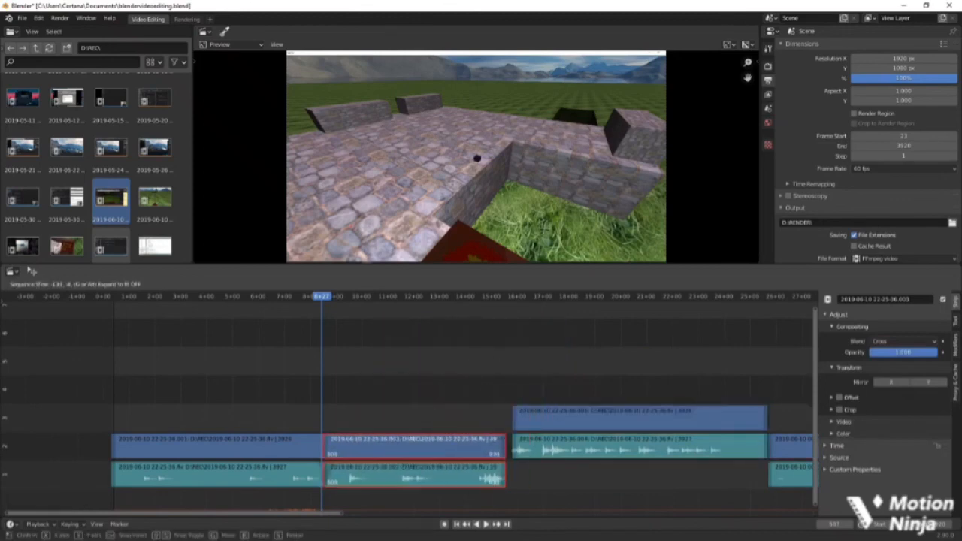
pyautogui.click(363, 458)
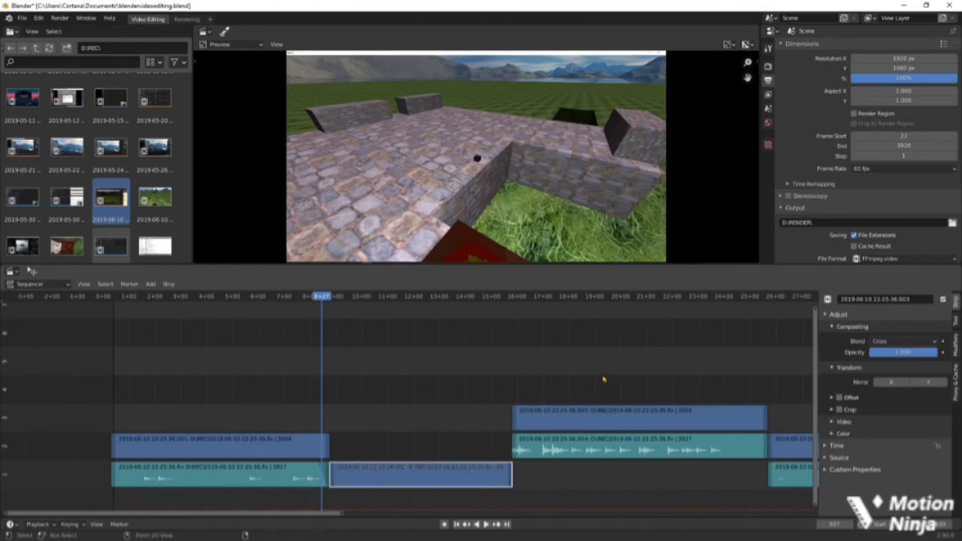
pyautogui.hotkey('ctrl', 'z')
pyautogui.click(589, 394)
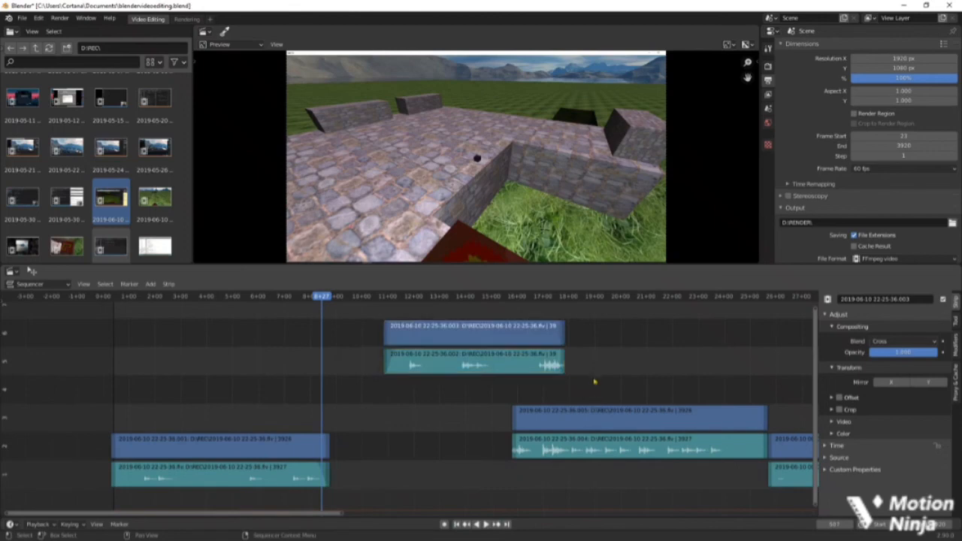
# Move the third piece's strips to channels 3 and 4 and place the second piece's on channels 1 and 2 directly after the first.
pyautogui.moveTo(594, 383); pyautogui.dragTo(639, 476)
pyautogui.moveTo(623, 421); pyautogui.dragTo(671, 393)
pyautogui.click(476, 339)
pyautogui.moveTo(476, 338); pyautogui.dragTo(424, 440)
pyautogui.click(514, 388)
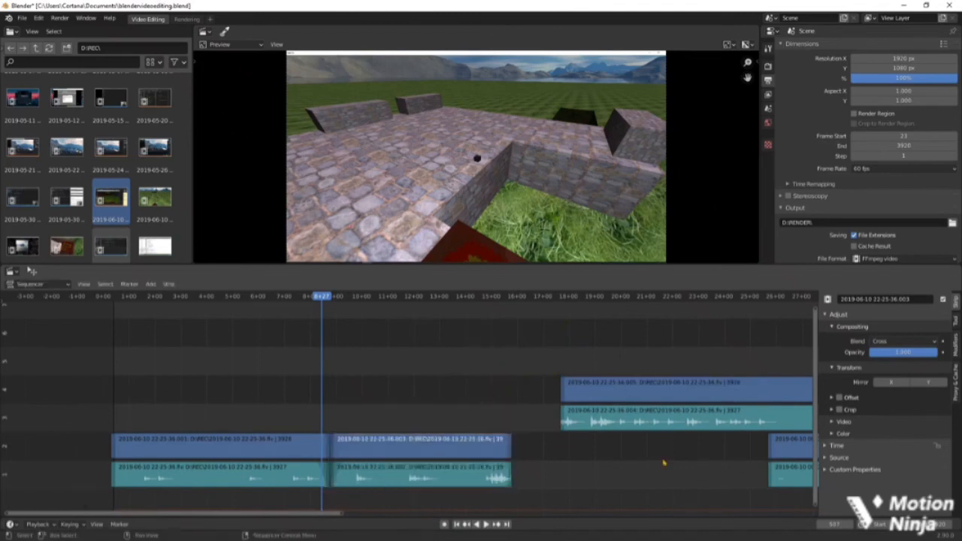
# Shift the later pieces further along the timeline and place the third piece's strips on channels 1 and 2 directly after the second.
pyautogui.keyDown('ctrl'); pyautogui.scroll(-9, 640, 465); pyautogui.keyUp('ctrl')
pyautogui.scroll(-16, 558, 474)
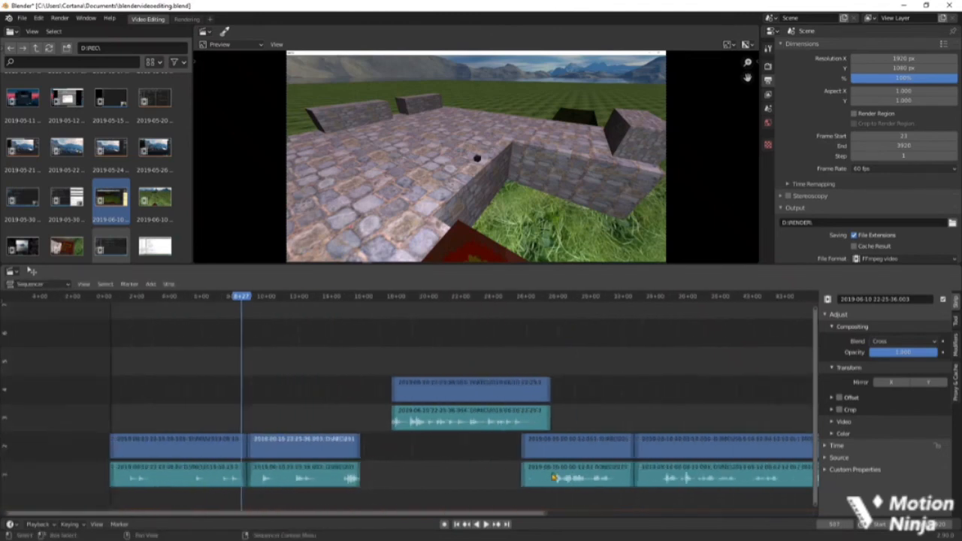
pyautogui.moveTo(430, 438); pyautogui.dragTo(774, 483)
pyautogui.moveTo(619, 459); pyautogui.dragTo(691, 455)
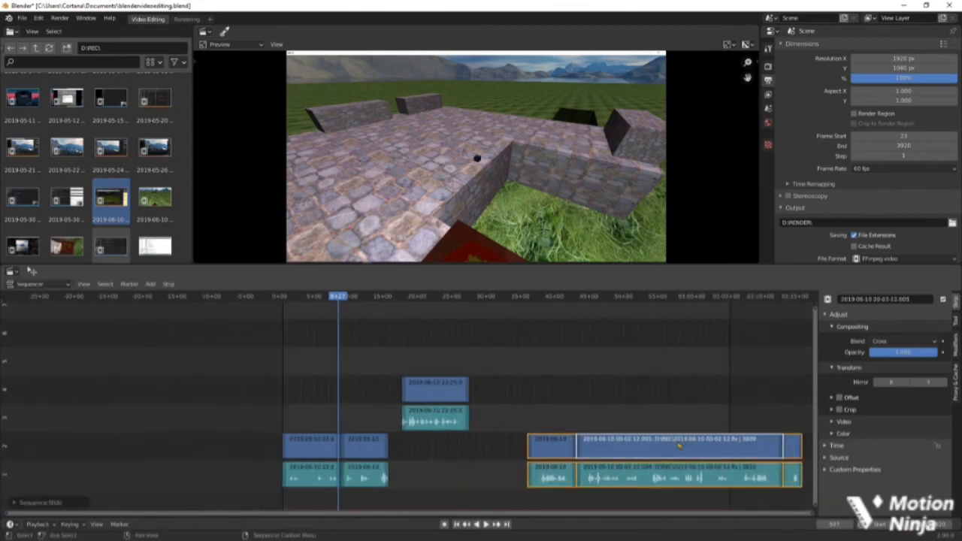
pyautogui.moveTo(406, 357); pyautogui.dragTo(441, 447)
pyautogui.moveTo(429, 414); pyautogui.dragTo(414, 465)
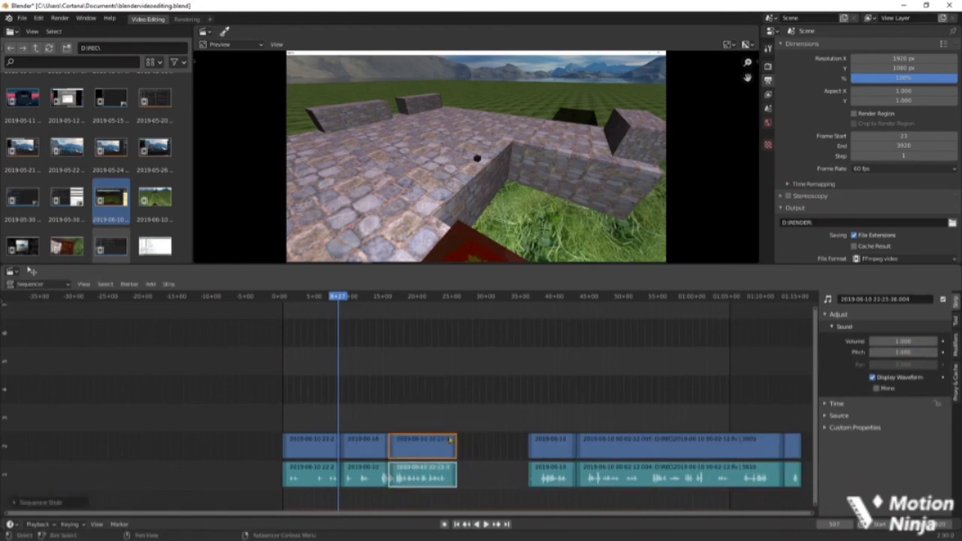
# Move the fourth piece's movie and sound strips to channels 3 and 4, overlapping the end of the third piece.
pyautogui.moveTo(504, 383); pyautogui.dragTo(812, 500)
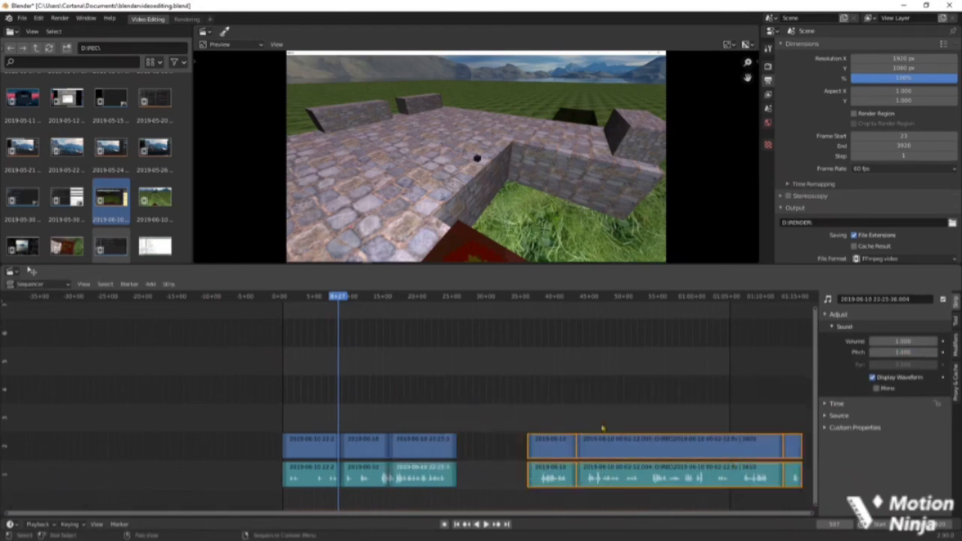
pyautogui.click(578, 405)
pyautogui.click(539, 356)
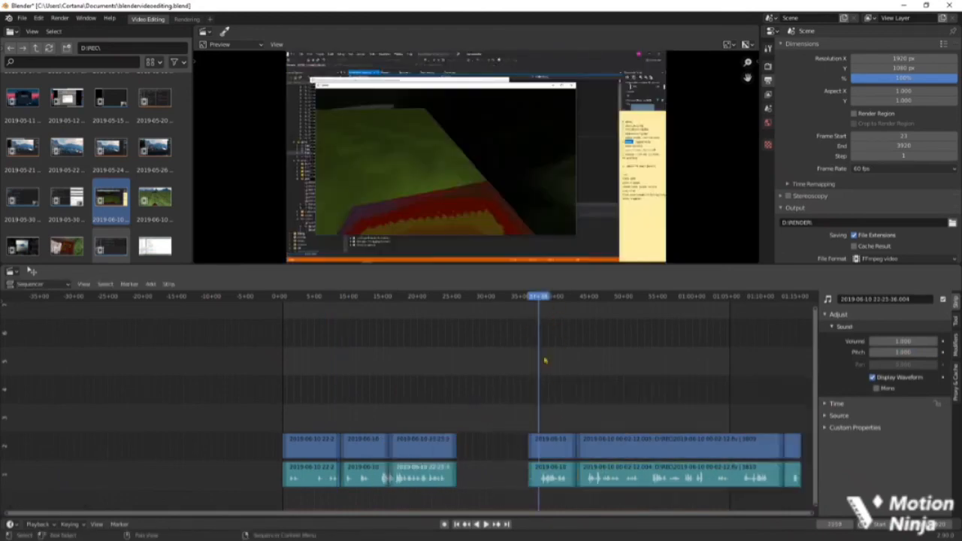
pyautogui.moveTo(548, 404); pyautogui.dragTo(560, 498)
pyautogui.moveTo(561, 439); pyautogui.dragTo(483, 378)
# Move all remaining strips earlier so they start directly after the fourth piece.
pyautogui.moveTo(565, 397); pyautogui.dragTo(800, 501)
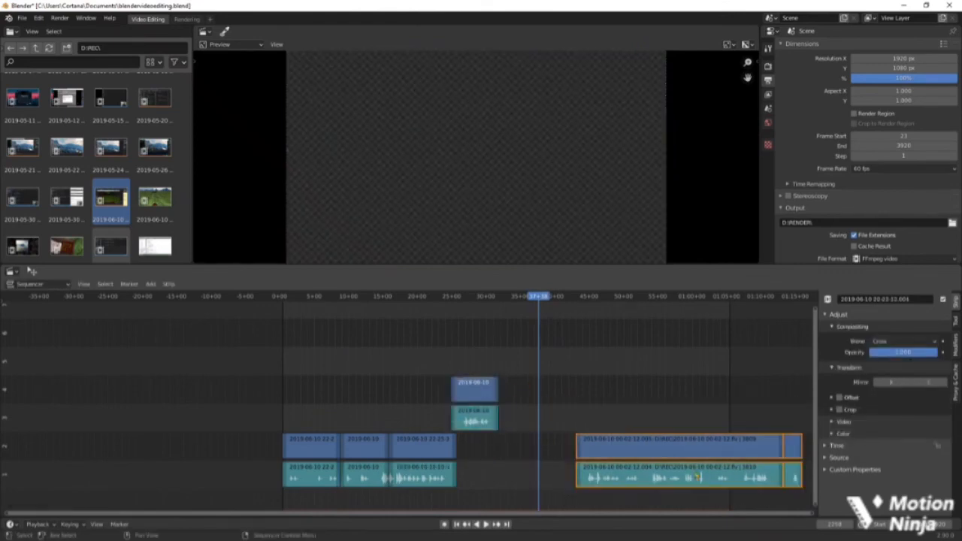
pyautogui.moveTo(667, 466); pyautogui.dragTo(589, 467)
pyautogui.click(583, 393)
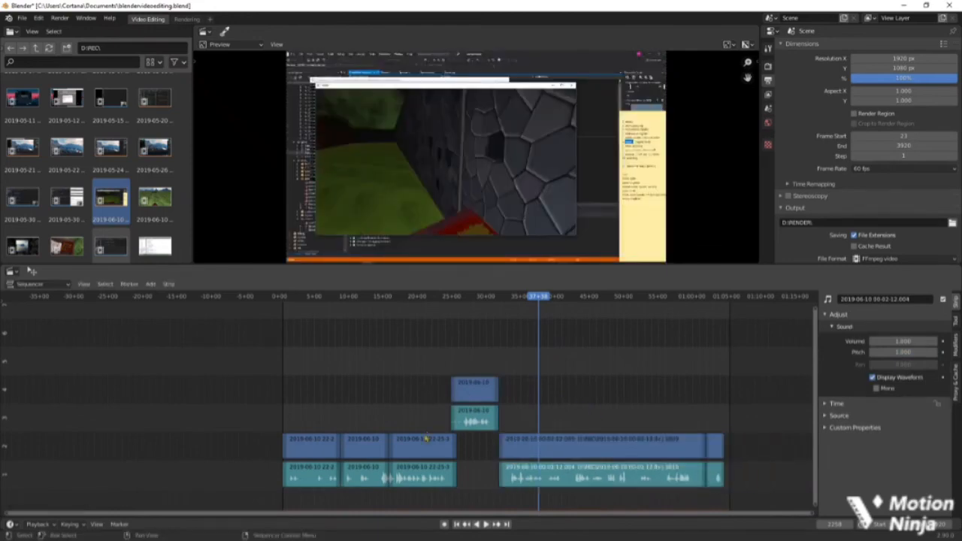
# Move the fourth piece's movie and sound strips slightly earlier to lengthen their overlap with the third piece.
pyautogui.scroll(6, 426, 438)
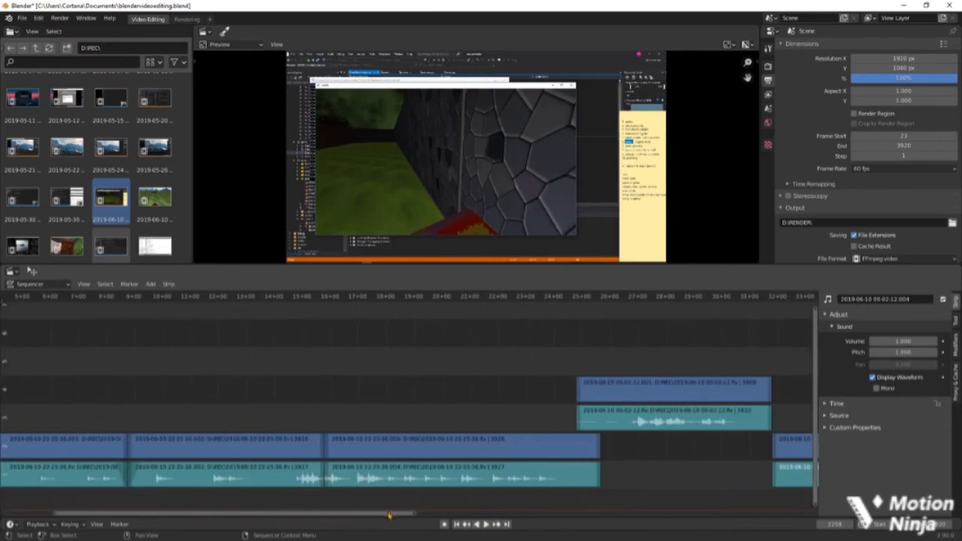
pyautogui.moveTo(389, 515); pyautogui.dragTo(493, 515)
pyautogui.scroll(8, 427, 487)
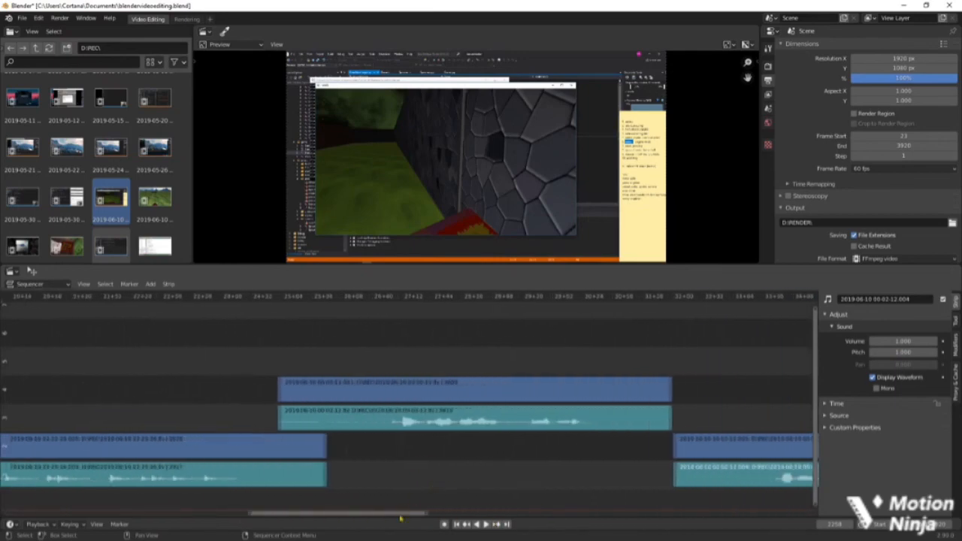
pyautogui.moveTo(401, 515); pyautogui.dragTo(393, 515)
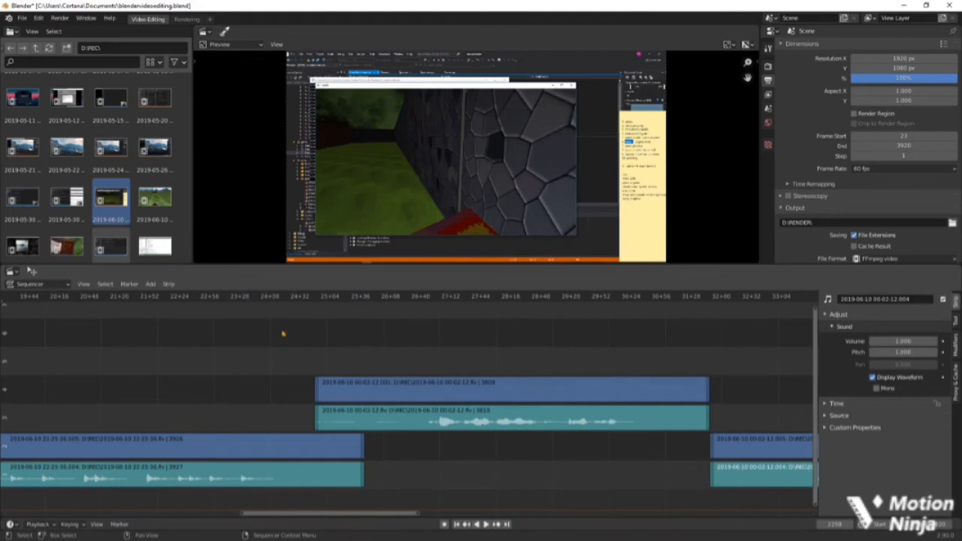
pyautogui.moveTo(337, 353); pyautogui.dragTo(462, 448)
pyautogui.moveTo(422, 356); pyautogui.dragTo(434, 382)
pyautogui.click(432, 478)
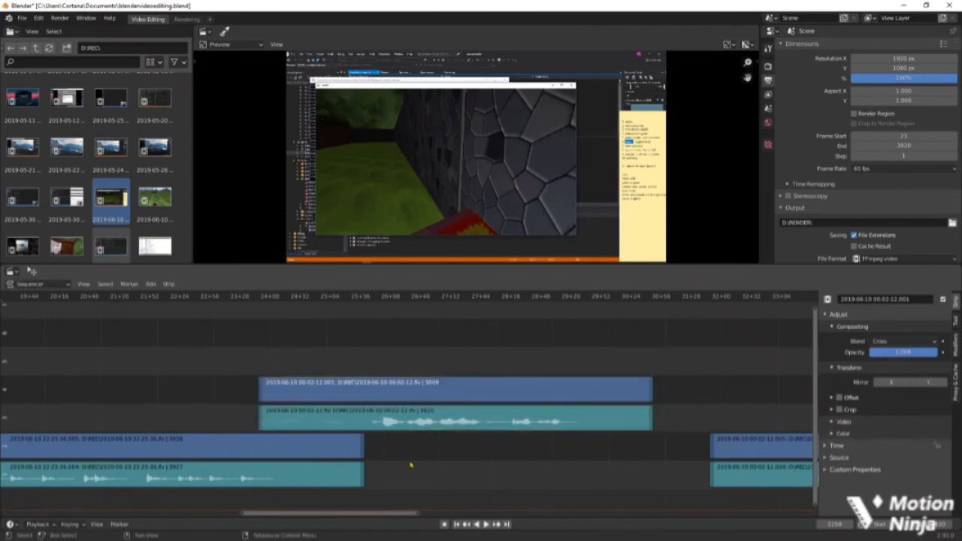
# Add a Wipe transition between the overlapping third and fourth movie strips and set its transition type to Iris.
pyautogui.click(304, 451)
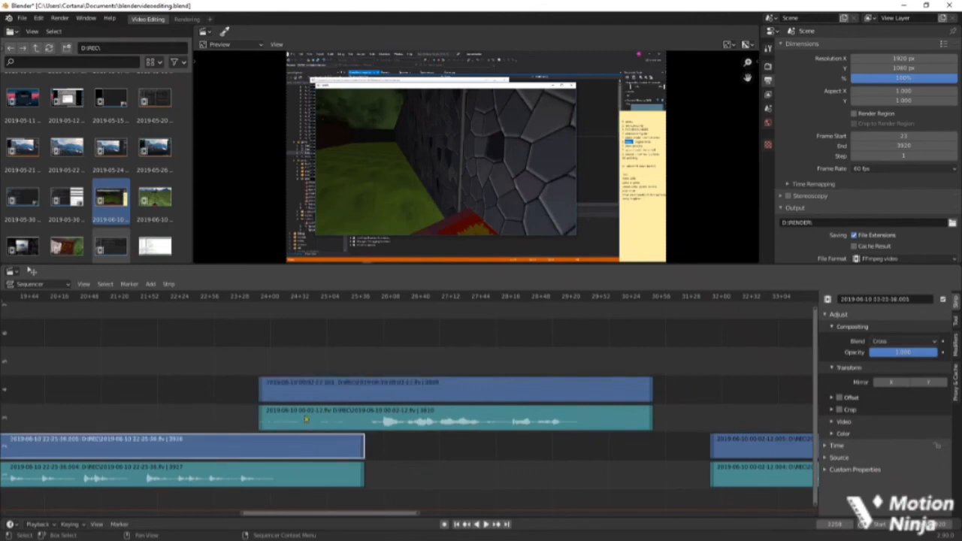
pyautogui.keyDown('shift'); pyautogui.click(315, 396); pyautogui.keyUp('shift')
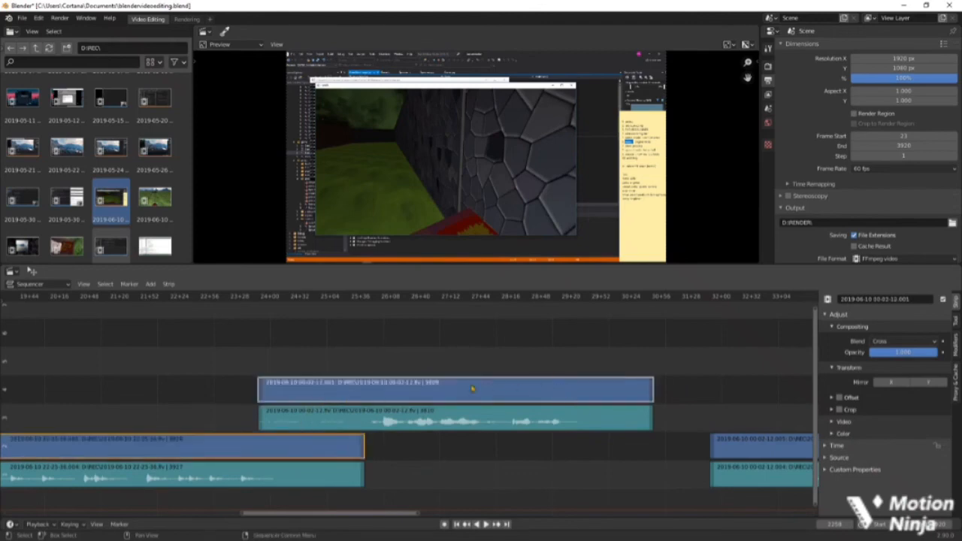
pyautogui.rightClick(310, 383)
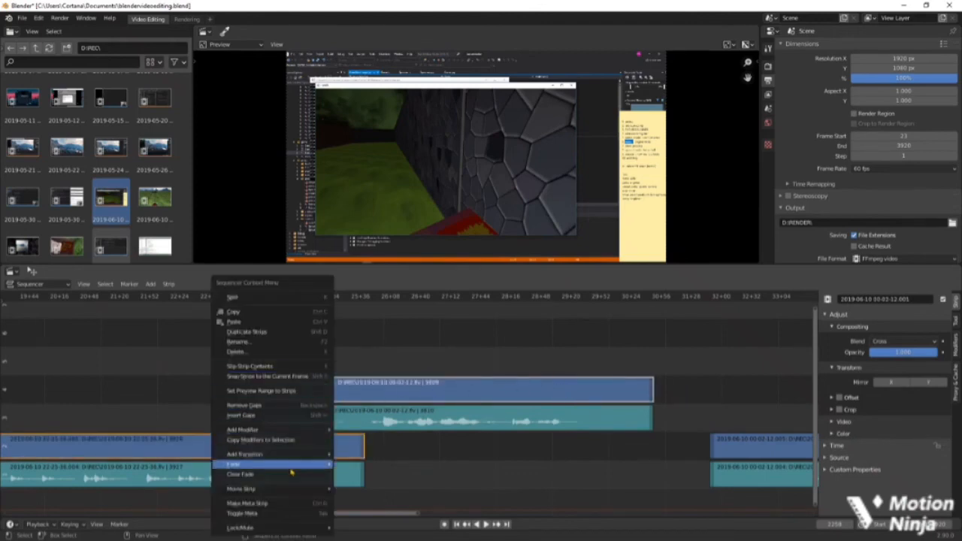
pyautogui.moveTo(291, 468)
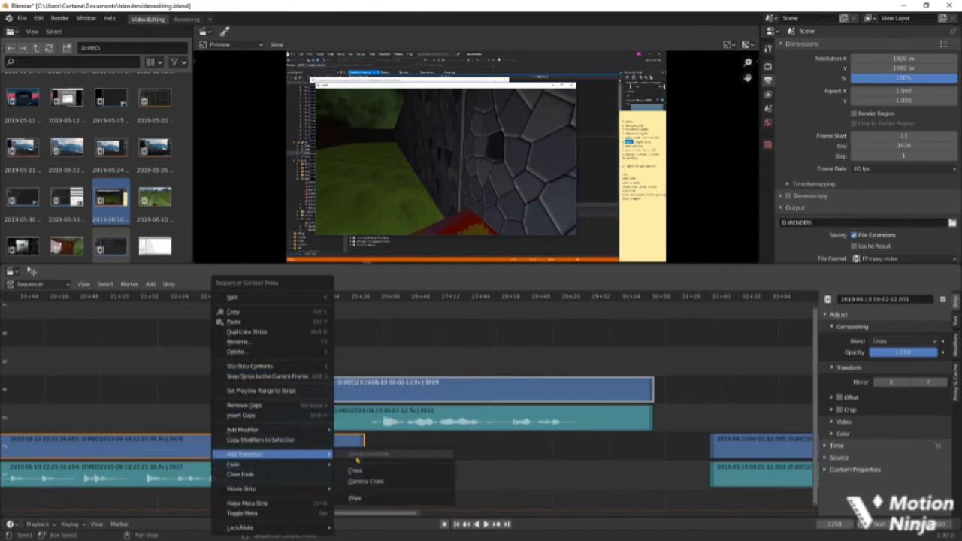
pyautogui.click(359, 499)
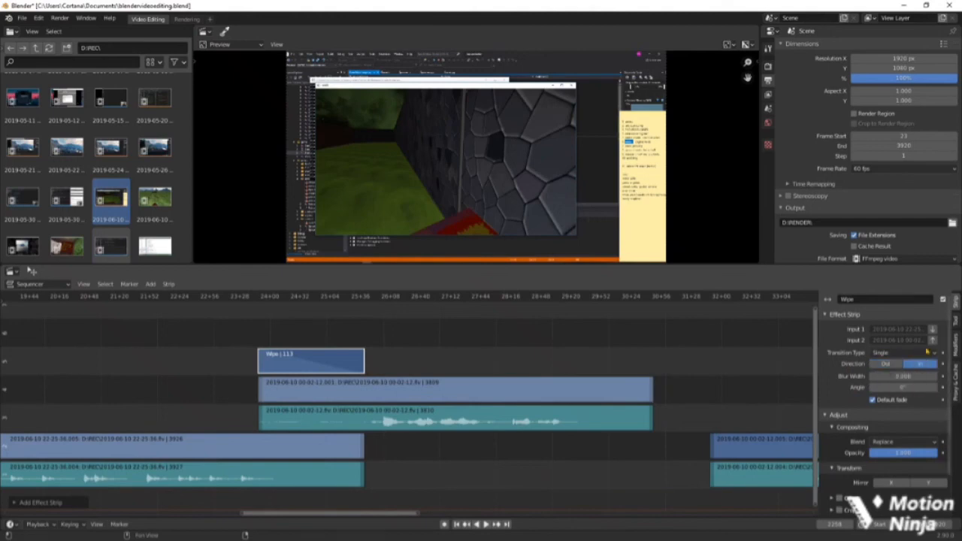
pyautogui.click(926, 353)
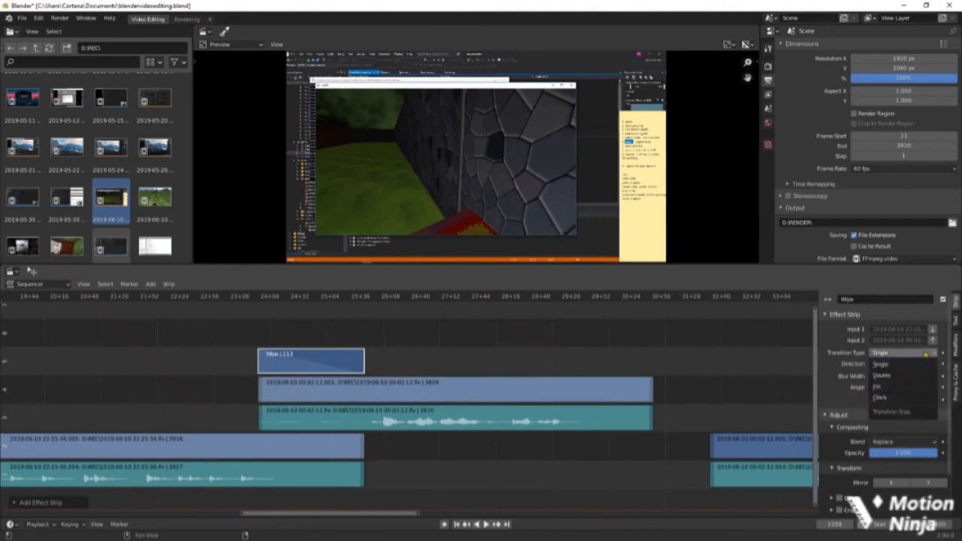
pyautogui.click(891, 387)
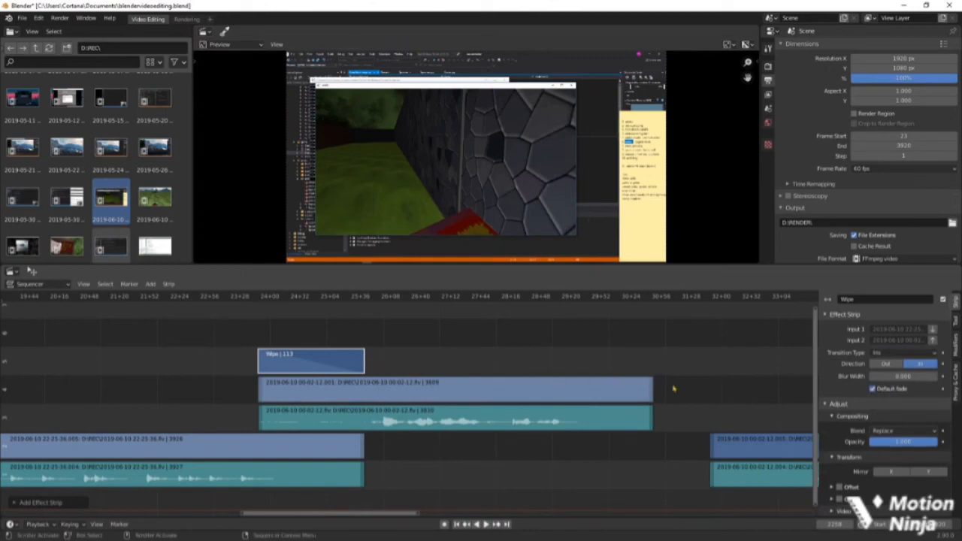
# Select the third and fourth pieces' overlapping sound strips and crossfade their sounds.
pyautogui.click(302, 464)
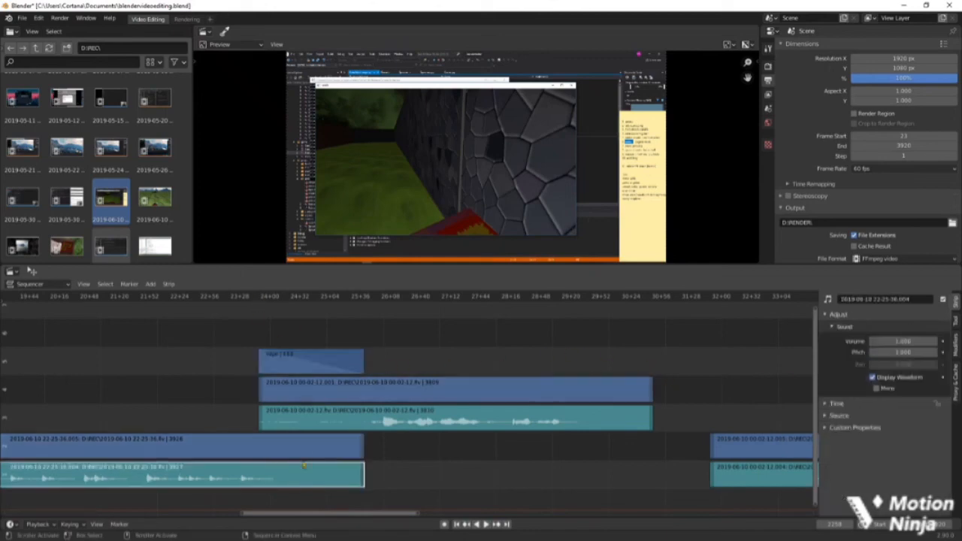
pyautogui.keyDown('shift'); pyautogui.click(304, 418); pyautogui.keyUp('shift')
pyautogui.rightClick(306, 423)
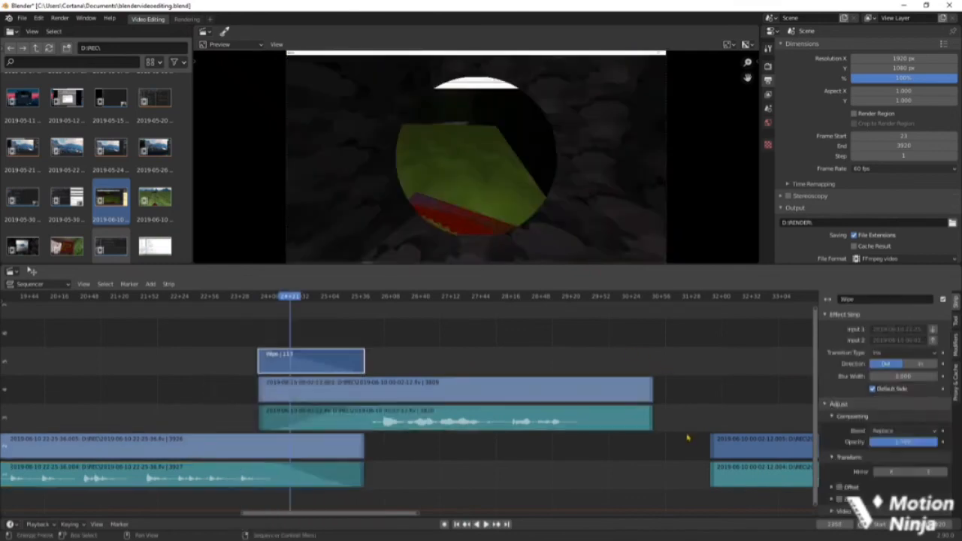
# Select the remaining strips after the fourth piece and move them earlier to close the gap to its end.
pyautogui.keyDown('ctrl'); pyautogui.scroll(-3, 681, 430); pyautogui.keyUp('ctrl')
pyautogui.scroll(-20, 655, 434)
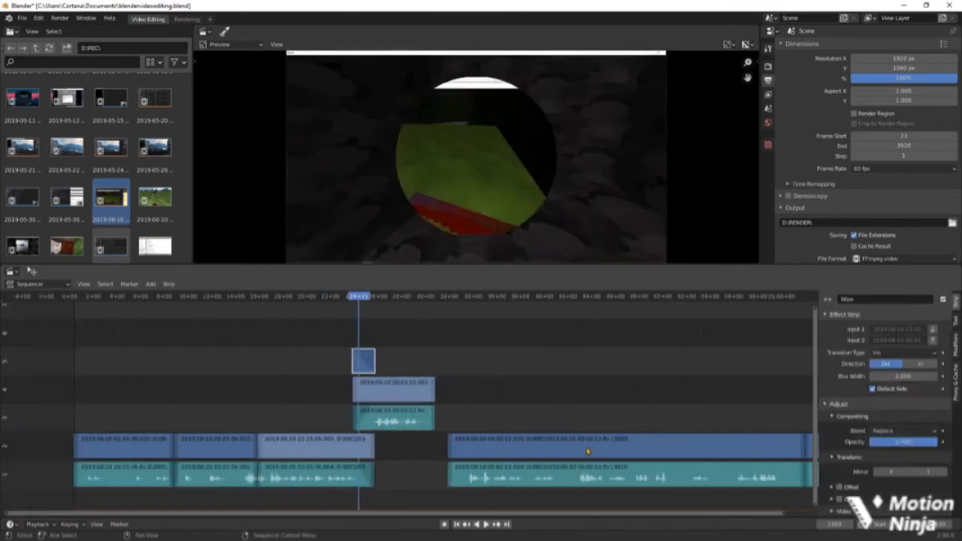
pyautogui.scroll(-5, 588, 451)
pyautogui.moveTo(398, 436); pyautogui.dragTo(660, 485)
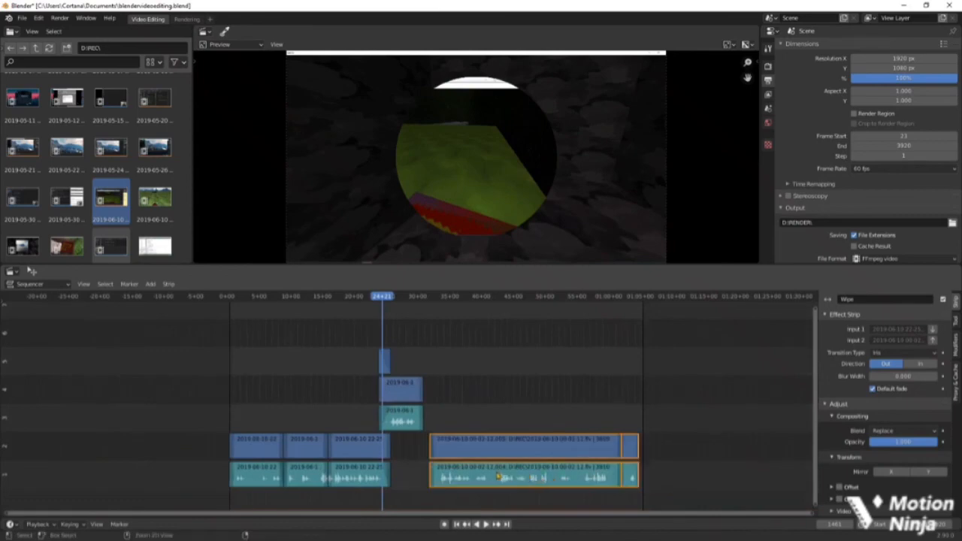
pyautogui.click(492, 397)
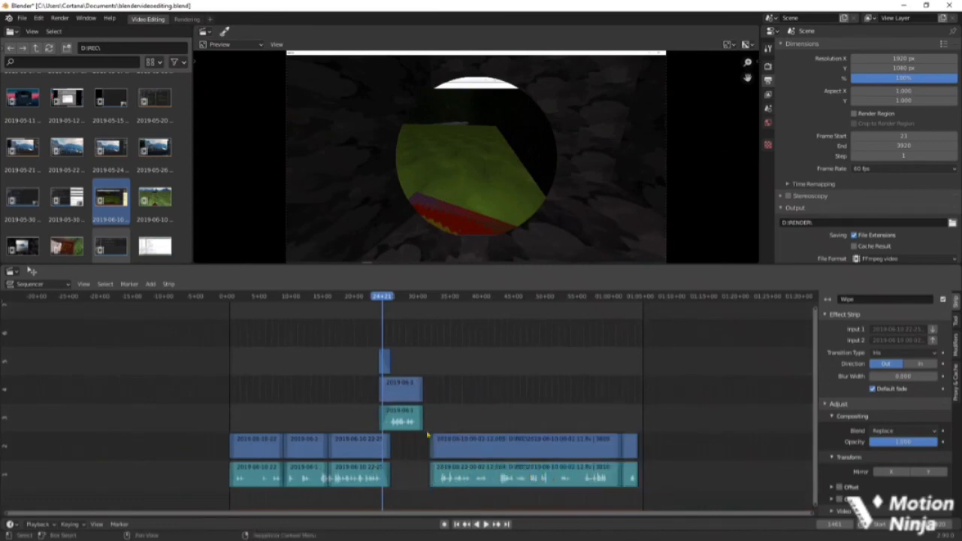
pyautogui.moveTo(427, 430); pyautogui.dragTo(636, 479)
pyautogui.moveTo(531, 449); pyautogui.dragTo(524, 443)
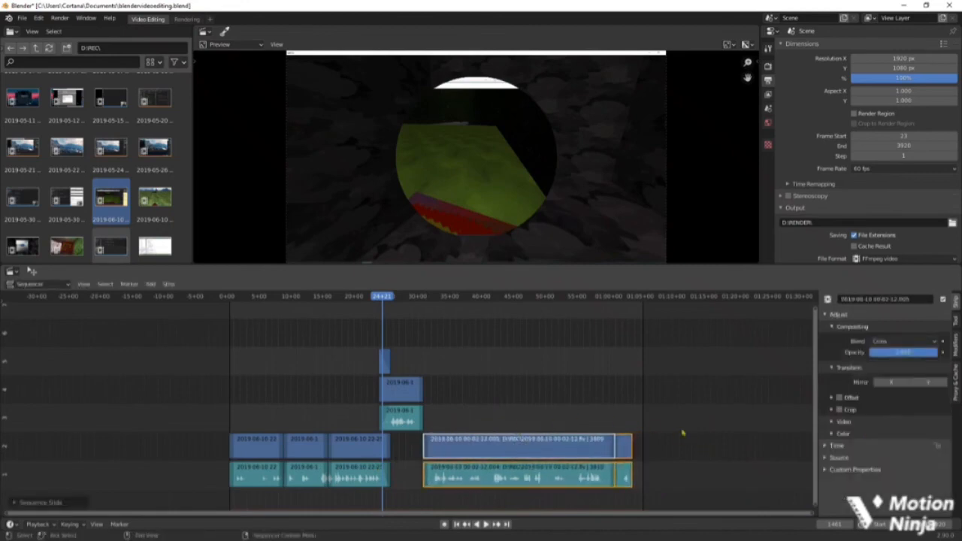
# Set the project's end frame to 3808 so it matches the end of the last strips.
pyautogui.moveTo(940, 523); pyautogui.dragTo(875, 523)
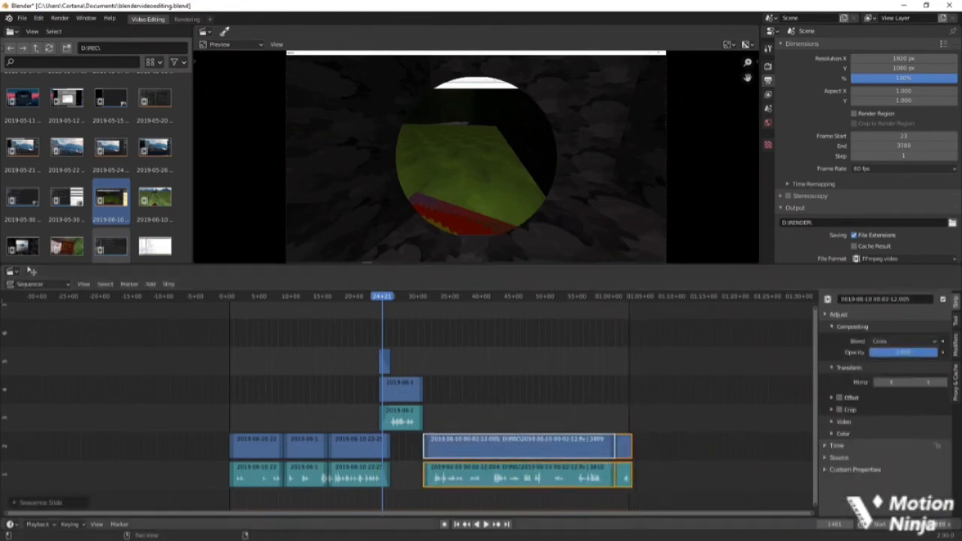
pyautogui.click(742, 388)
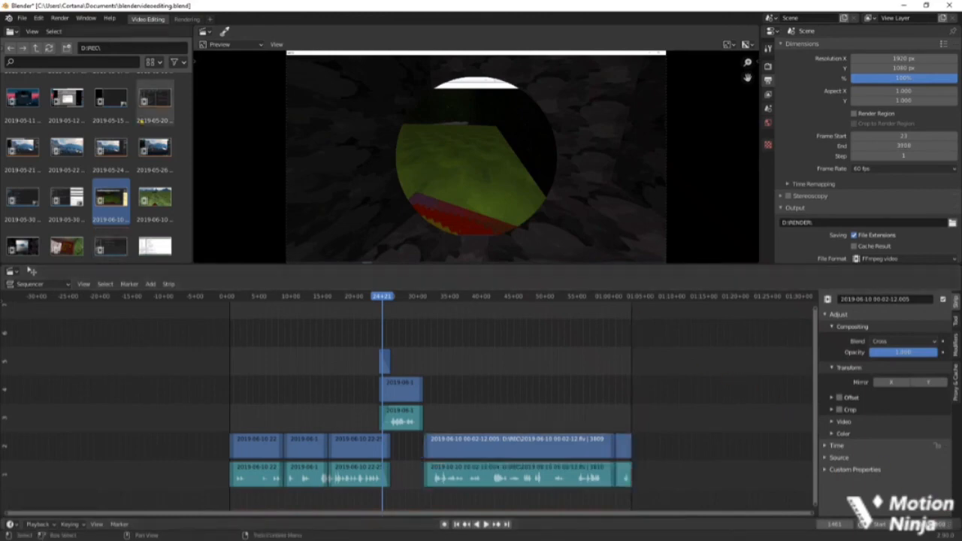
# Start rendering the edited sequence as an animation.
pyautogui.click(60, 17)
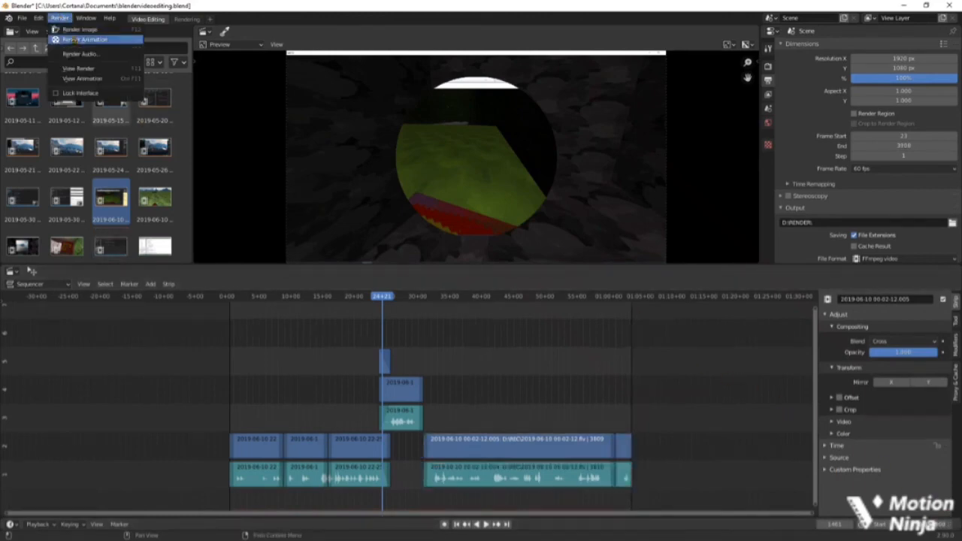
pyautogui.click(76, 41)
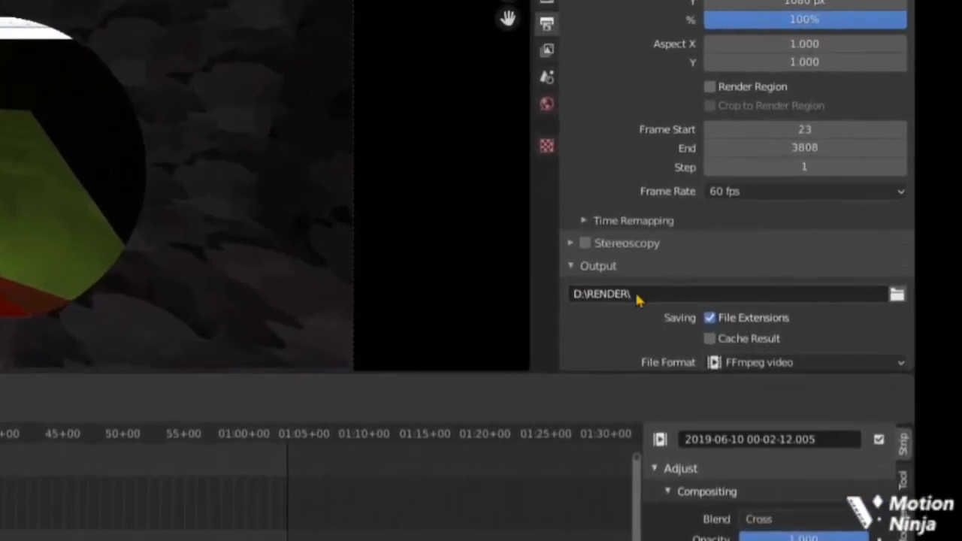
# Open the render output path for editing.
pyautogui.click(636, 299)
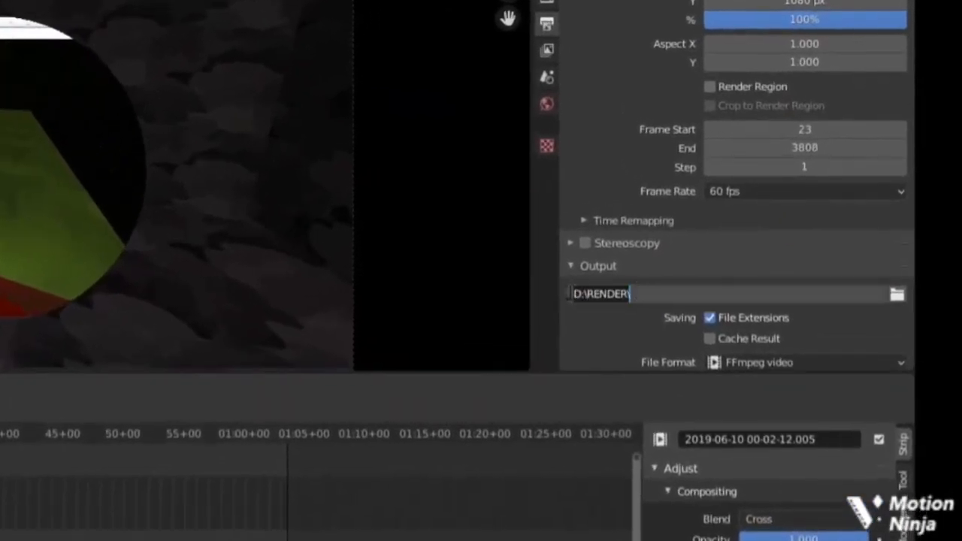